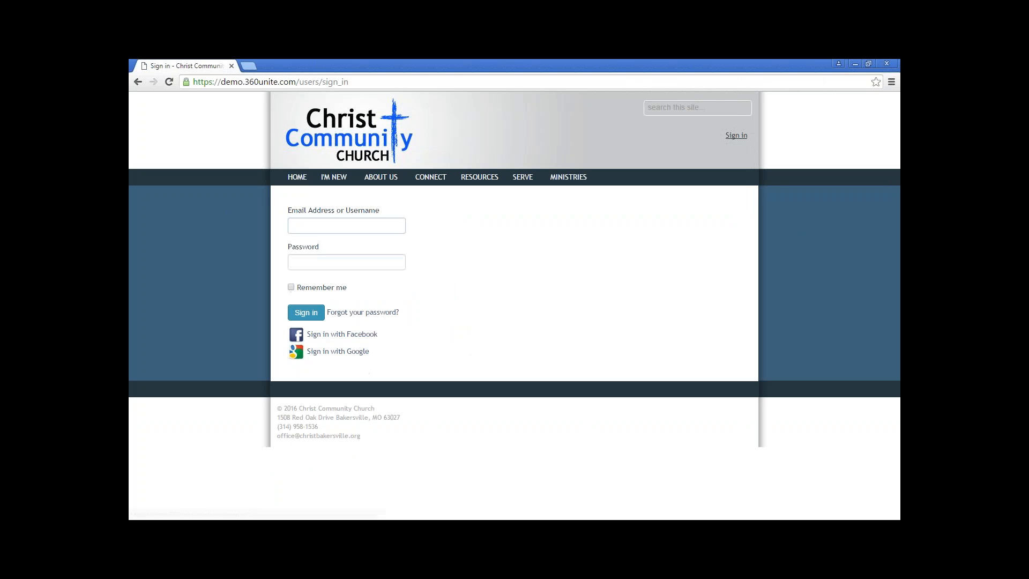
Fill the sign-in form with the administrator username and account password, fixing a mistyped password
click(379, 226)
text(sysadmin)
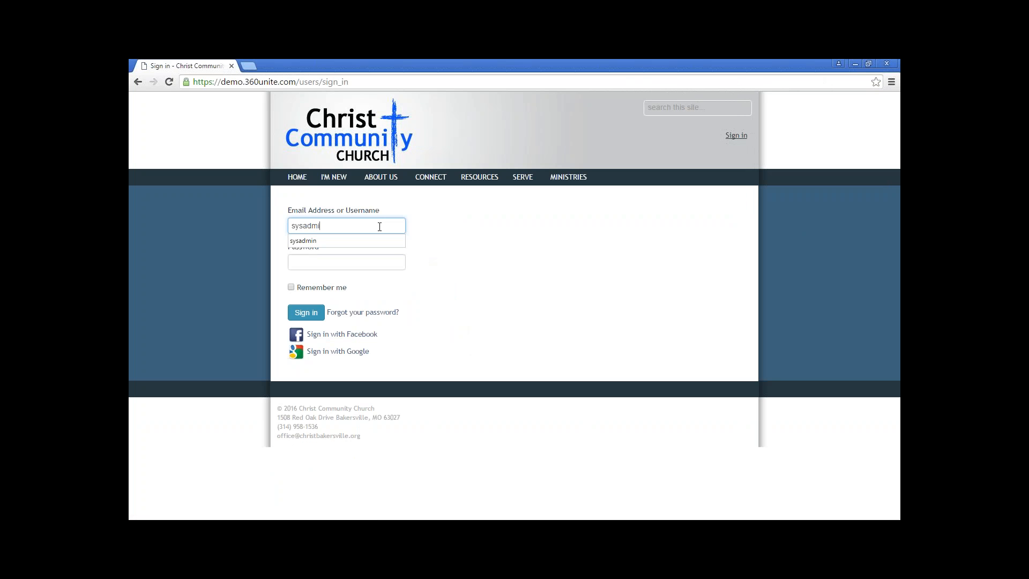
key(Tab)
text(admin)
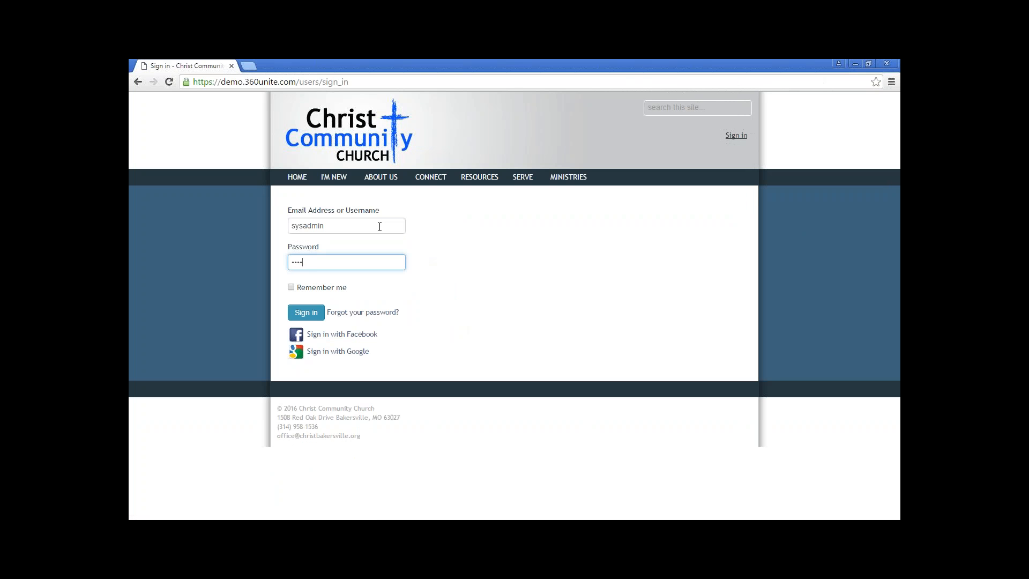
key(BackSpace)
key(BackSpace)
key(BackSpace)
key(BackSpace)
text(password)
Sign in as administrator, then browse the CONNECT and I'M NEW menus on the home page
click(306, 312)
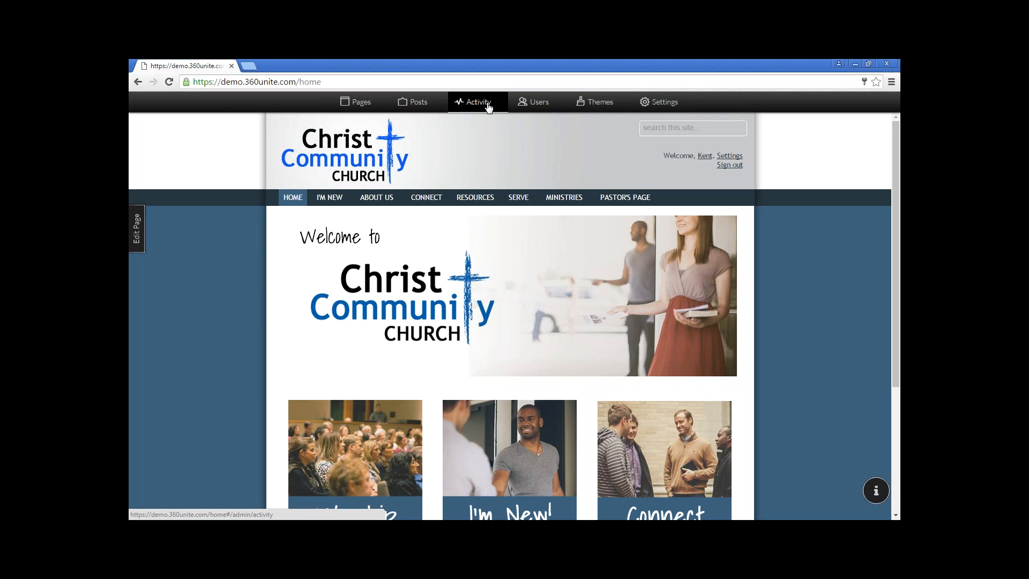
mouse_move(443, 202)
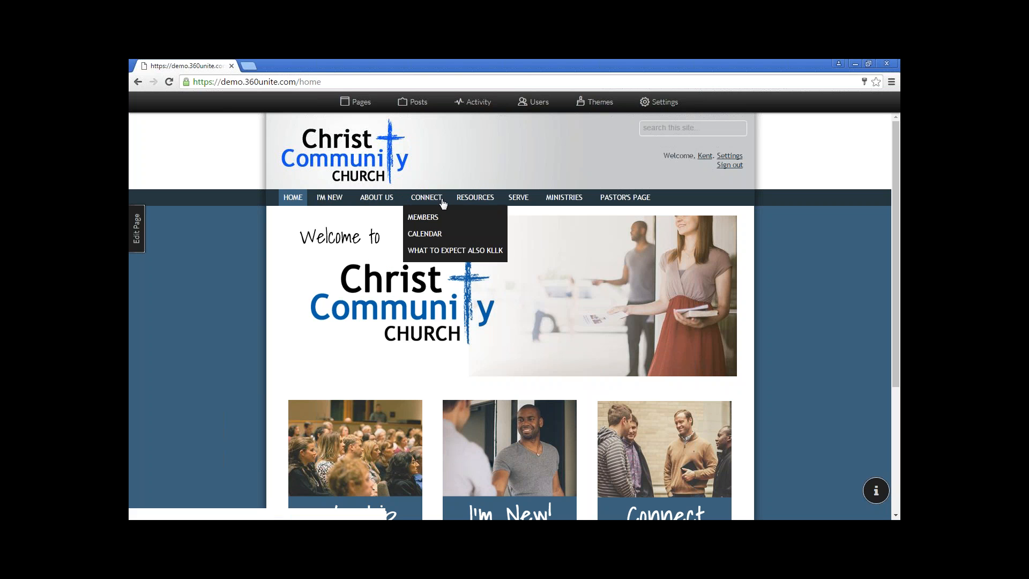
mouse_move(322, 196)
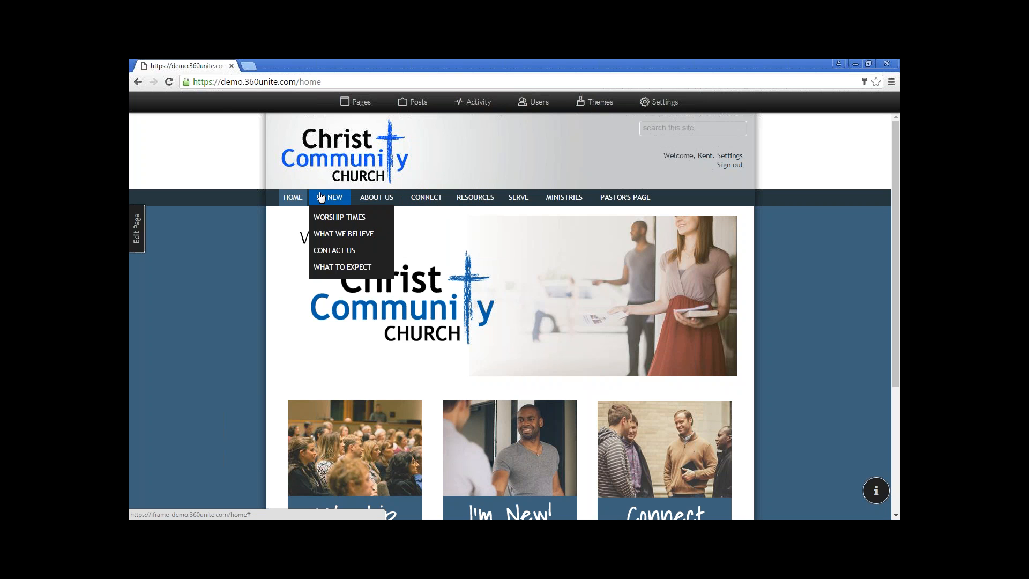
Open the Pages admin screen listing the active and available menu items
click(360, 101)
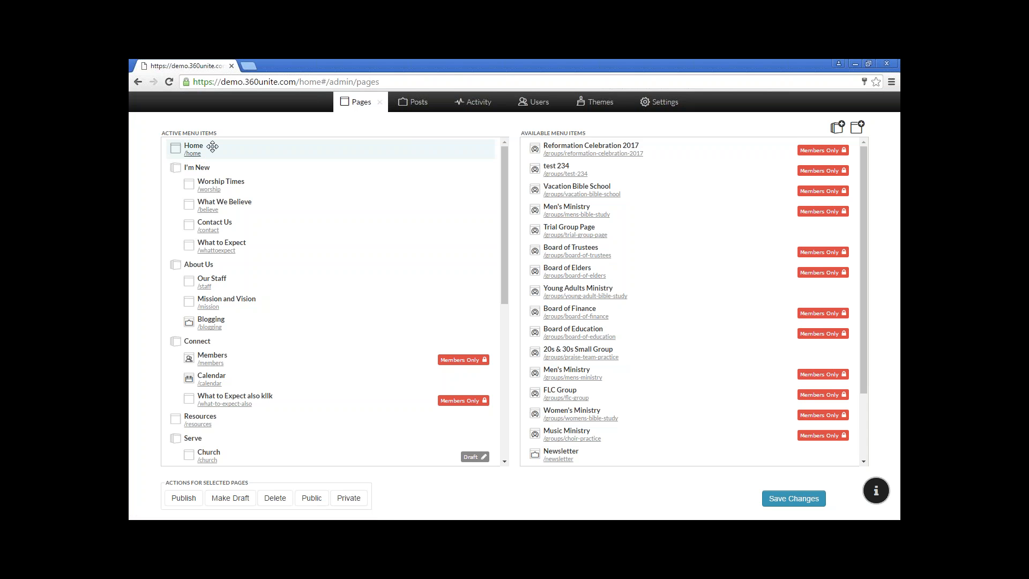
click(380, 105)
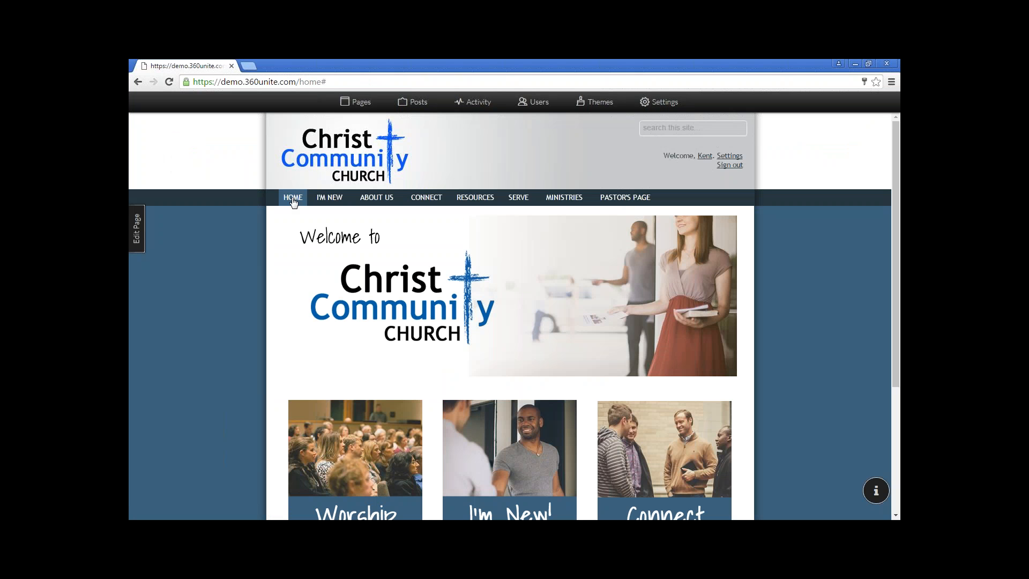
mouse_move(342, 202)
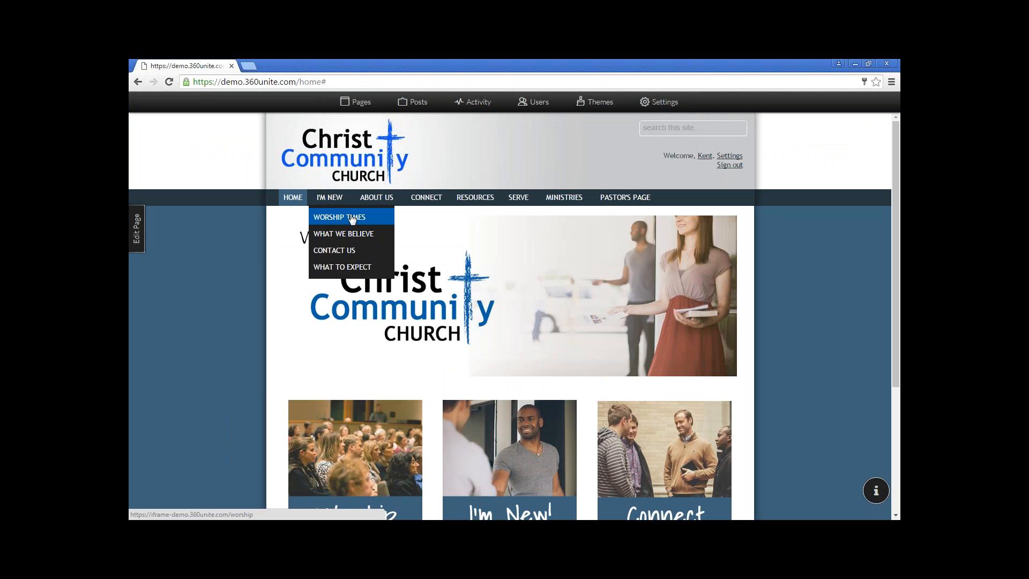
click(357, 101)
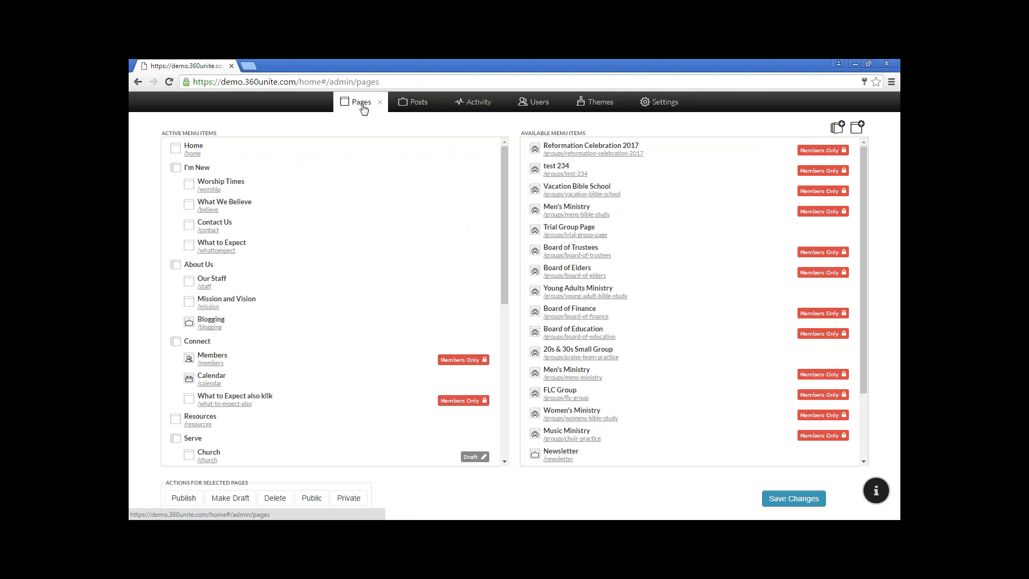
Add a new page using the Group template to the available menu items
click(859, 130)
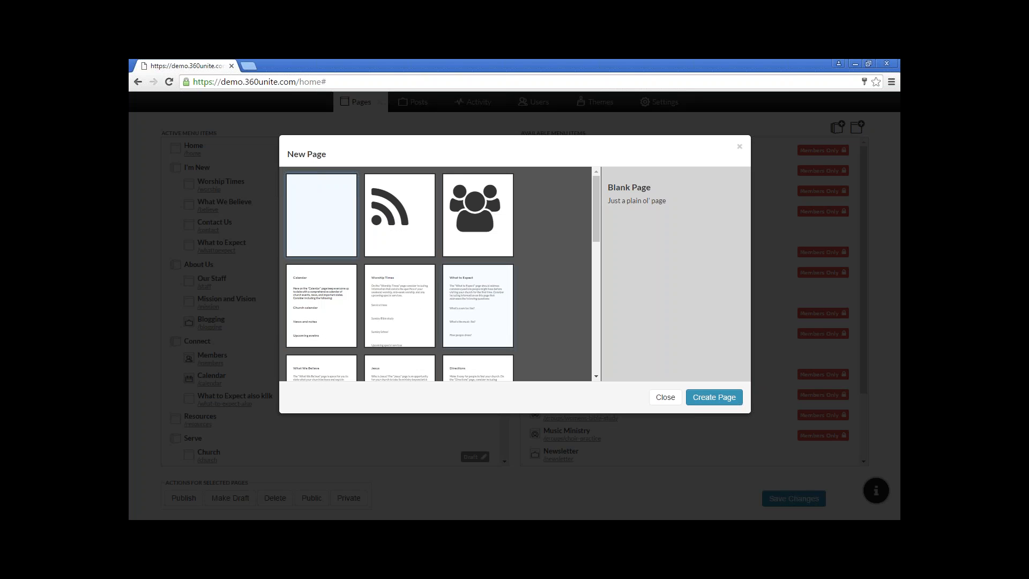
click(478, 221)
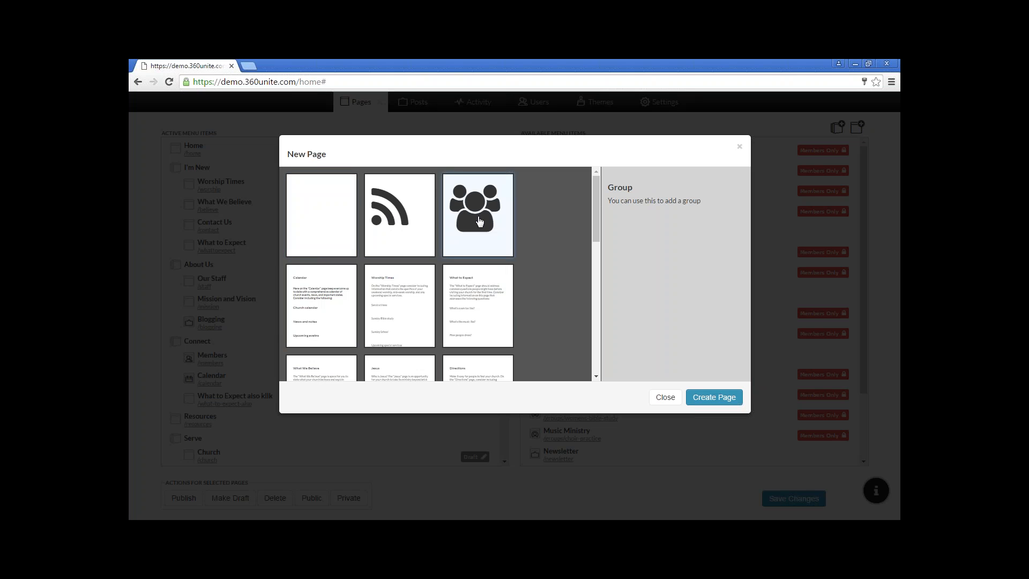
click(712, 399)
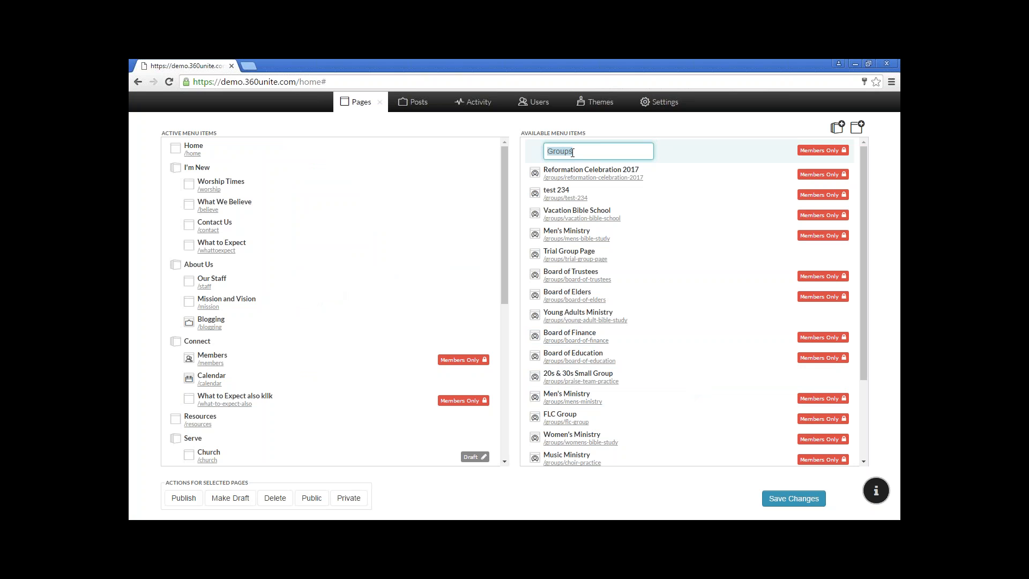
Name the new group 'Living a Chocolate Life' and save the menu changes
text(iving a Chocolate Life)
key(Return)
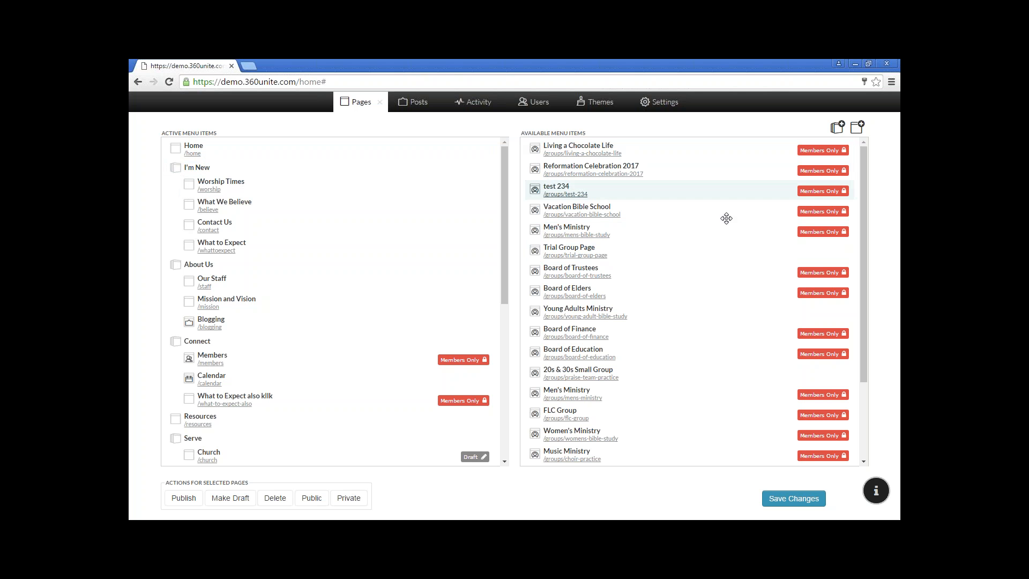
click(796, 496)
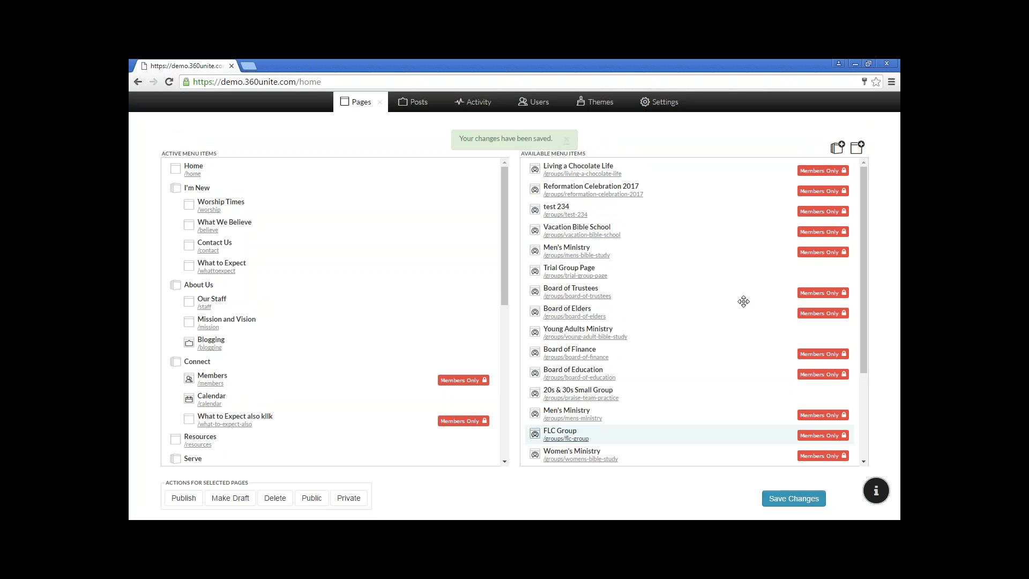
Open the /groups/living-a-chocolate-life page from the Available Menu Items list
click(581, 177)
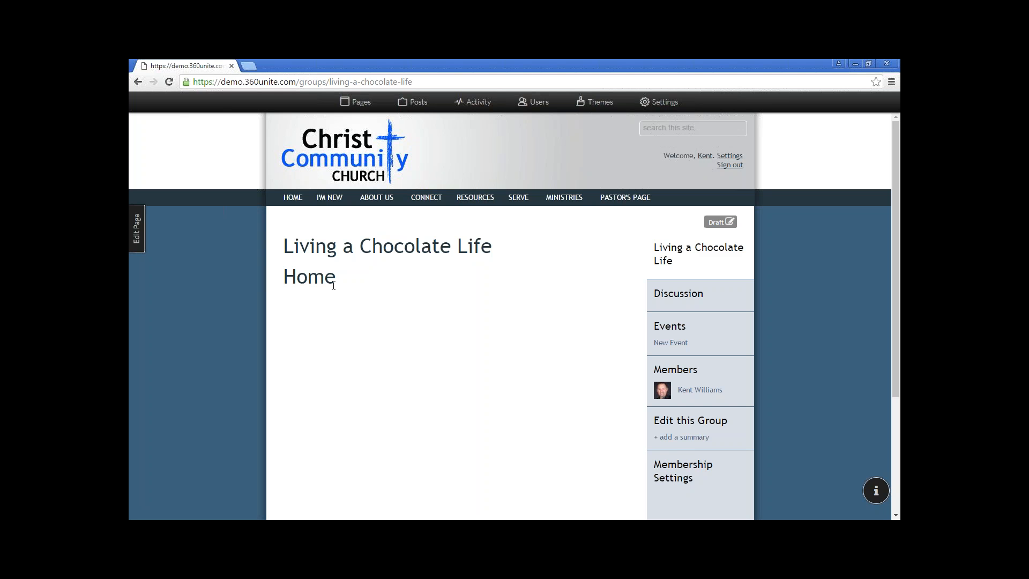
In the page's edit settings, try several layouts and settle on the single-column layout
click(136, 229)
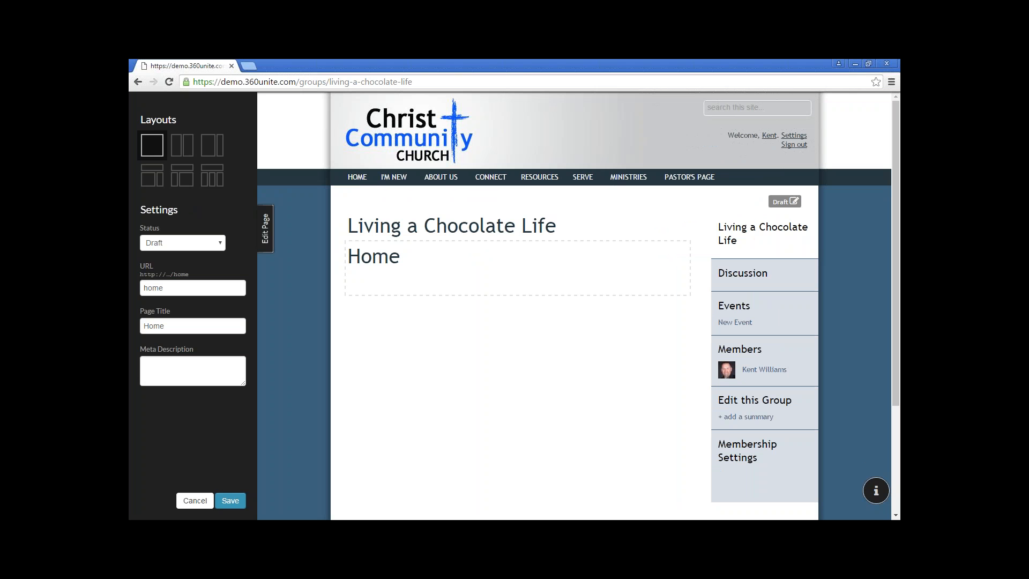
click(177, 146)
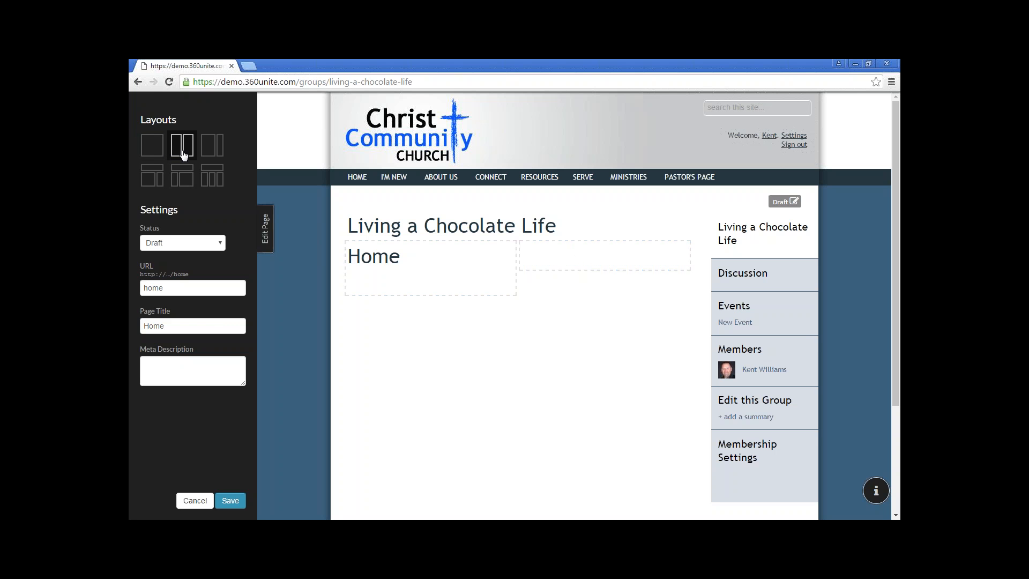
click(213, 152)
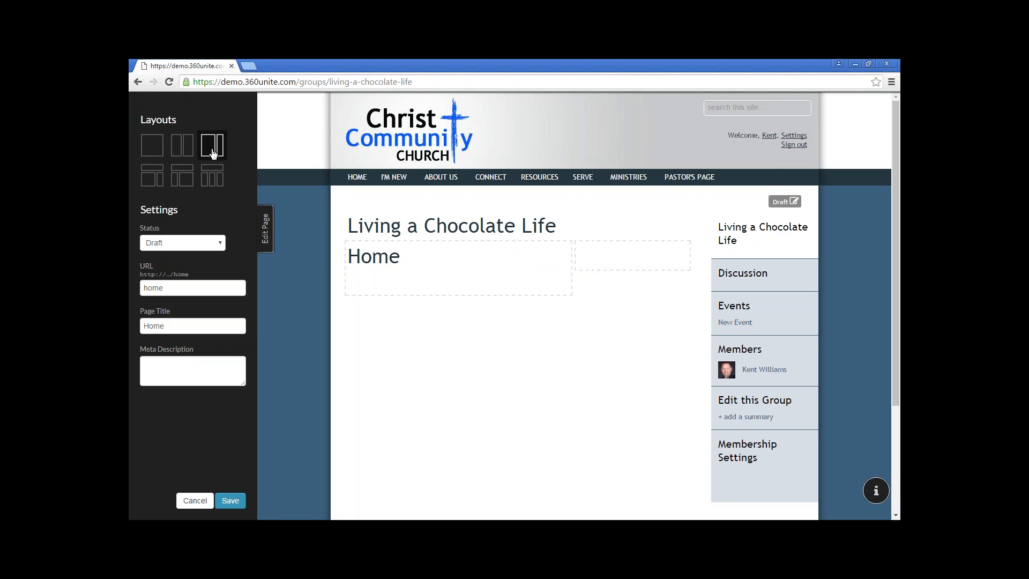
click(153, 175)
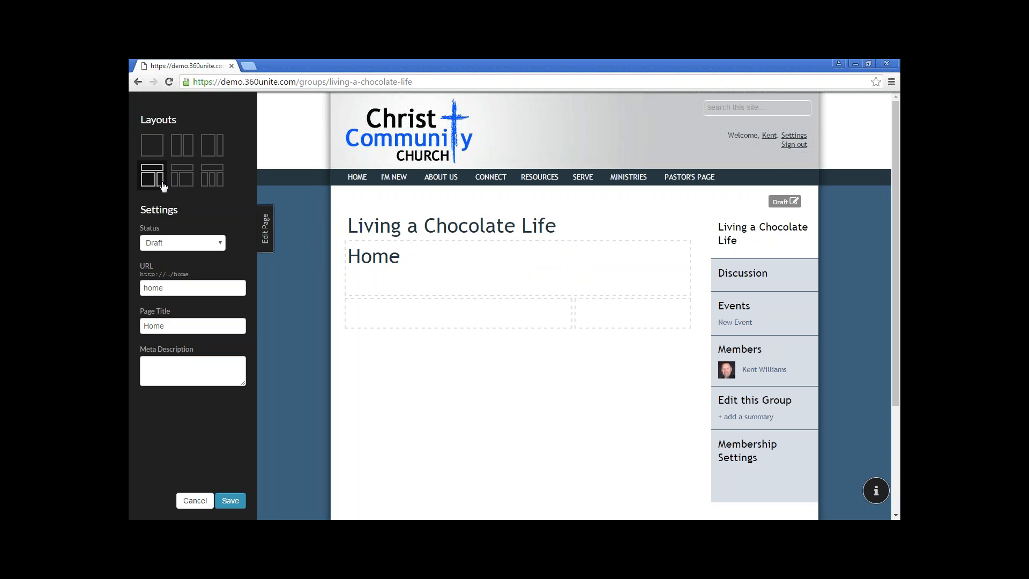
click(219, 182)
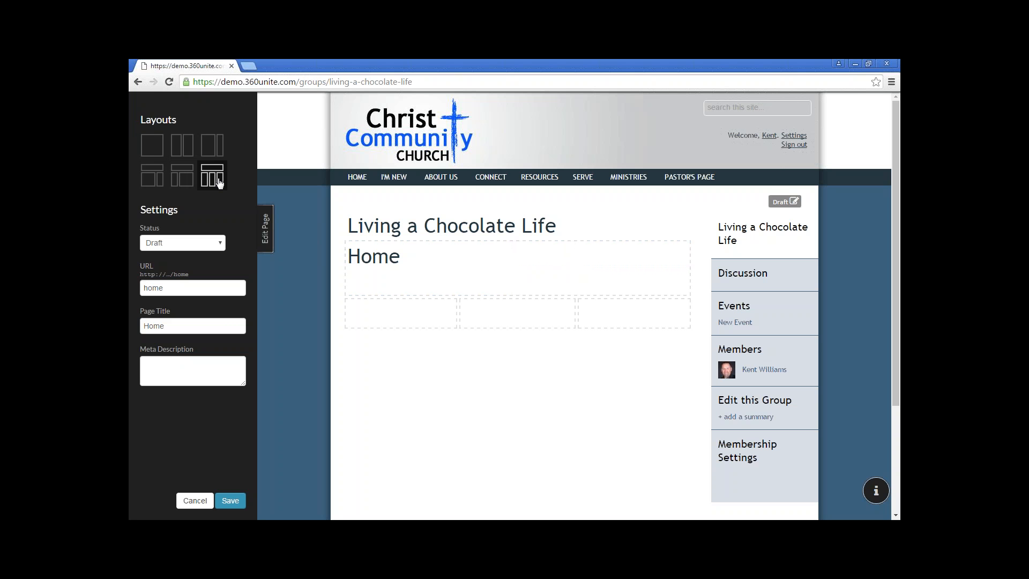
click(152, 152)
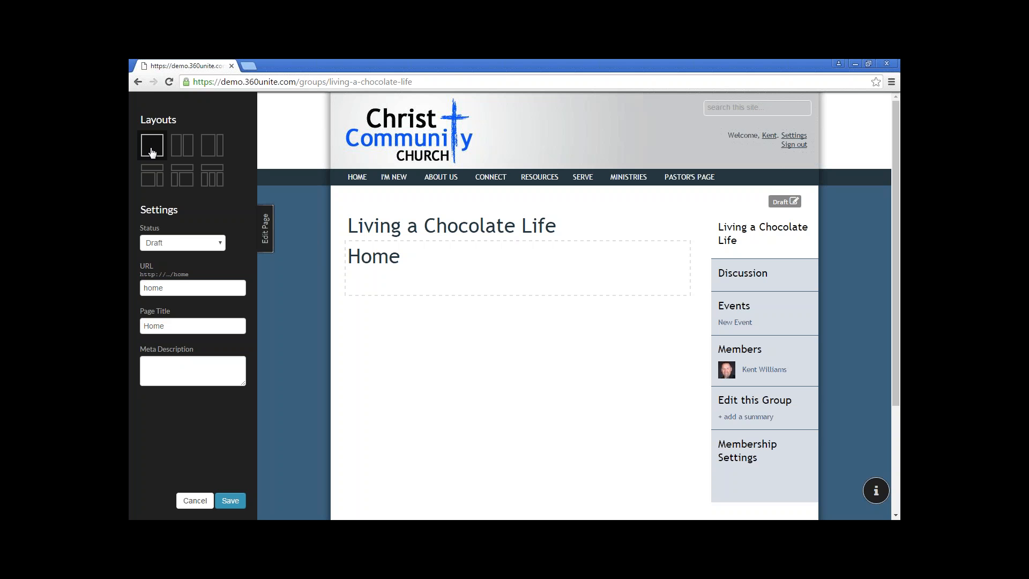
click(180, 244)
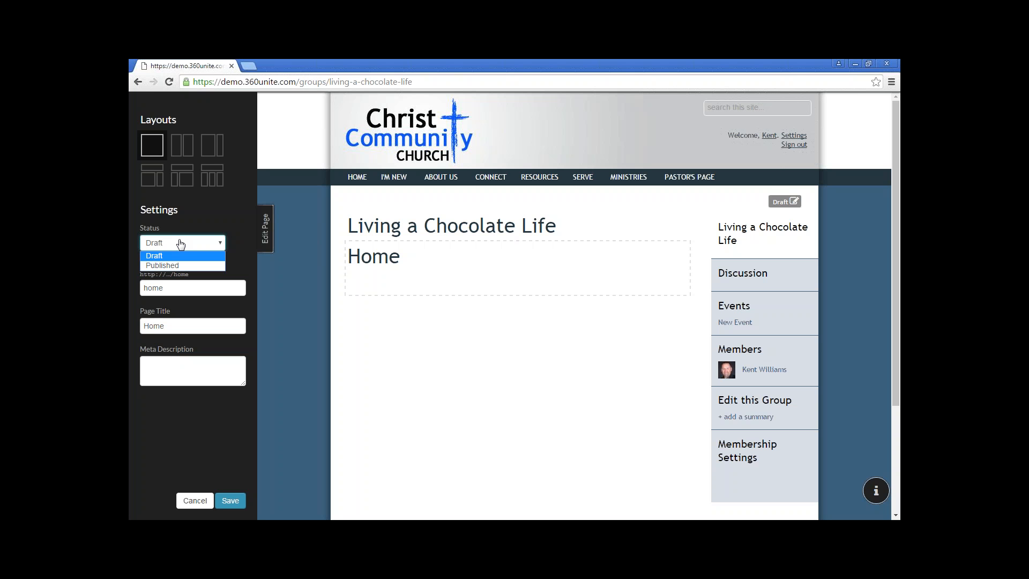
click(213, 225)
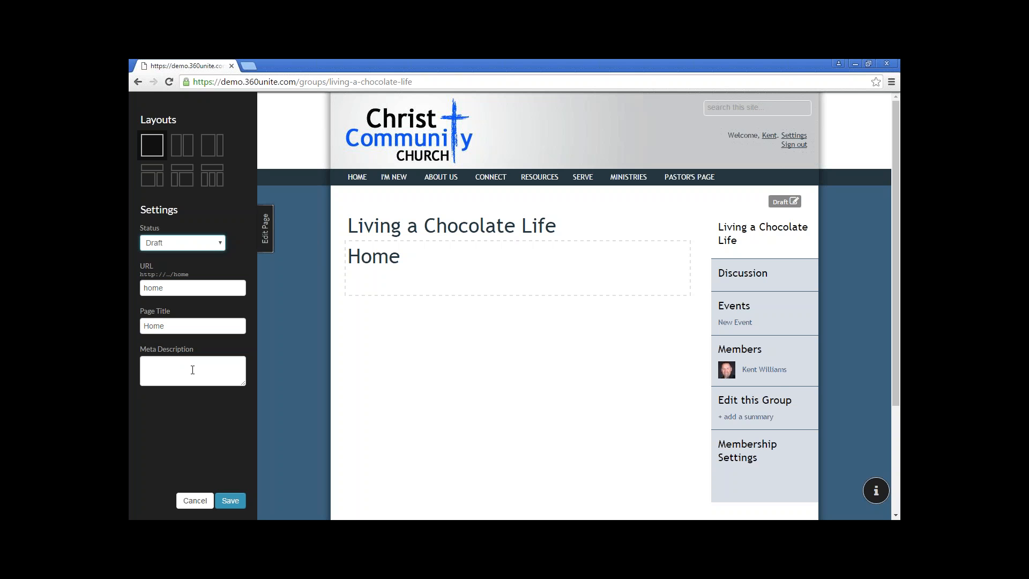
Delete the 'Home' heading text from the content block in the rich text editor
click(455, 267)
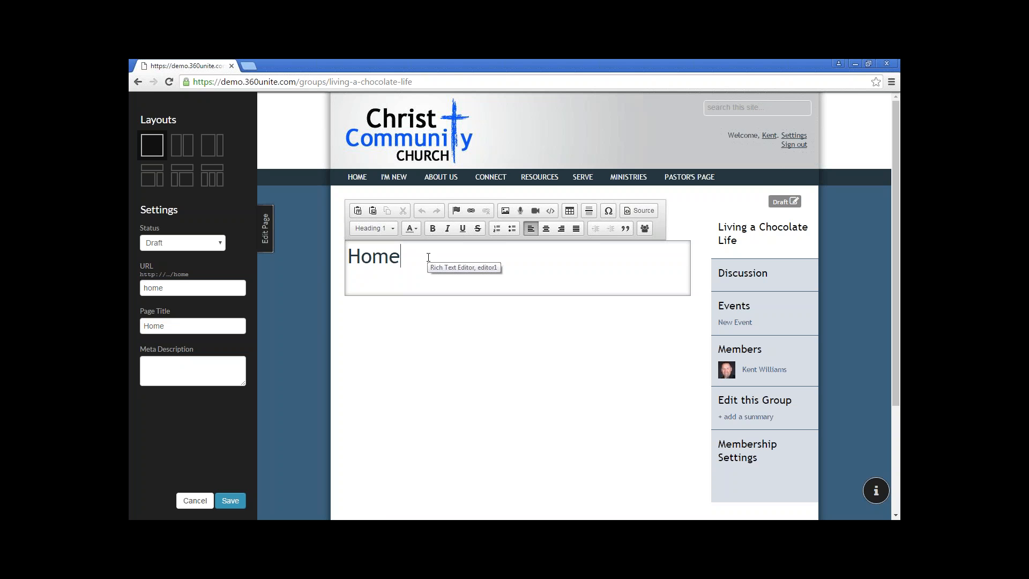
key(ctrl+a)
key(BackSpace)
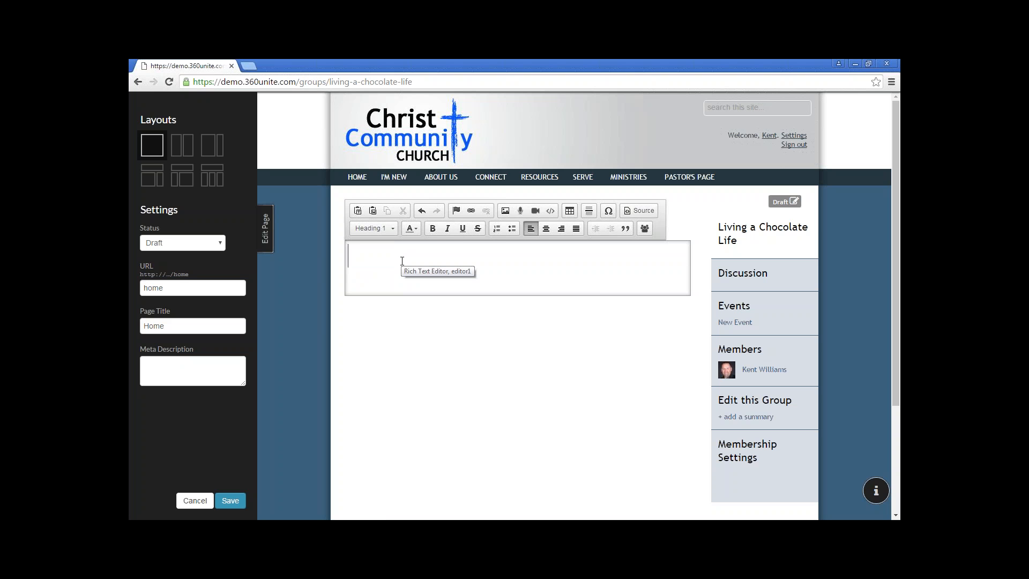
Bring up Image Properties from the editor toolbar and shift the dialog up and left
click(504, 211)
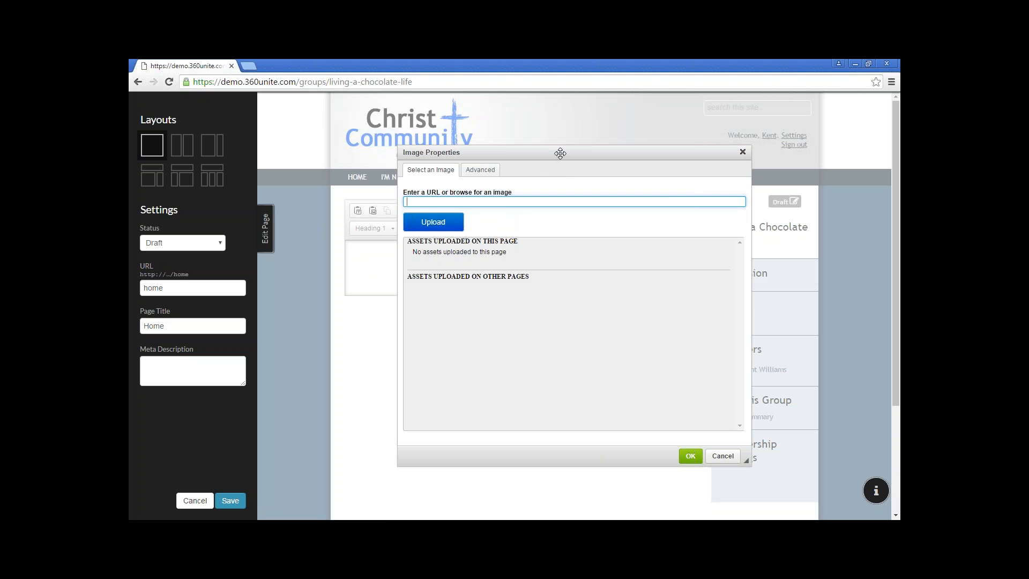
drag(559, 153, 529, 143)
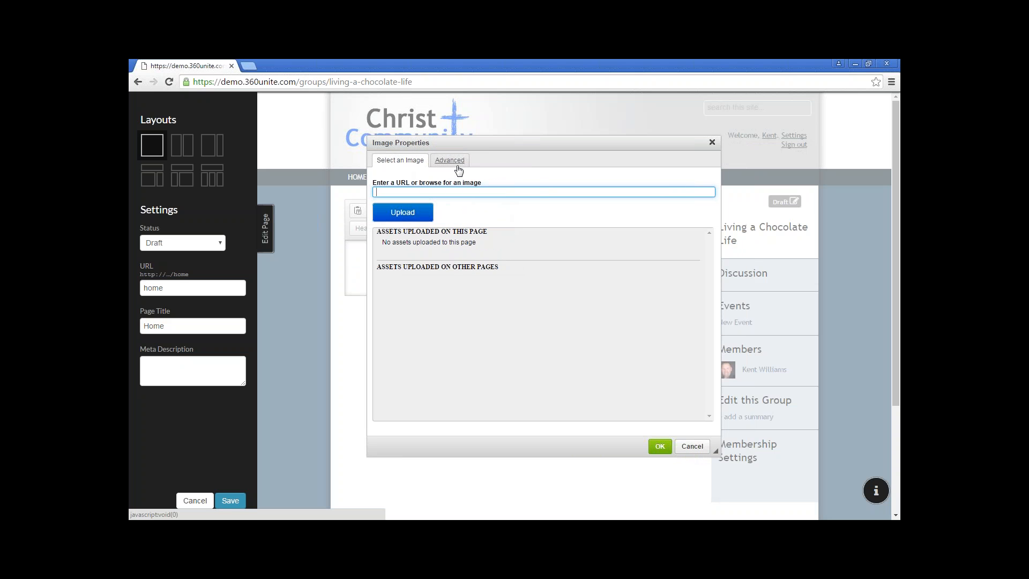
Upload the cupcake picture 370285jpg from the Assets folder as the image
click(410, 210)
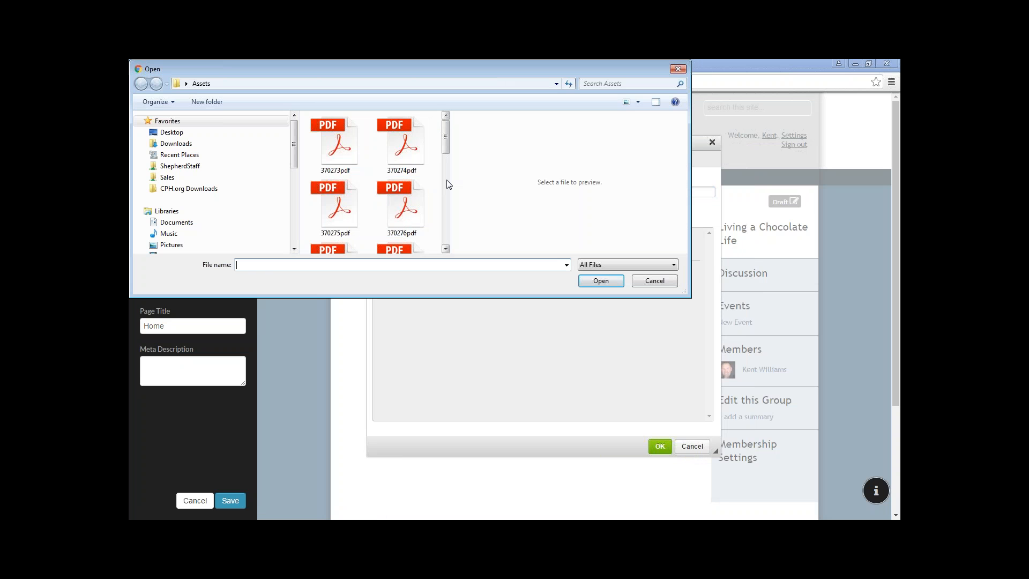
drag(448, 144, 448, 204)
click(333, 203)
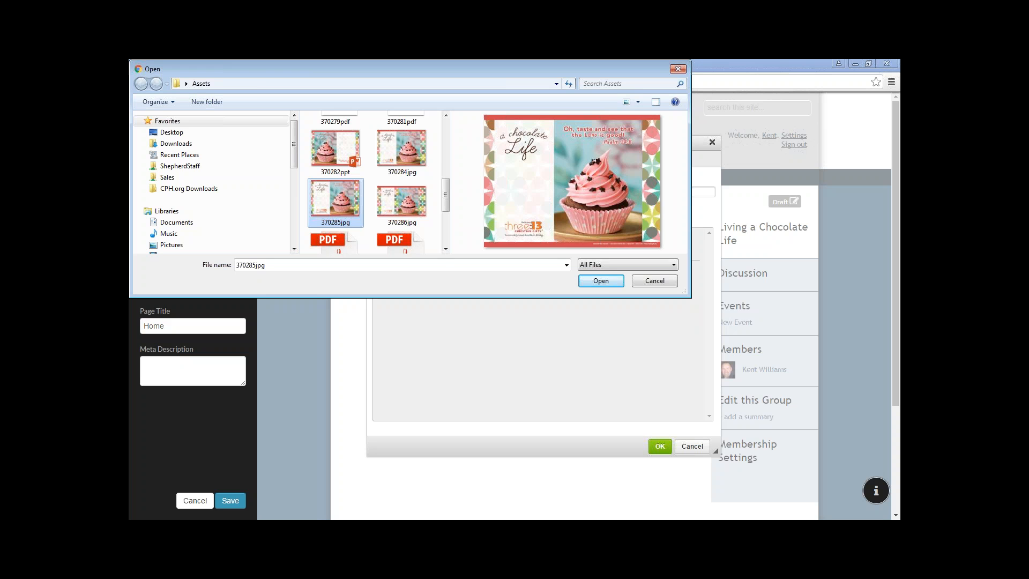
click(601, 281)
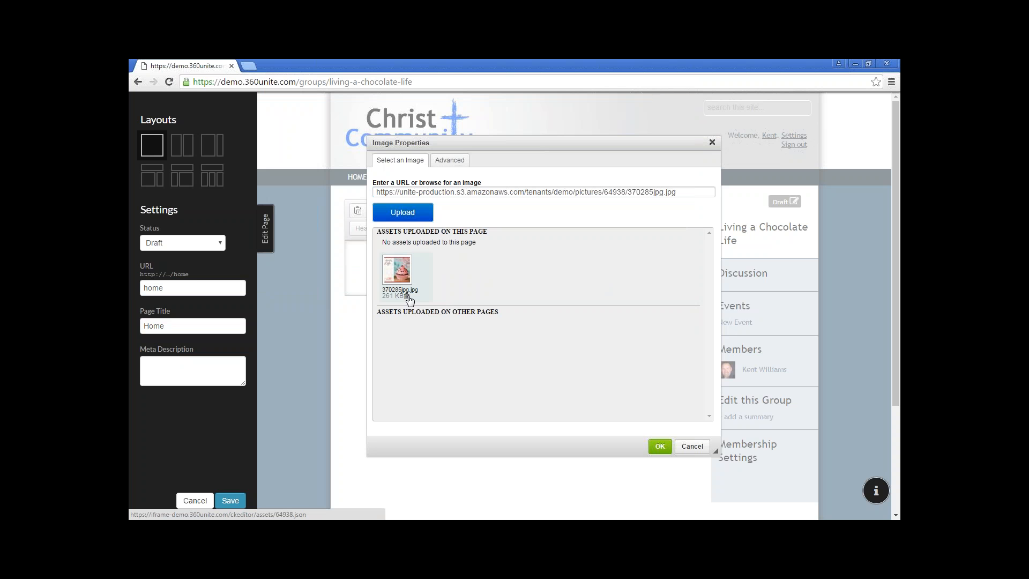
Show the image's Advanced settings, where it is listed at 1280 by 960
click(453, 162)
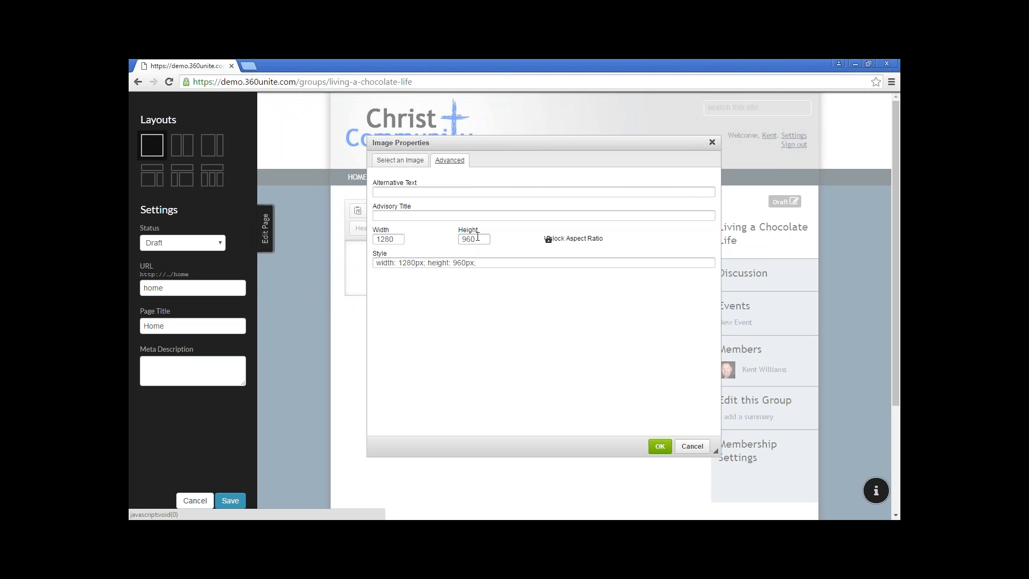
Resize the cupcake image from 1280 to 650 pixels wide (488 high) and insert it
click(549, 242)
click(570, 244)
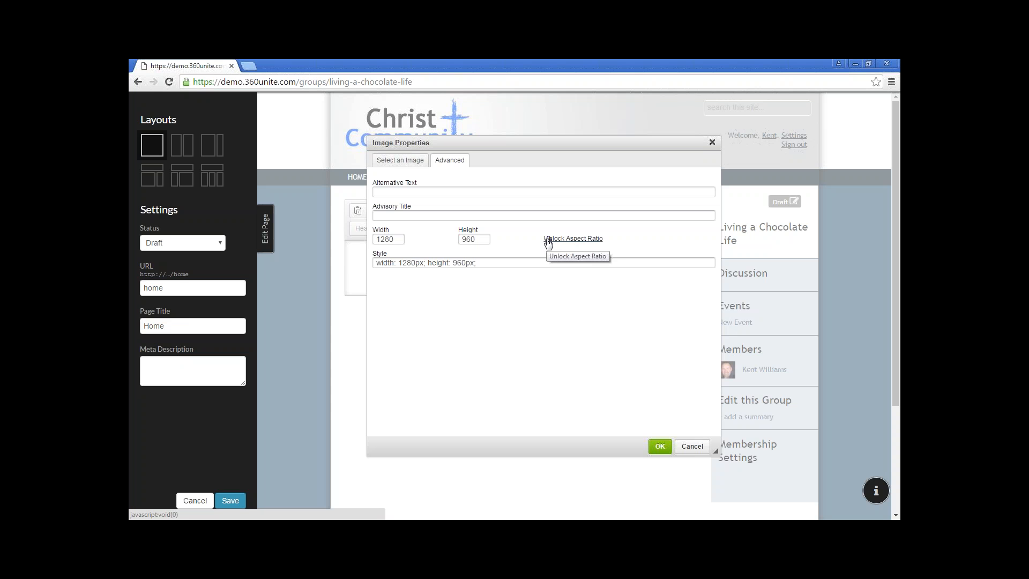
click(586, 245)
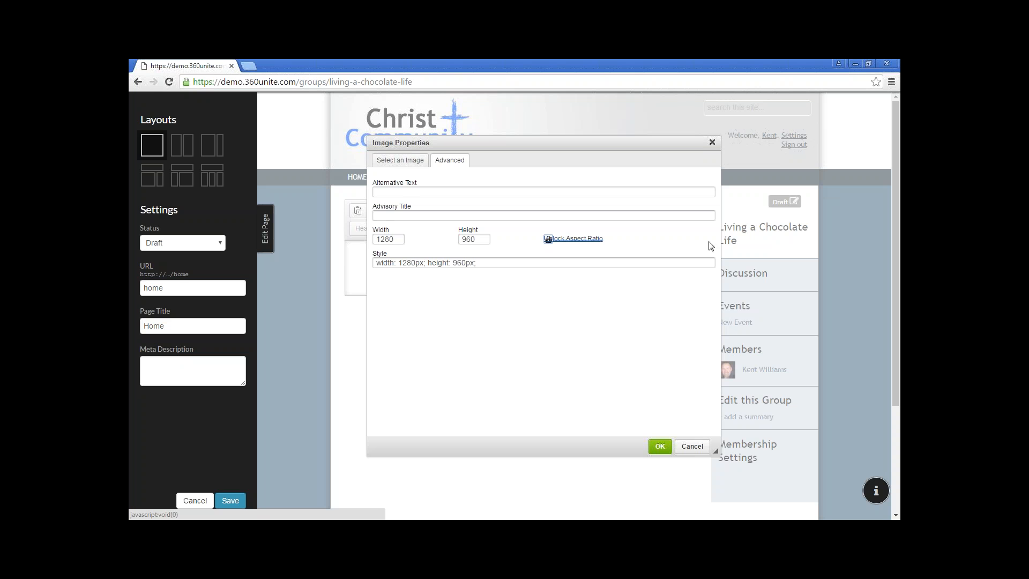
click(387, 240)
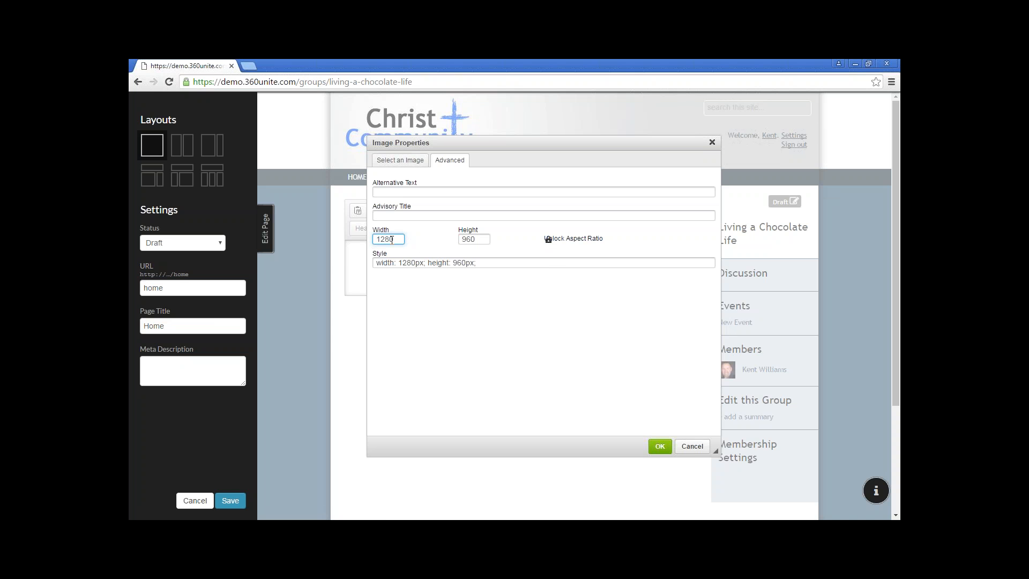
drag(400, 239, 361, 239)
text(650)
click(660, 446)
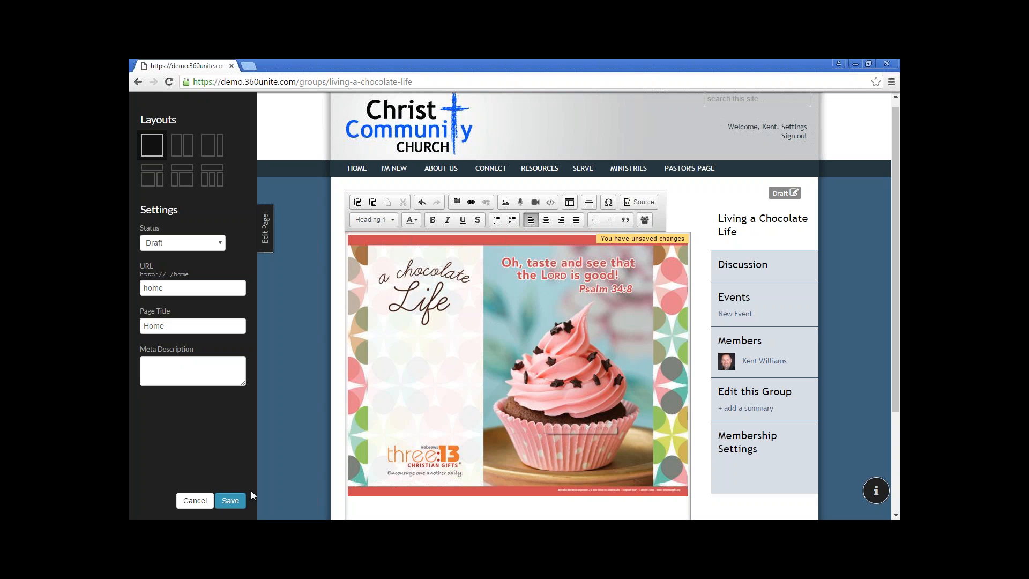
Save the group Home page with its image, then bring up the Edit this Group form
click(238, 503)
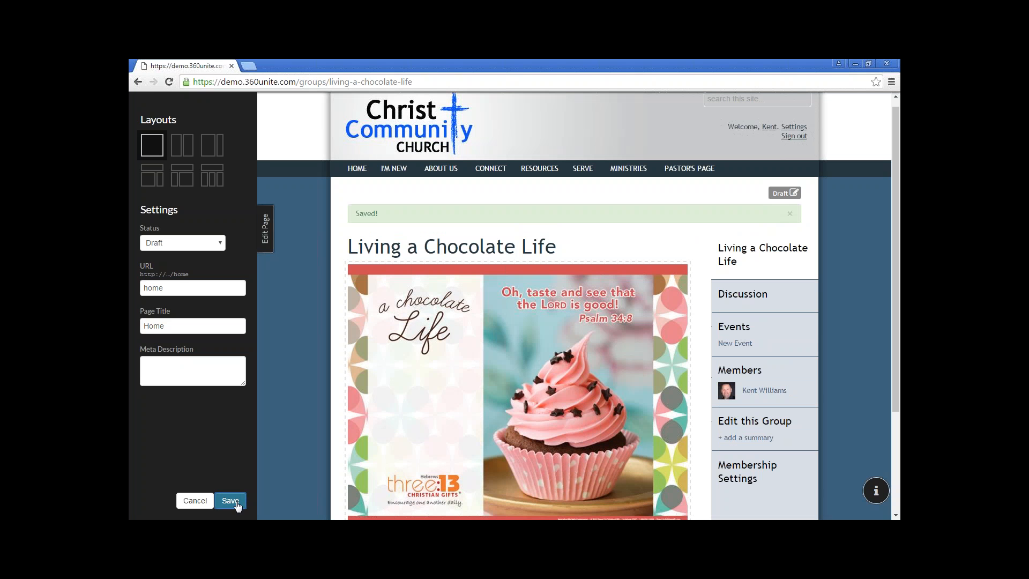
click(266, 229)
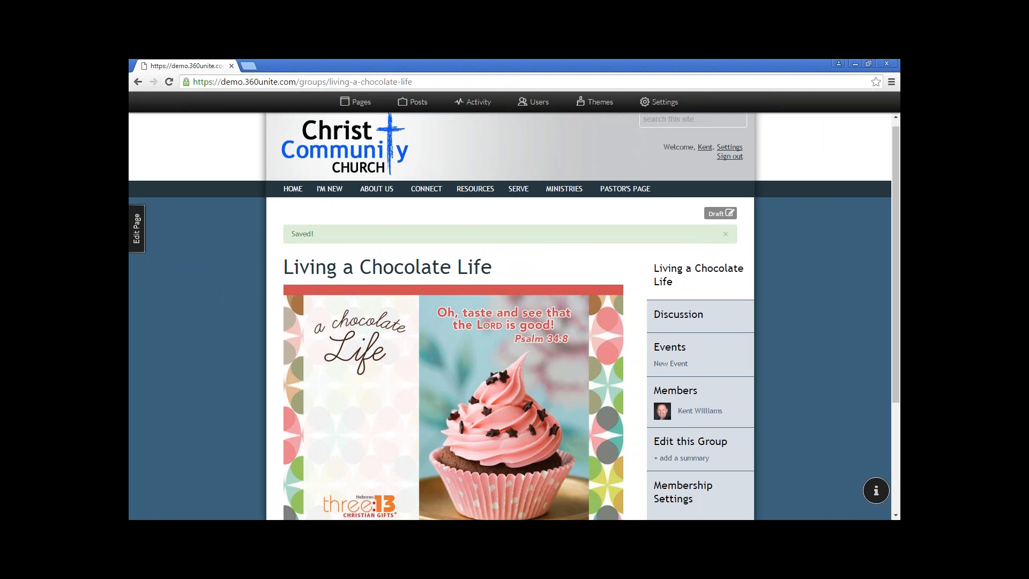
click(724, 234)
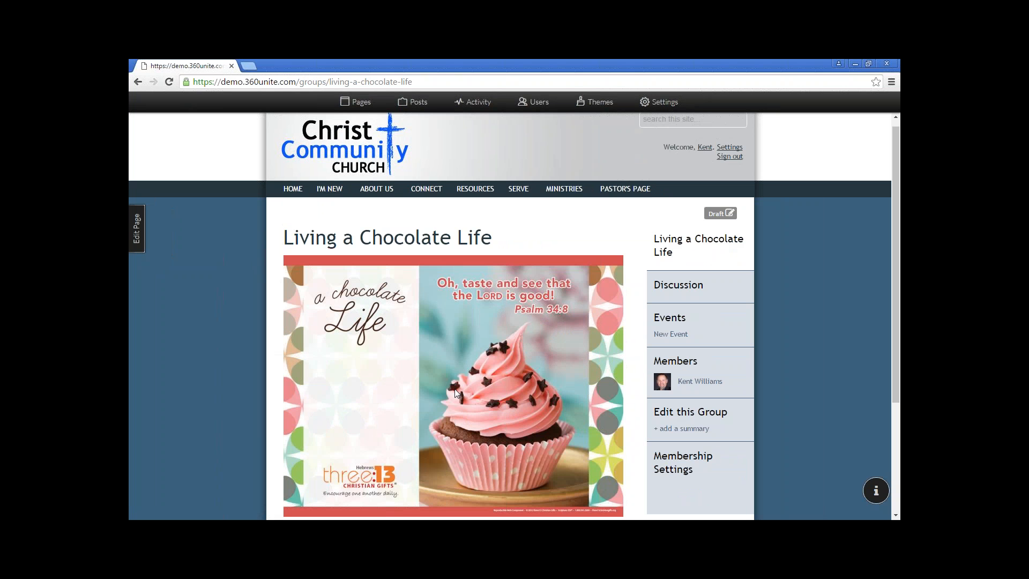
click(706, 415)
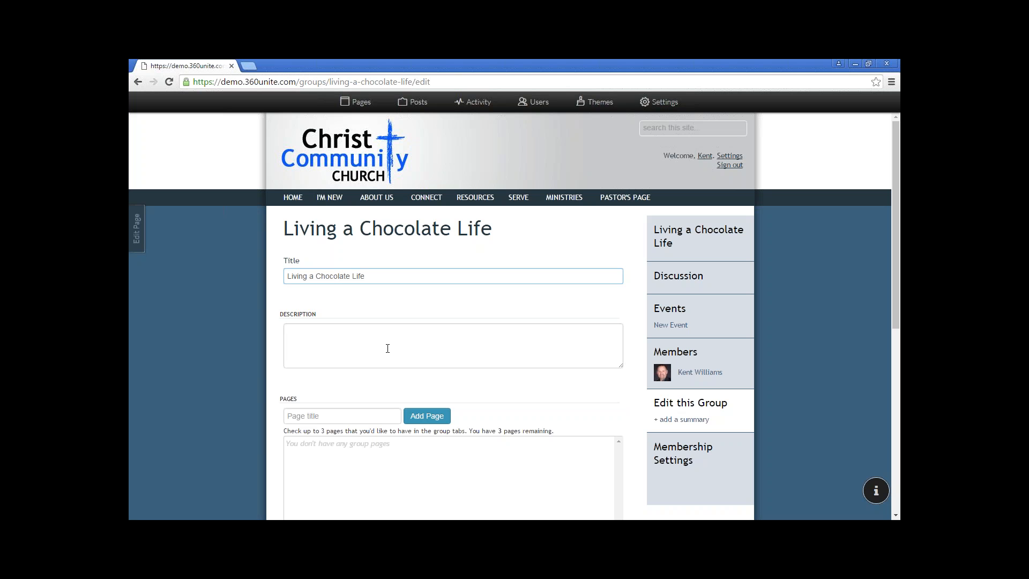
Paste the prepared chocolate-themed session summary into the group's Description field
key(alt+Tab)
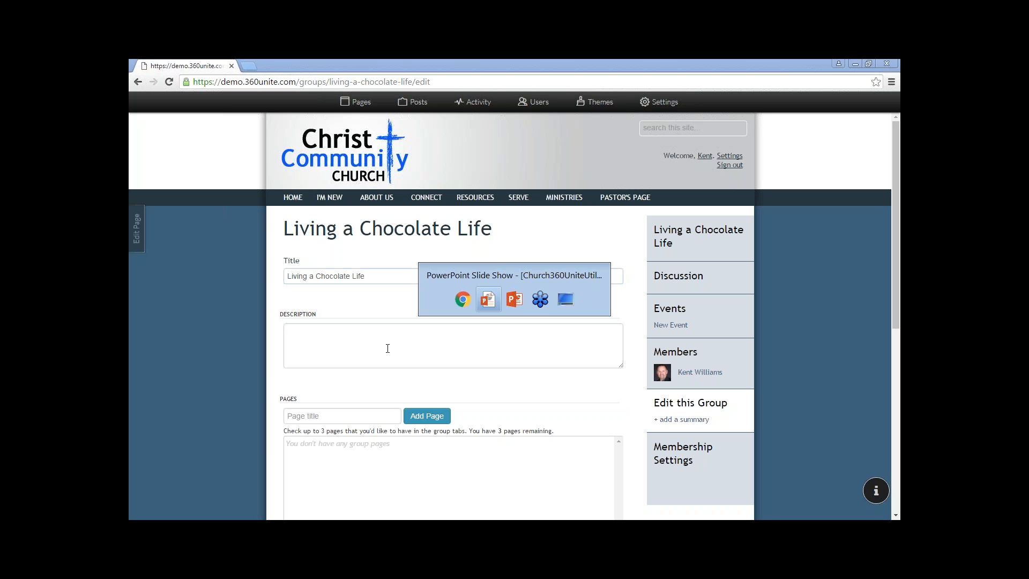
key(alt+Tab)
key(alt+Tab)
key(alt+Tab)
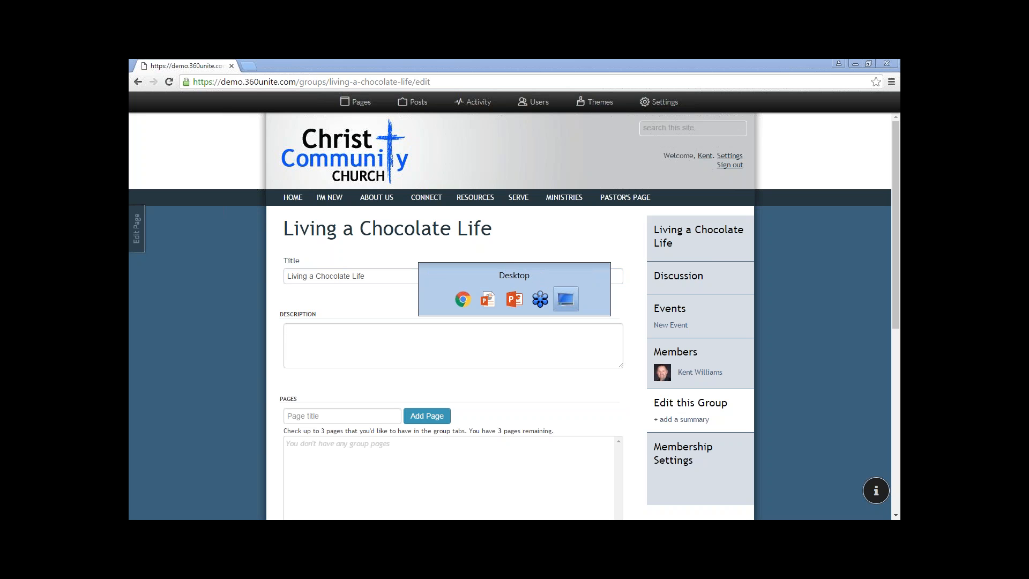
click(335, 340)
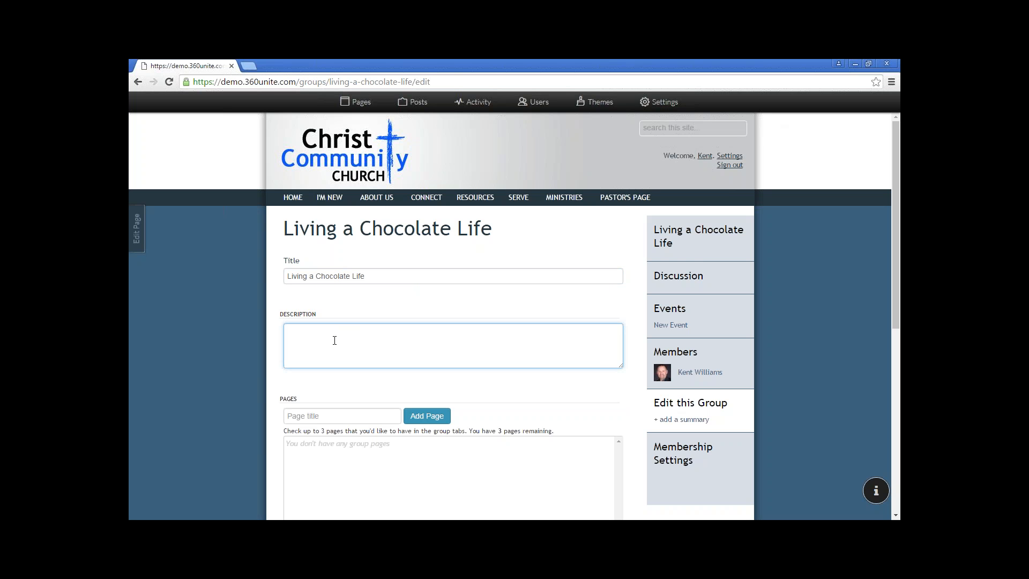
text(Written with a fun chocolate theme, each session focuses on one aspect of life as a Christian woman, encouraging readers towards introspection and personal reflection. Designed to be 45-60 minutes long, each session includes at least one recipe for a chocolate dessert item, a Bible verse to memorize, chocolate trivia, and suggestions for group activities.)
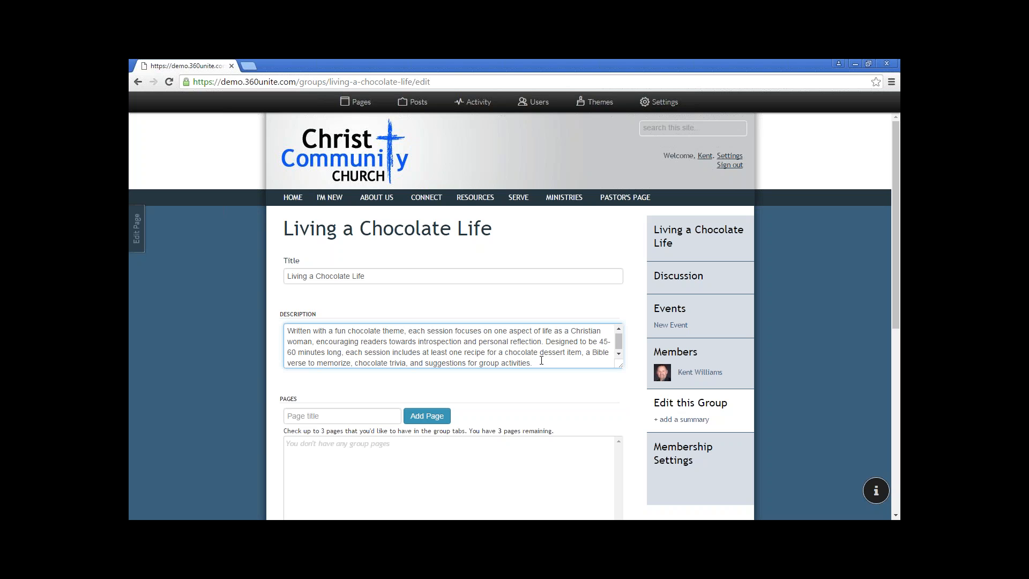
scroll(541, 360, down, 1)
scroll(547, 365, down, 2)
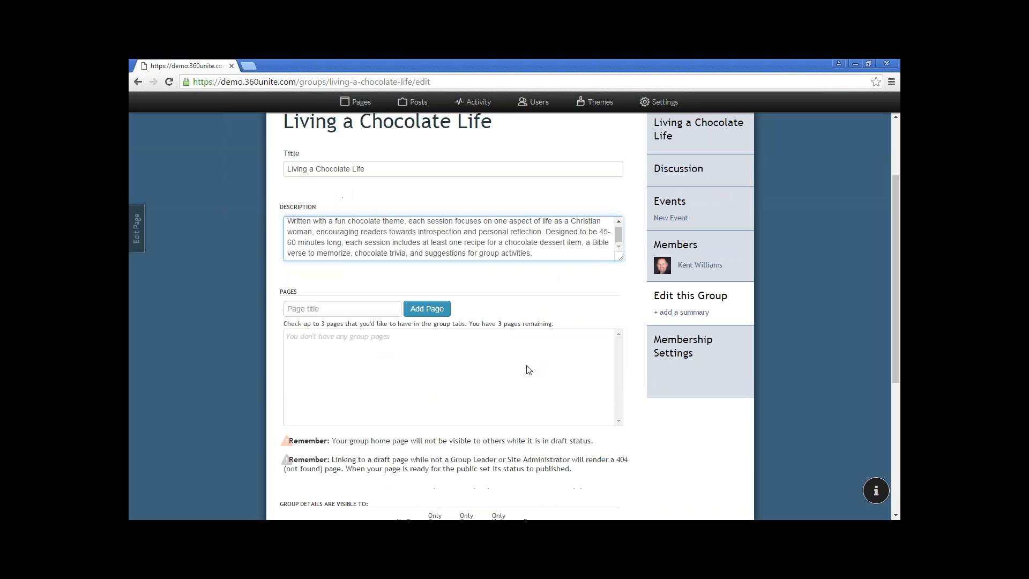
Add two group pages named 'Resource Page' and 'Photos'
click(320, 308)
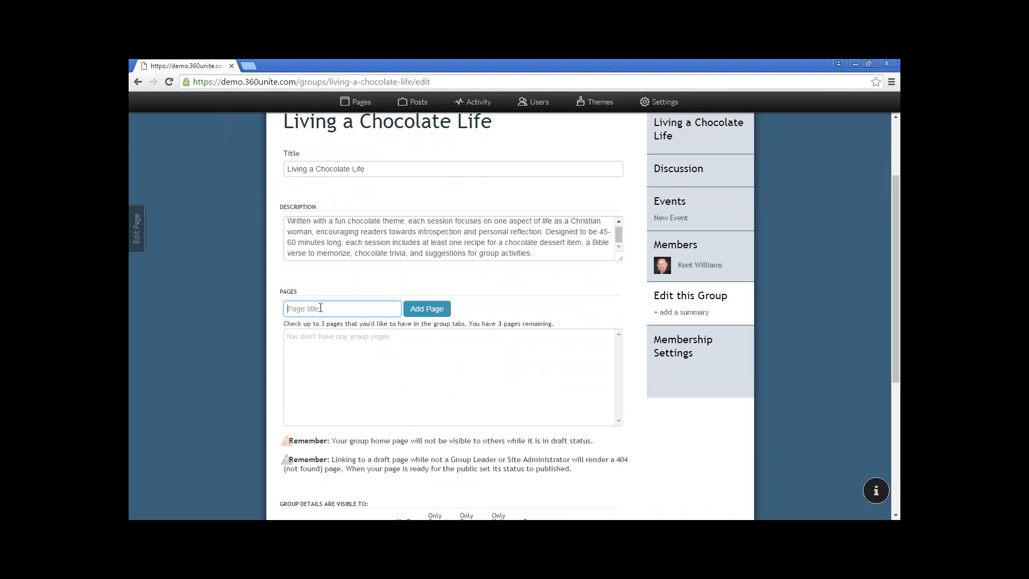
click(321, 308)
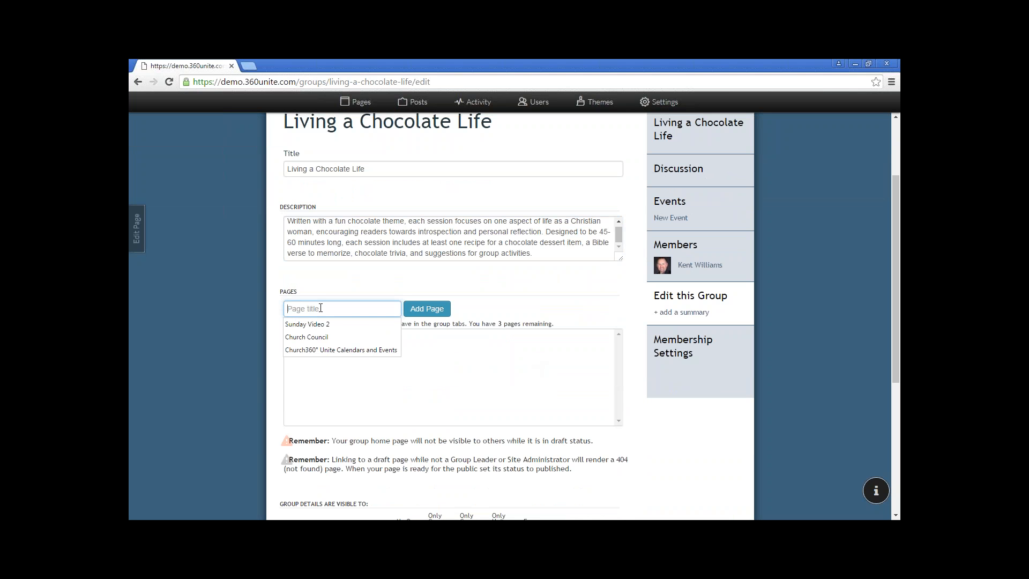
text(Resource)
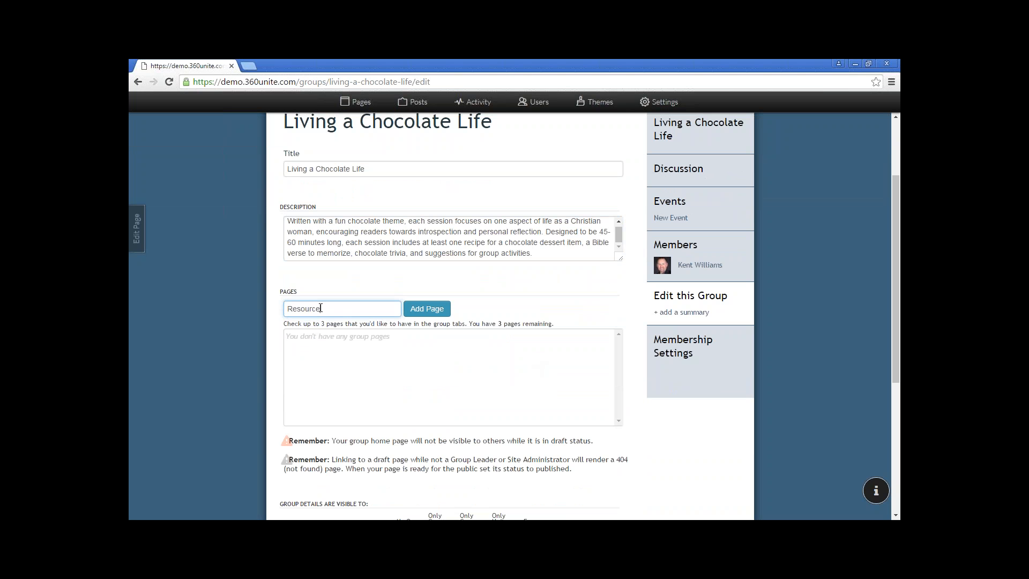
text( Page)
click(427, 309)
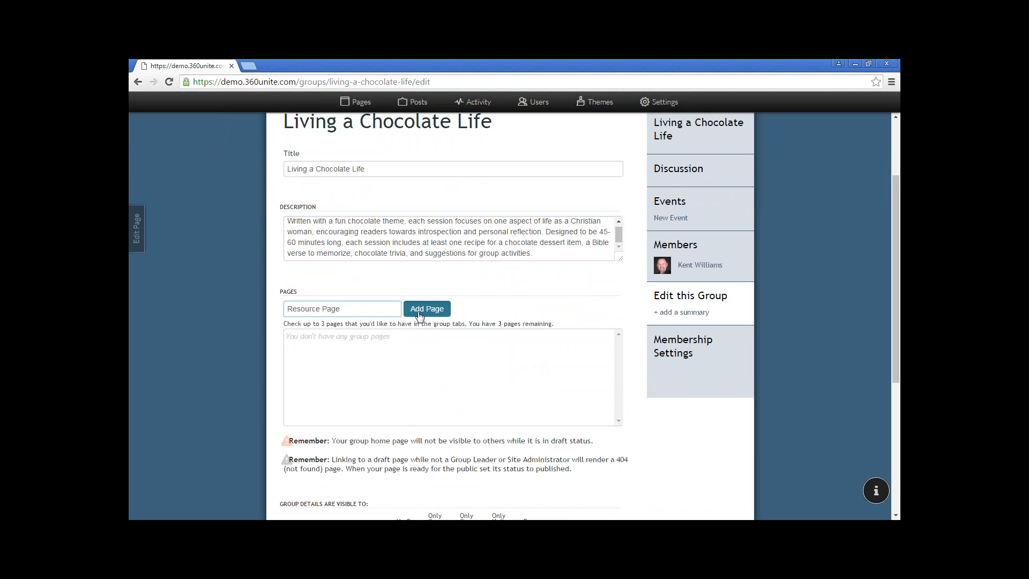
click(360, 311)
text(Photos)
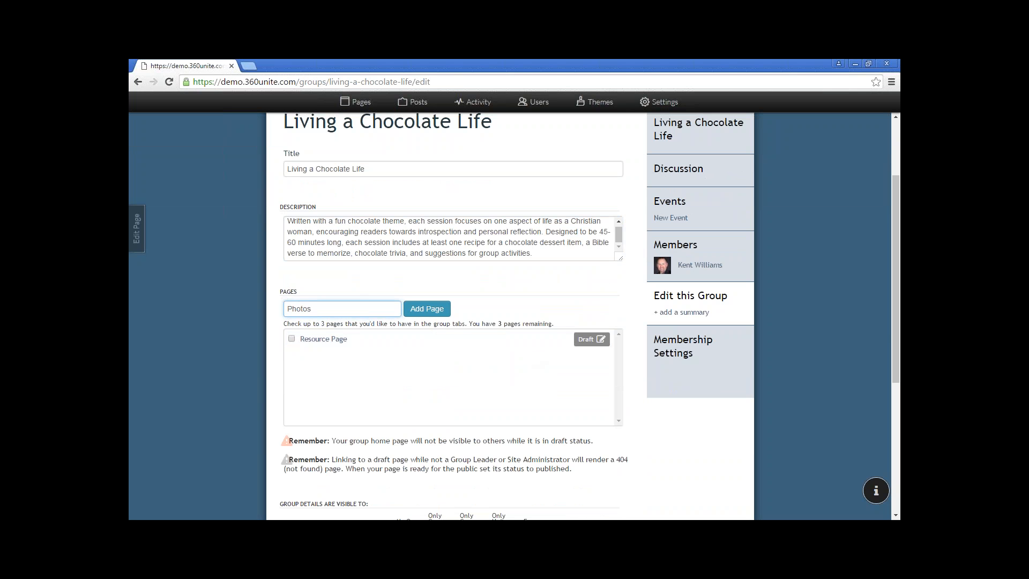
click(426, 308)
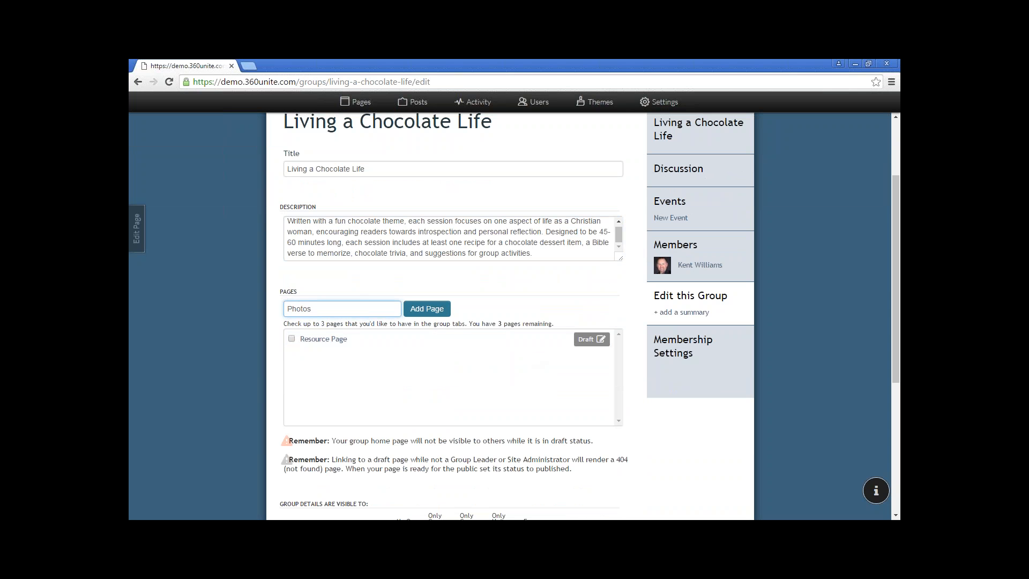
Tick Resource Page and Photos to show as group tabs, keeping their names unchanged
click(292, 338)
click(291, 354)
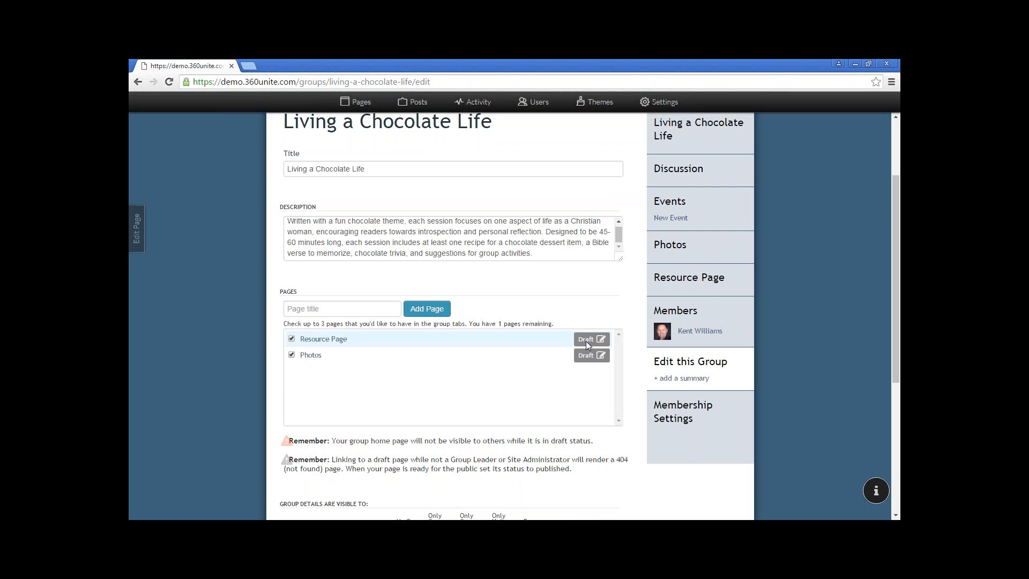
click(352, 342)
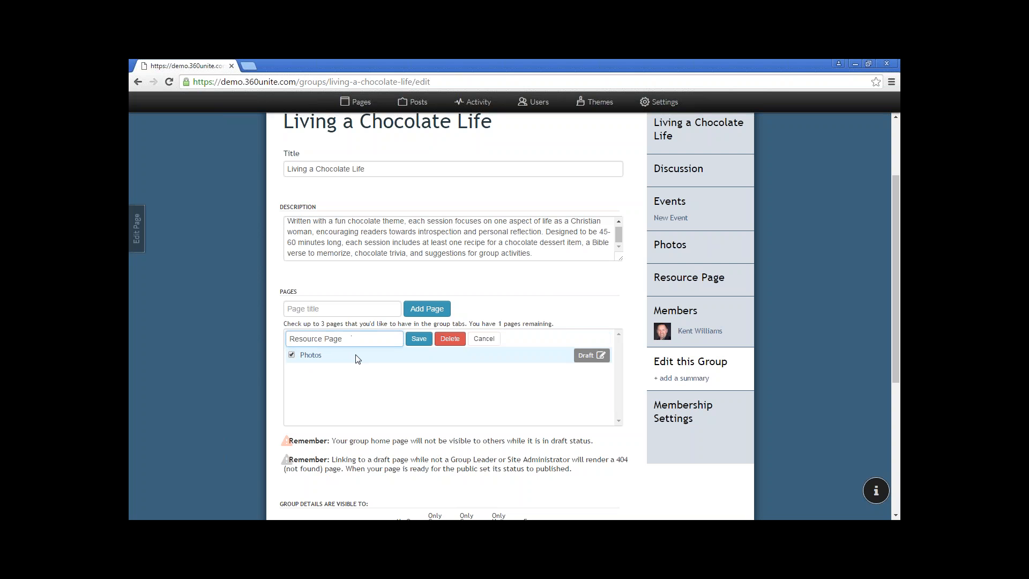
click(358, 358)
click(358, 358)
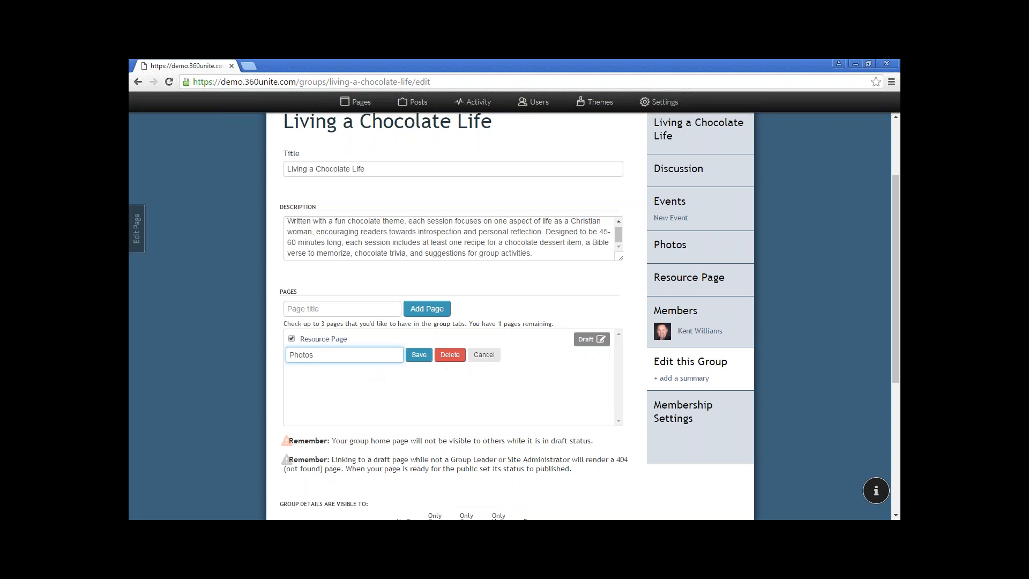
click(485, 356)
scroll(526, 374, down, 2)
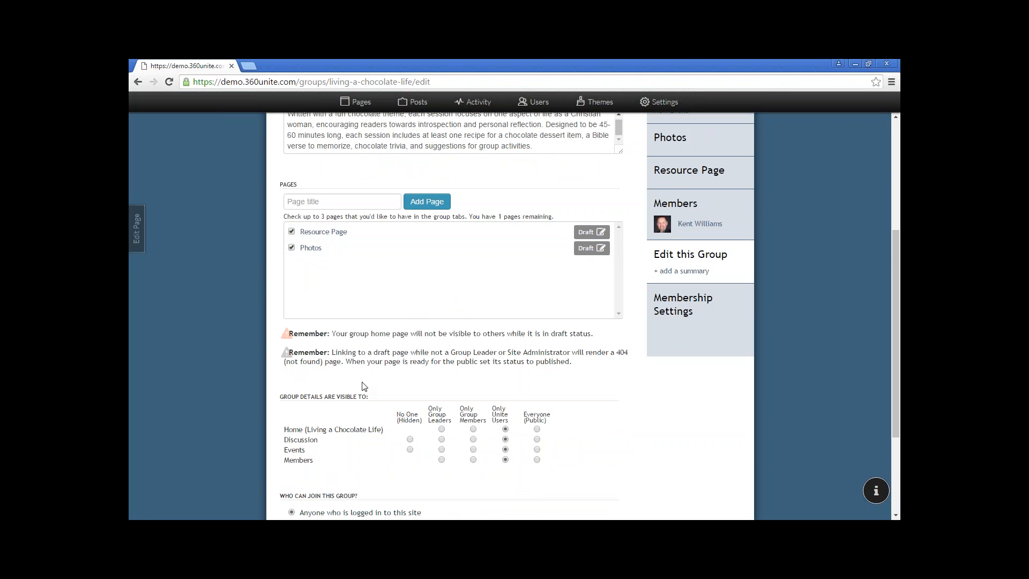
Set Home, Discussion, Events and Members visibility to Only Group Members
scroll(363, 385, down, 1)
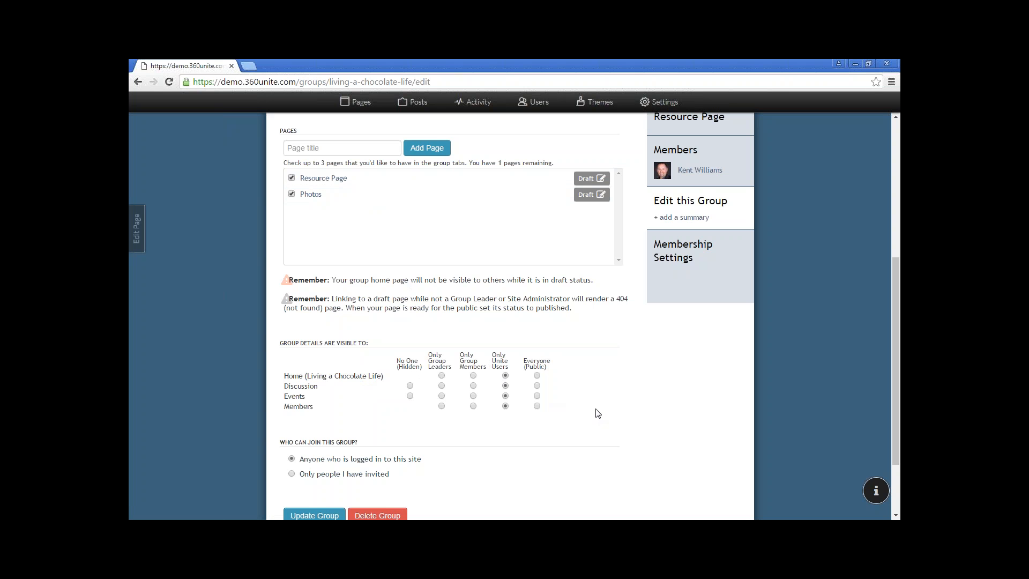
click(473, 375)
click(473, 385)
click(473, 395)
click(473, 406)
Restrict joining to 'Only people I have invited' and submit with Update Group
scroll(491, 406, down, 1)
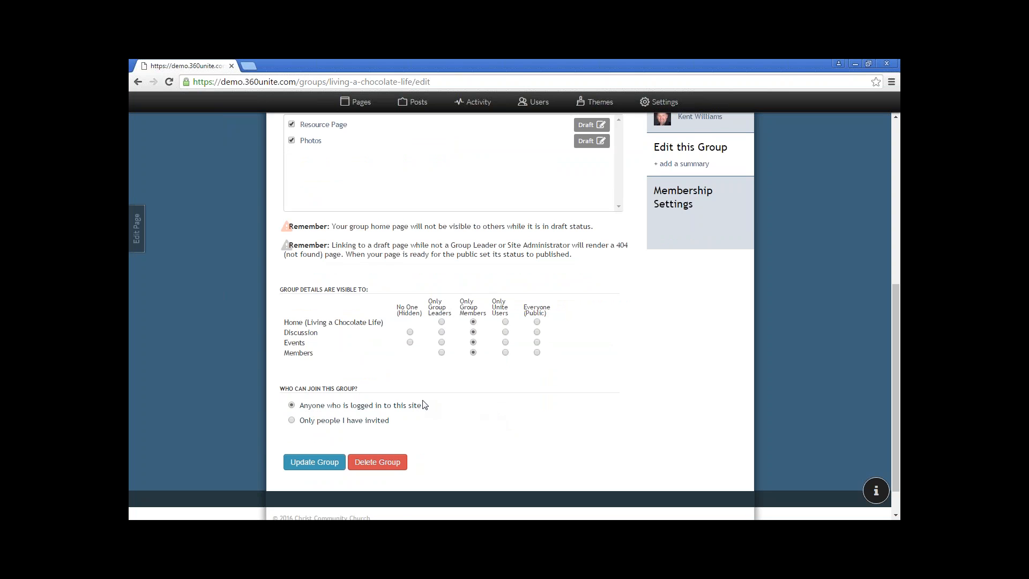
click(293, 421)
click(321, 465)
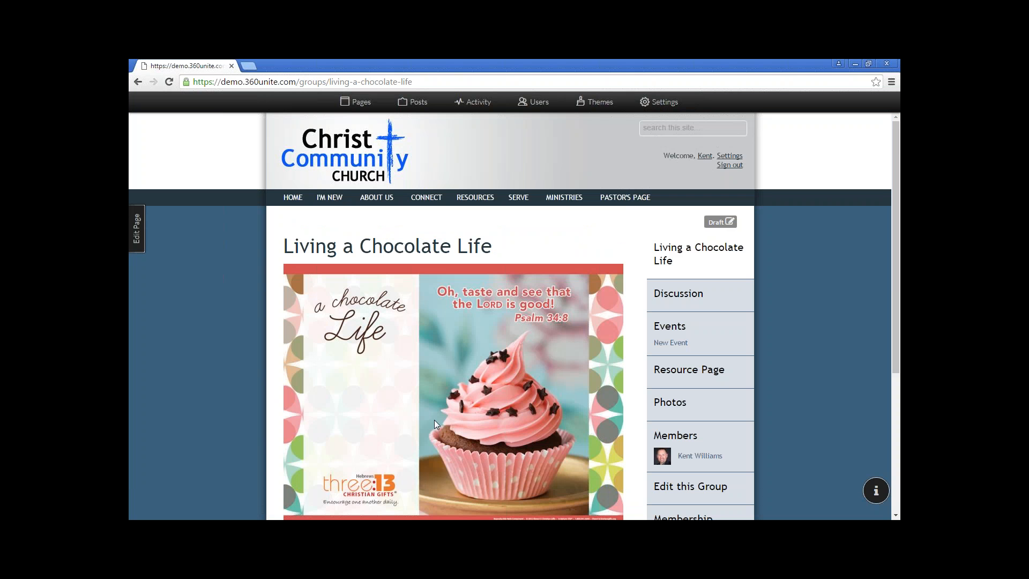
Reopen the group's settings and resubmit them with Update Group
scroll(434, 419, down, 2)
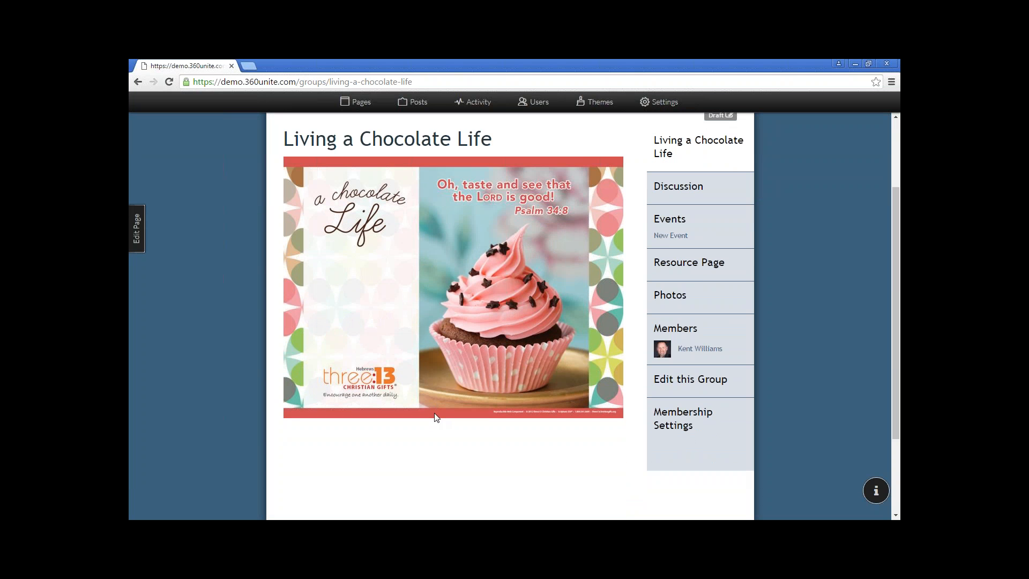
click(672, 382)
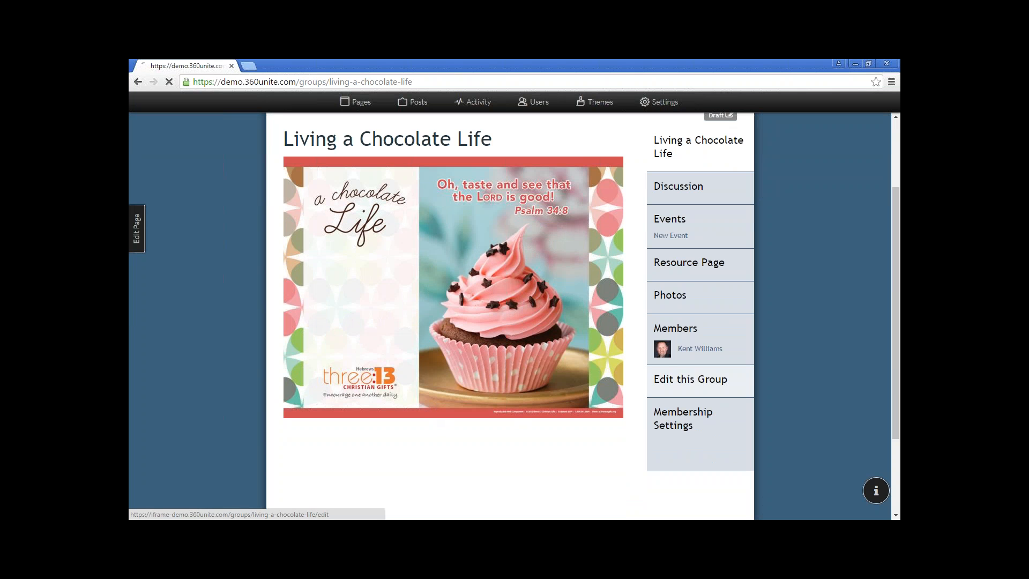
scroll(513, 402, down, 4)
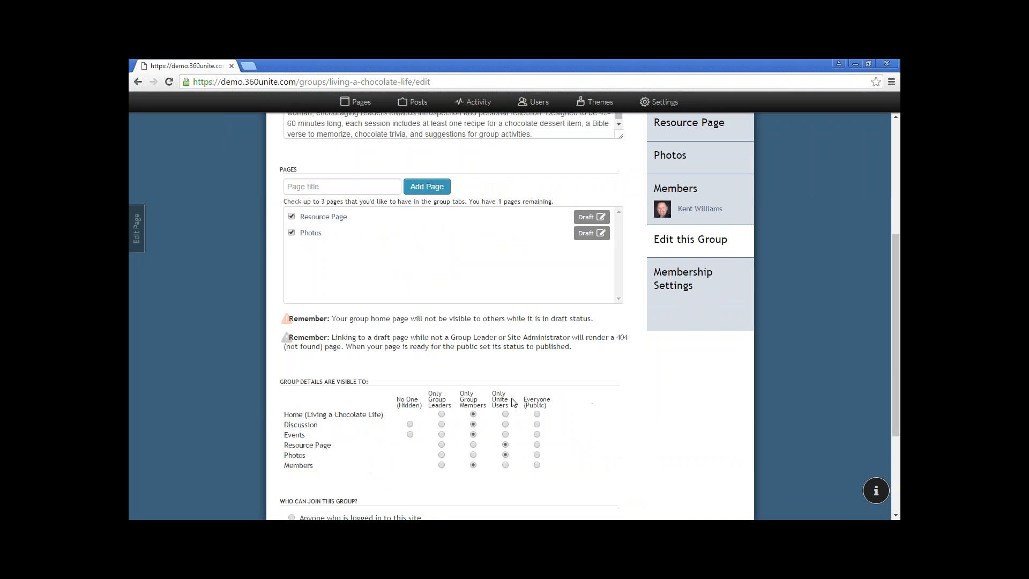
scroll(512, 401, down, 1)
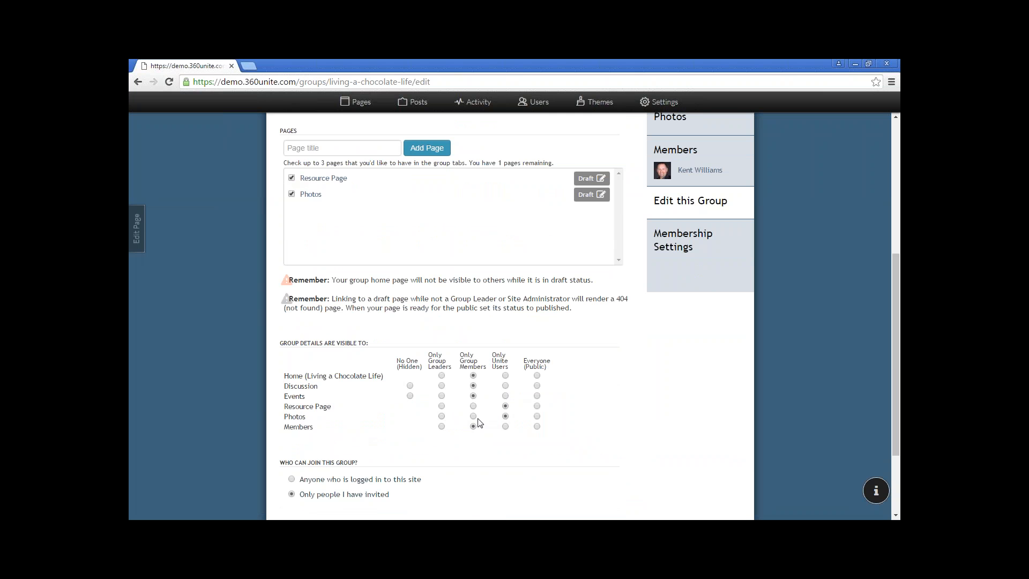
scroll(478, 422, up, 2)
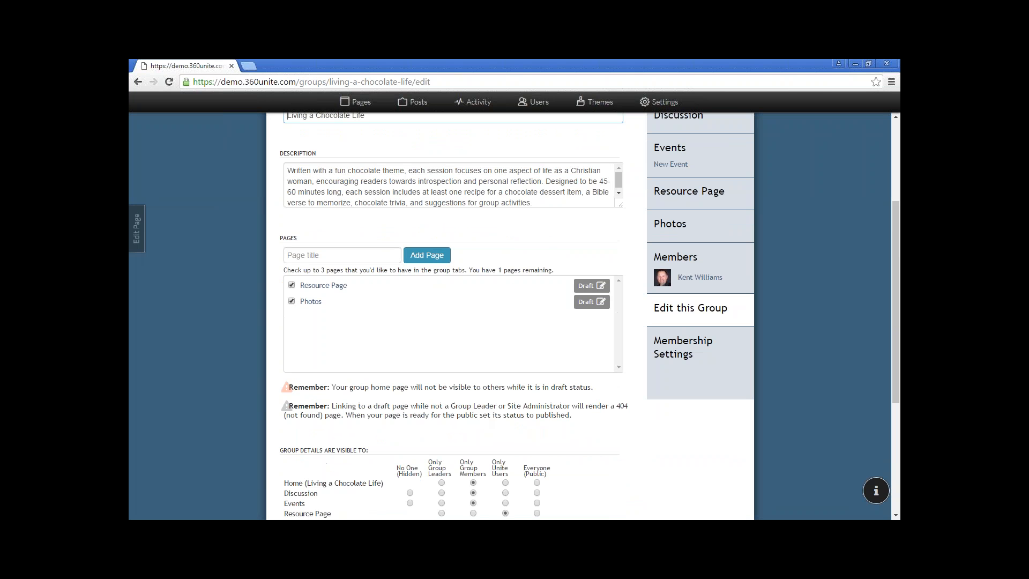
scroll(477, 417, down, 3)
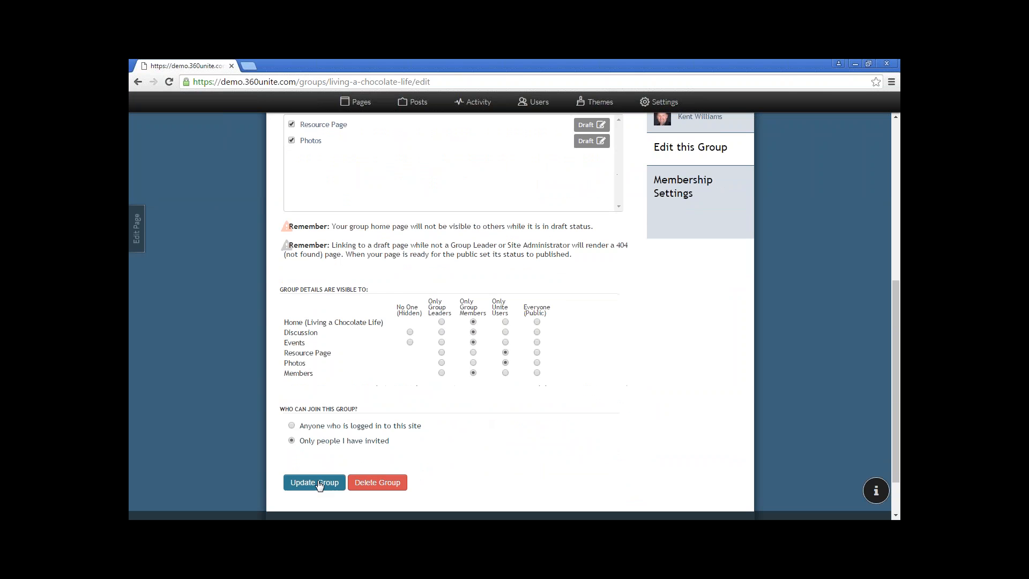
click(318, 482)
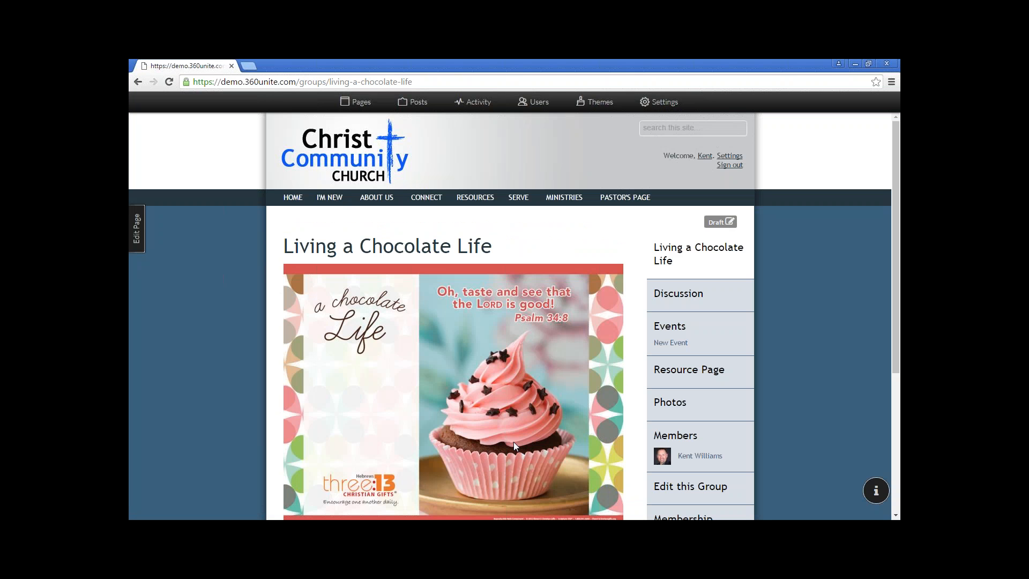
Post 'What should we do at our next group meeting' on the group Discussion page
click(678, 293)
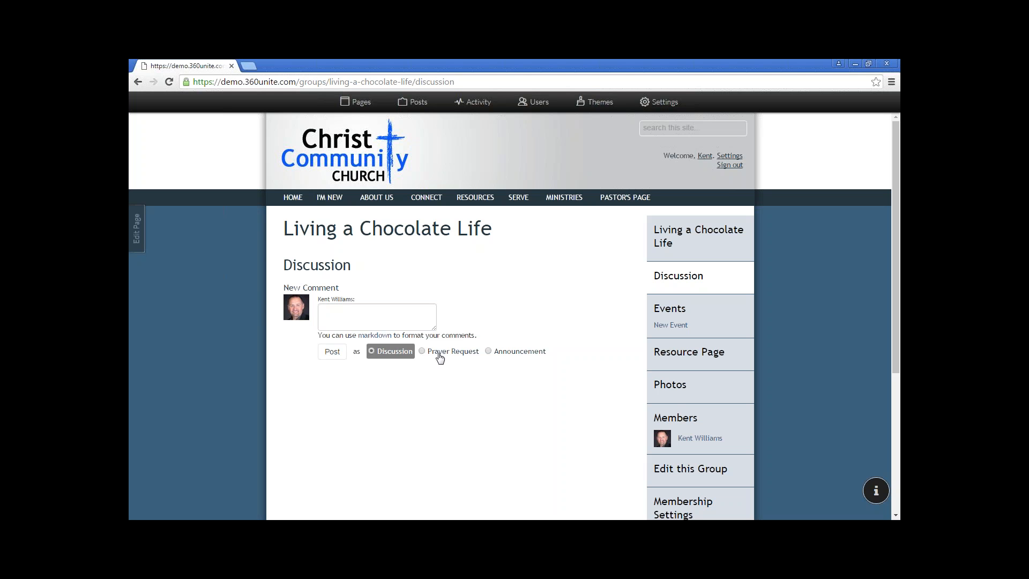
click(346, 317)
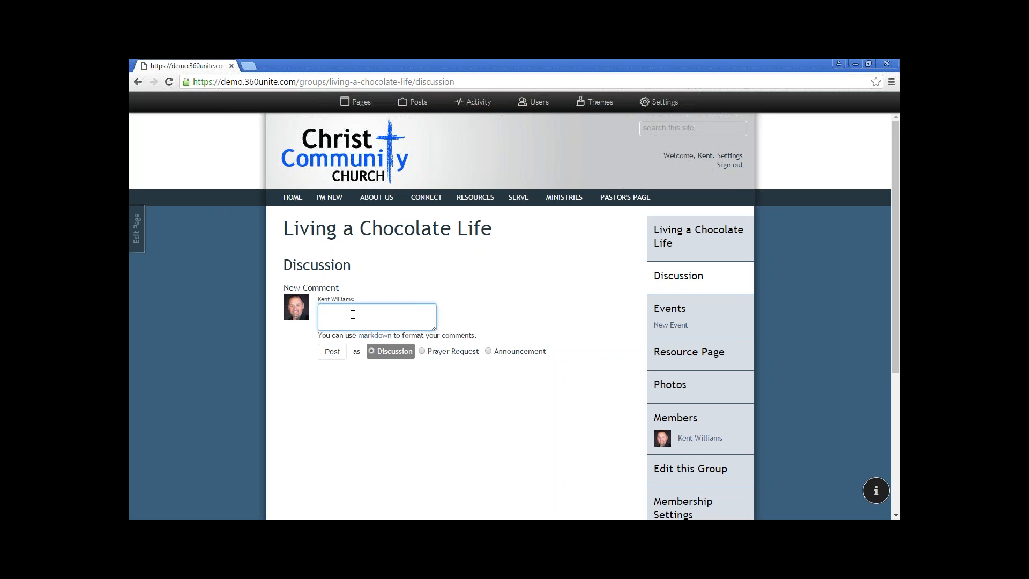
text(What should we do at our next group meeting)
click(332, 352)
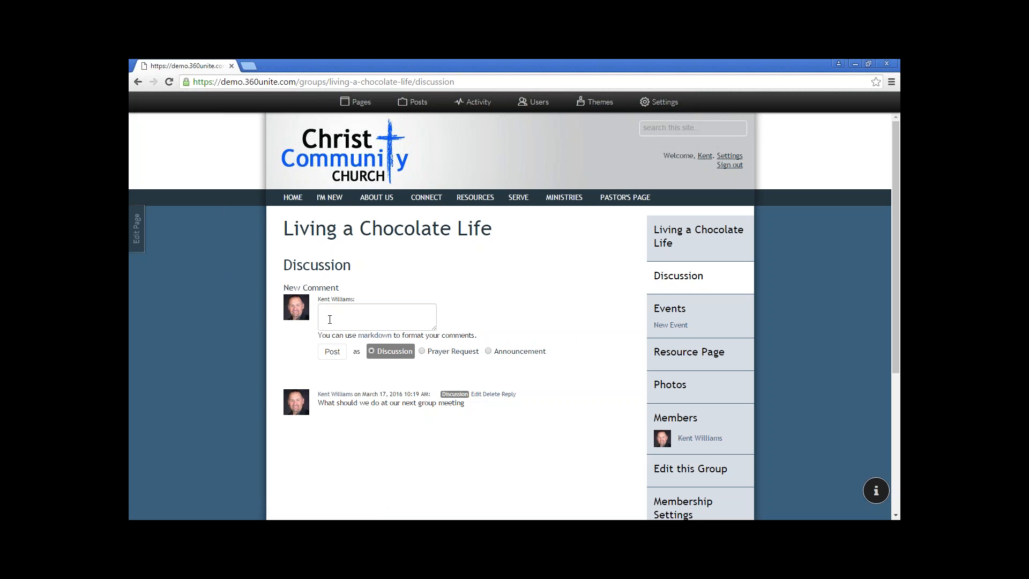
Post a Prayer Request comment 'for the homeless'
click(450, 352)
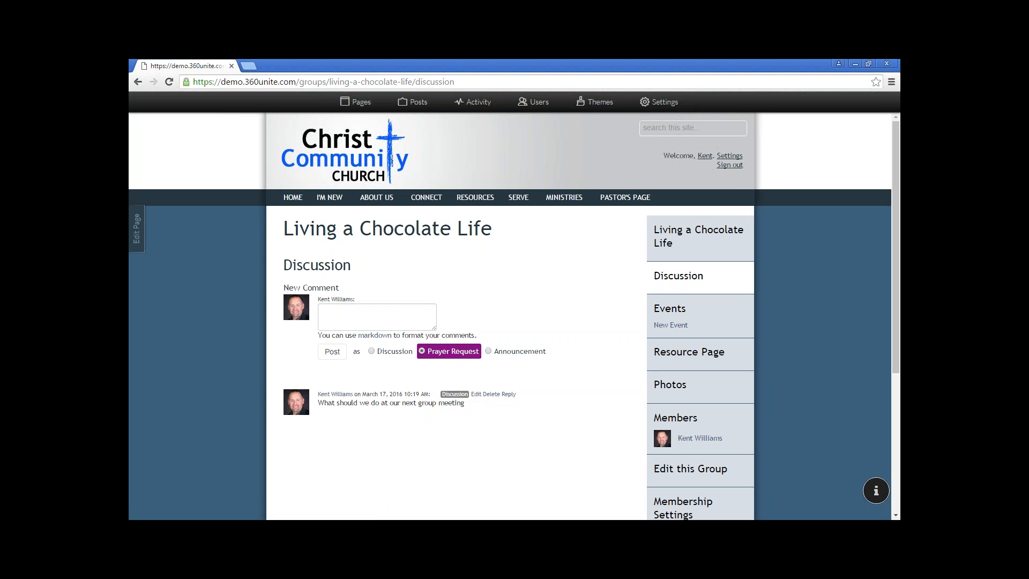
click(385, 318)
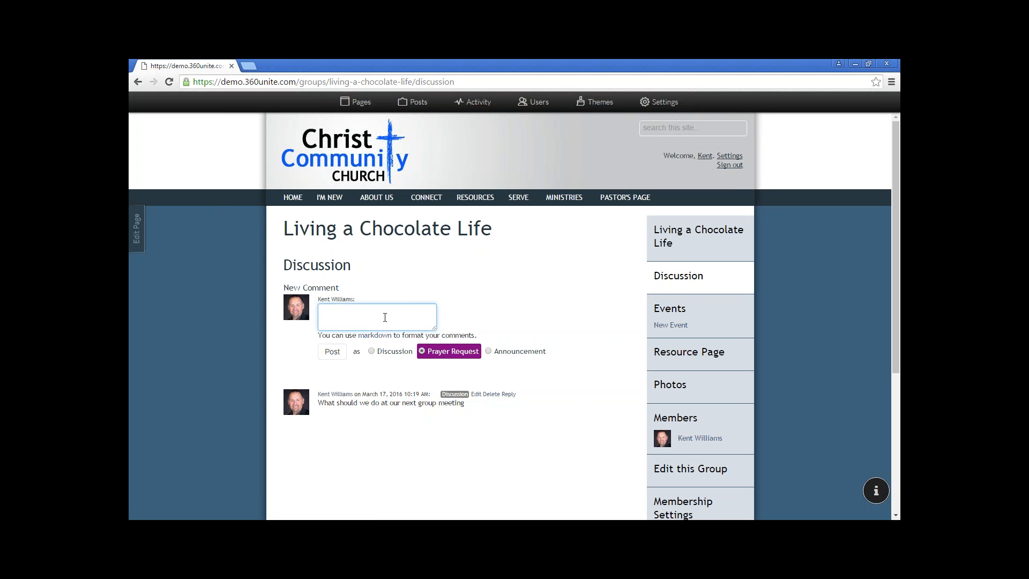
text(for the homeless)
click(334, 353)
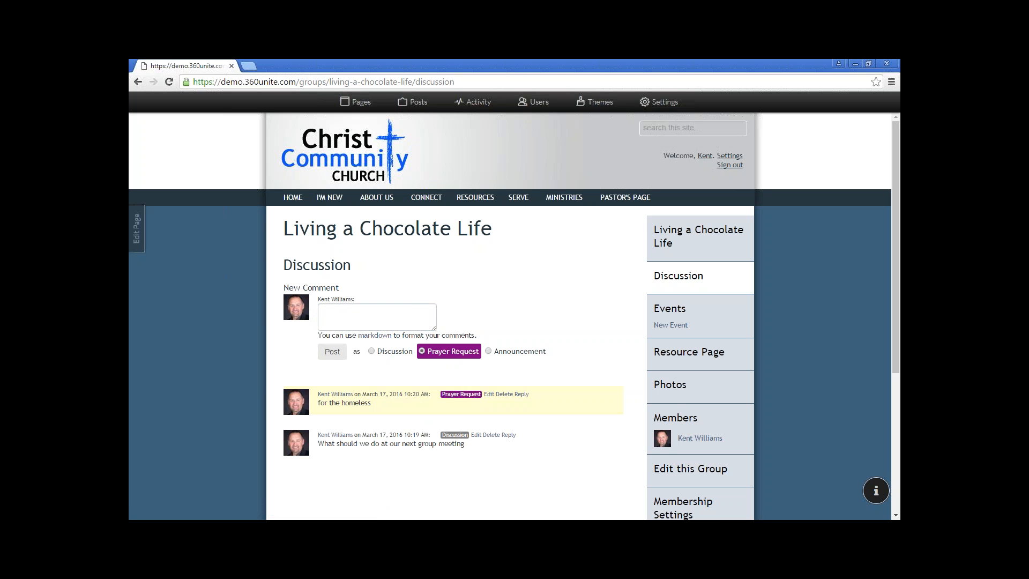
Post a Prayer Request 'Living A Chocolate Life Bible Study beginning this week'
click(347, 315)
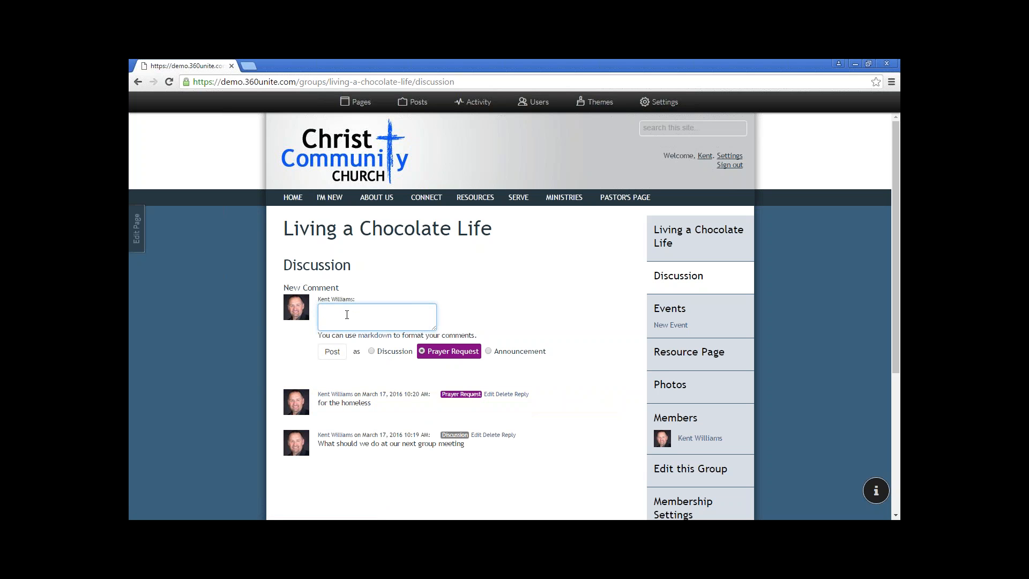
click(488, 356)
click(418, 319)
text(Liv)
key(BackSpace)
key(BackSpace)
text(iving a)
key(BackSpace)
text(a)
key(BackSpace)
key(BackSpace)
text(A Achol)
key(BackSpace)
key(BackSpace)
key(BackSpace)
key(BackSpace)
key(BackSpace)
text(Chocolate Life Bible Sta)
key(BackSpace)
text(udy beginning )
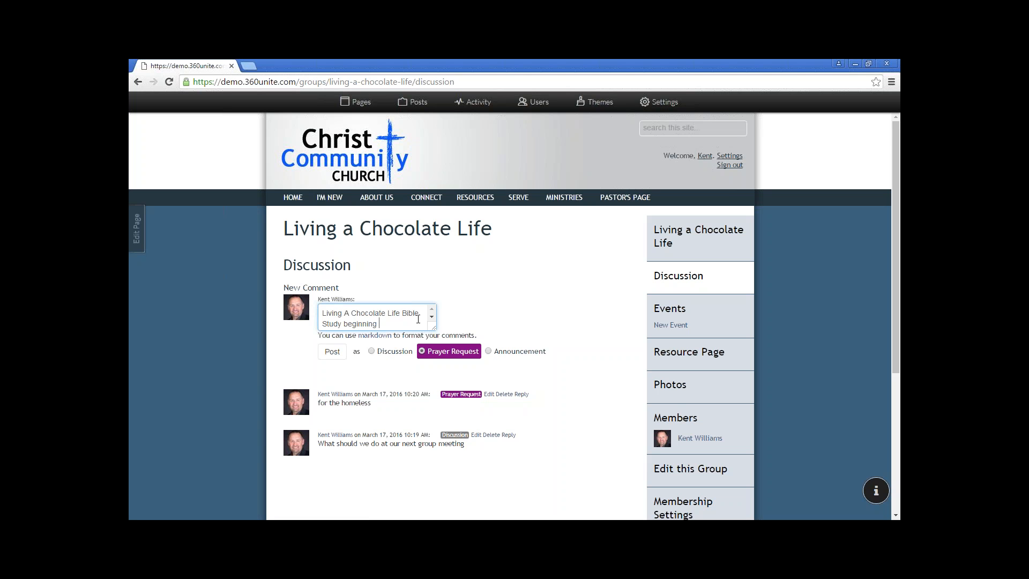
text(this week)
click(328, 351)
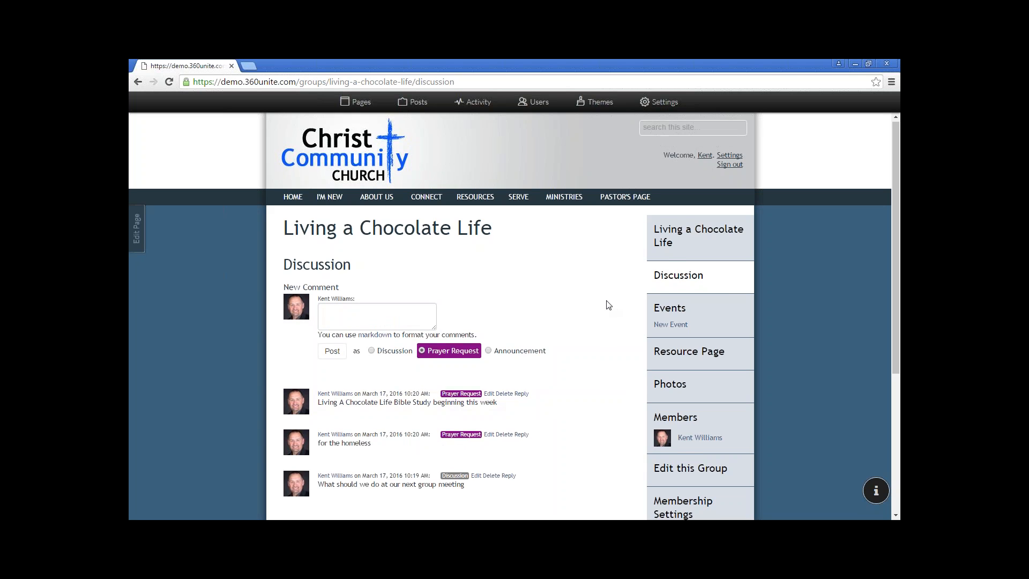
scroll(609, 305, down, 1)
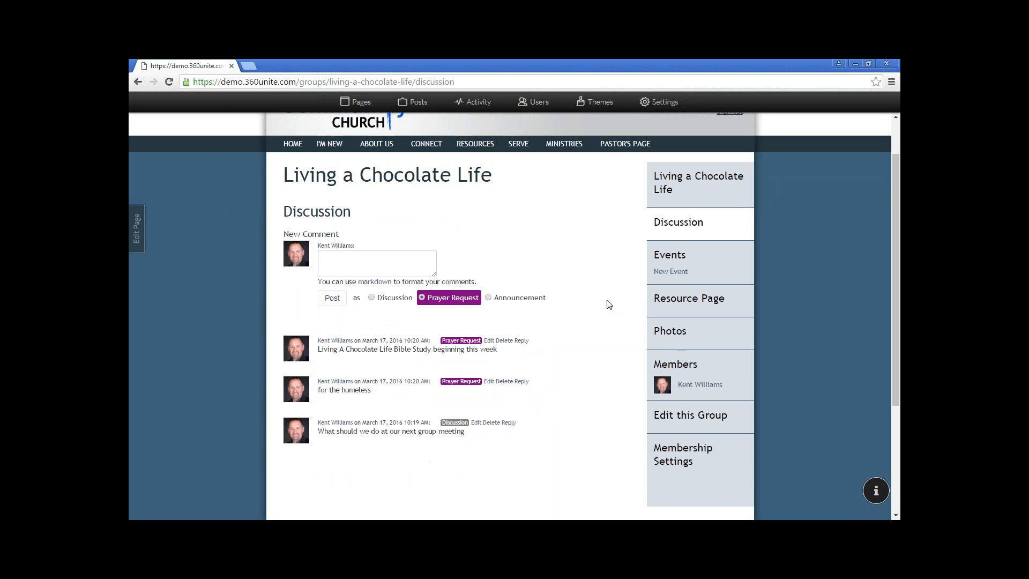
On the Members page, add three people from the Select an Option list with Add Member
click(673, 365)
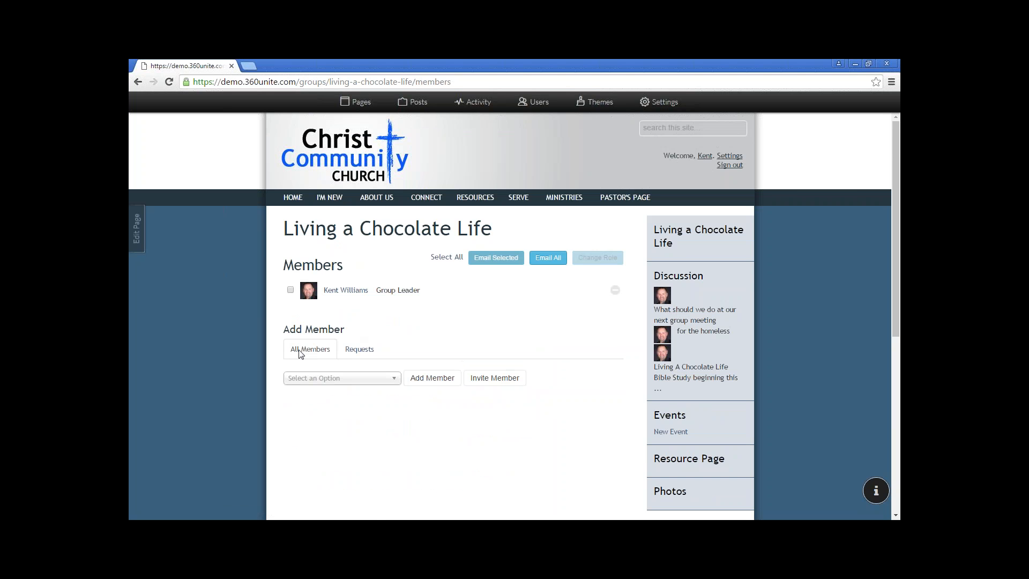
click(327, 382)
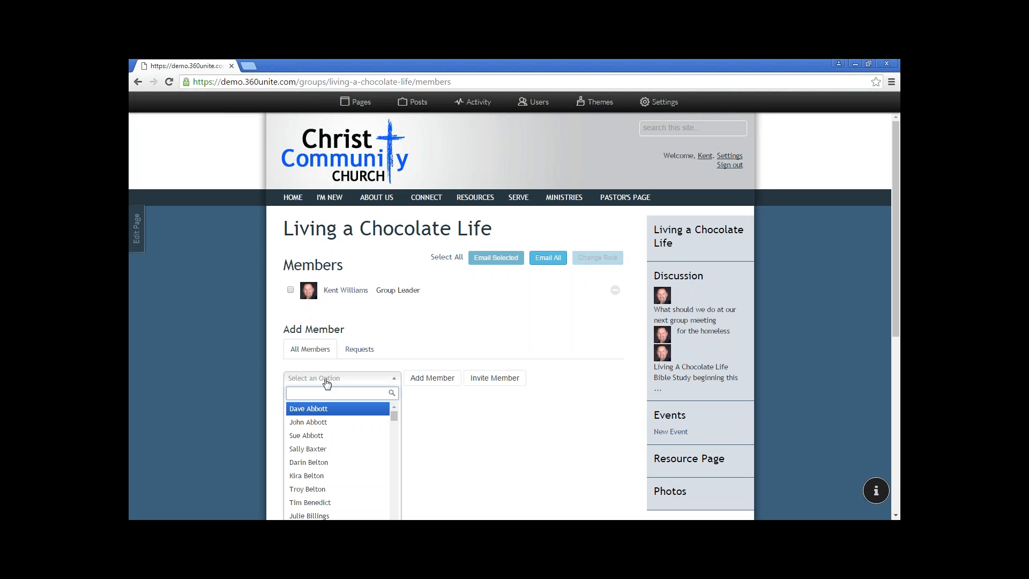
click(323, 438)
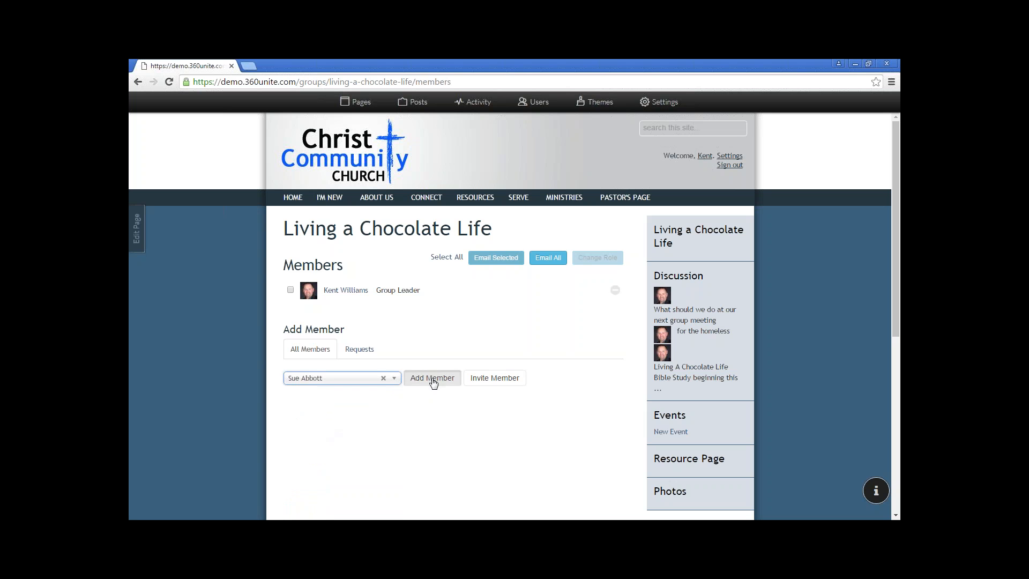
click(433, 380)
click(359, 406)
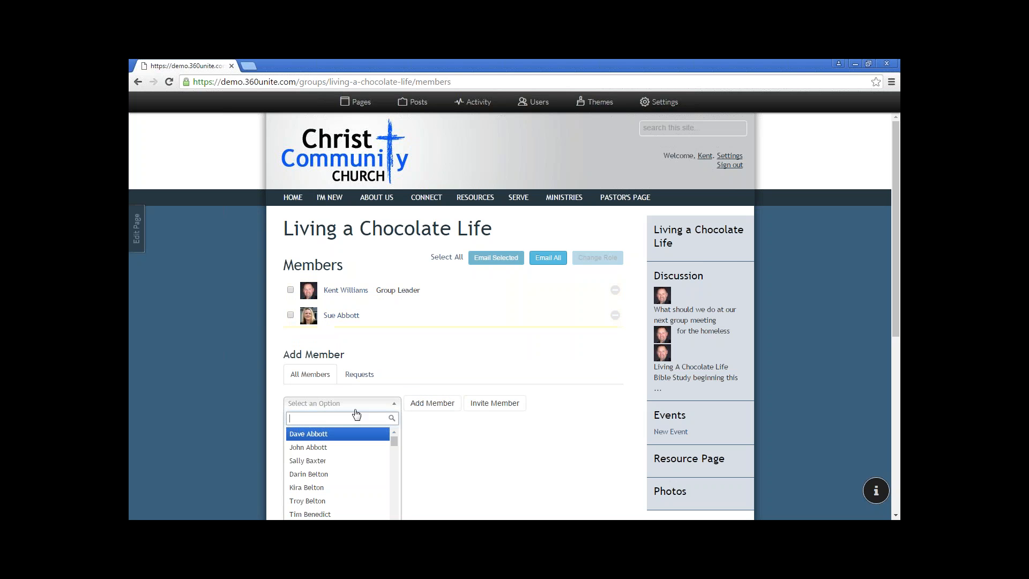
click(320, 460)
click(435, 405)
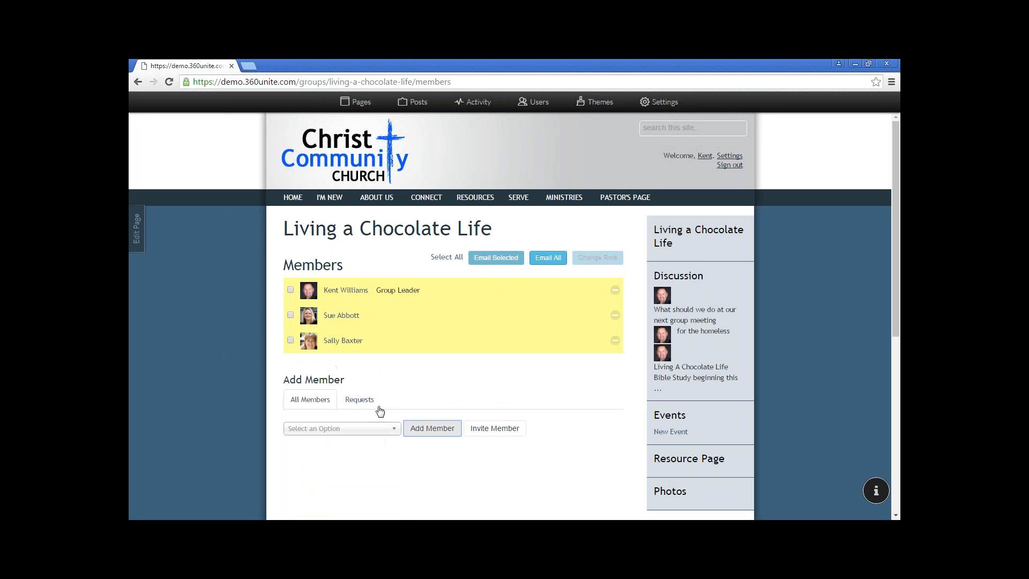
click(348, 432)
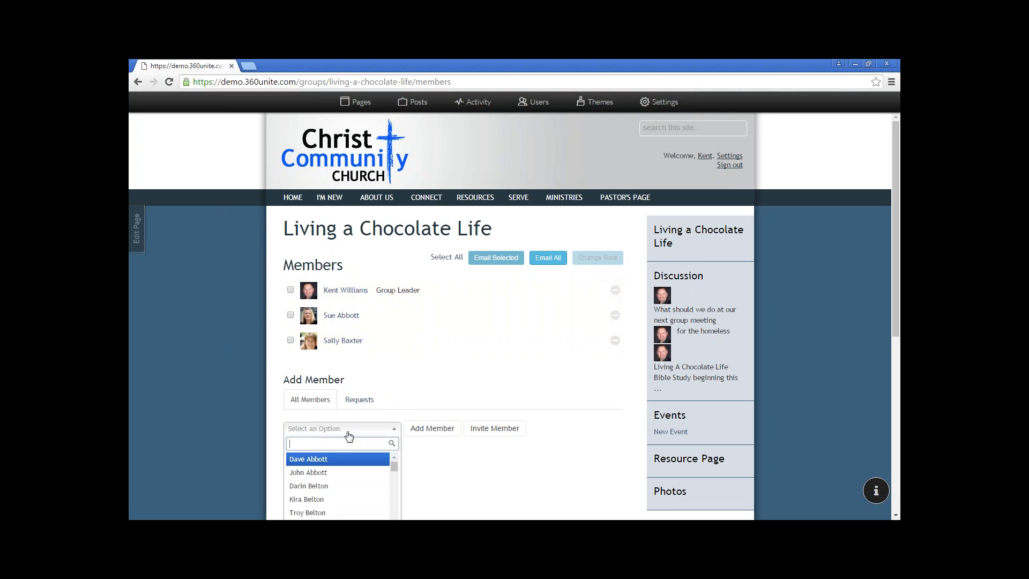
click(341, 498)
click(430, 429)
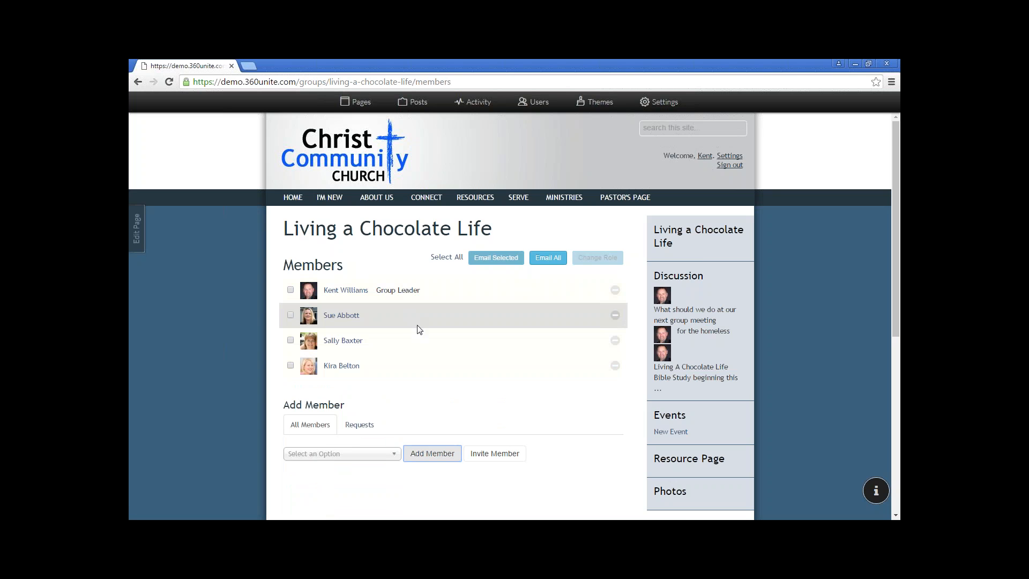
scroll(418, 329, down, 1)
click(364, 401)
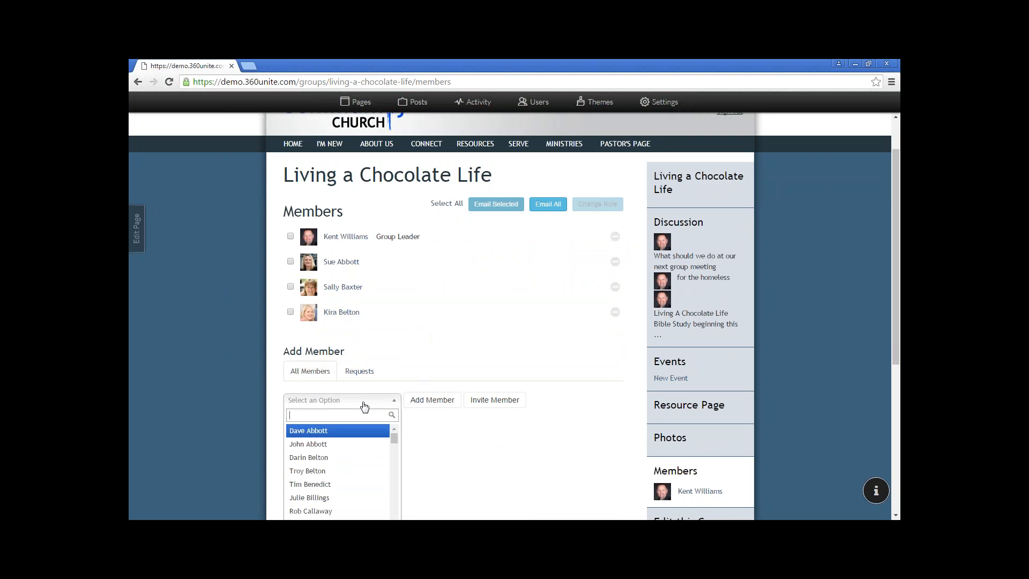
scroll(363, 405, down, 3)
Invite the first two people to the group from the Add Member dropdown
click(356, 406)
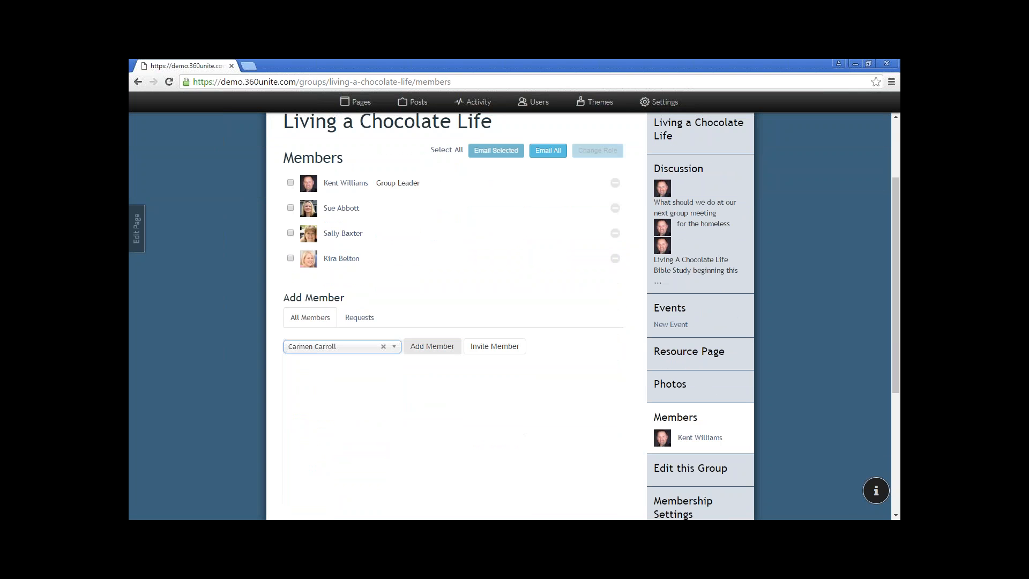
click(497, 347)
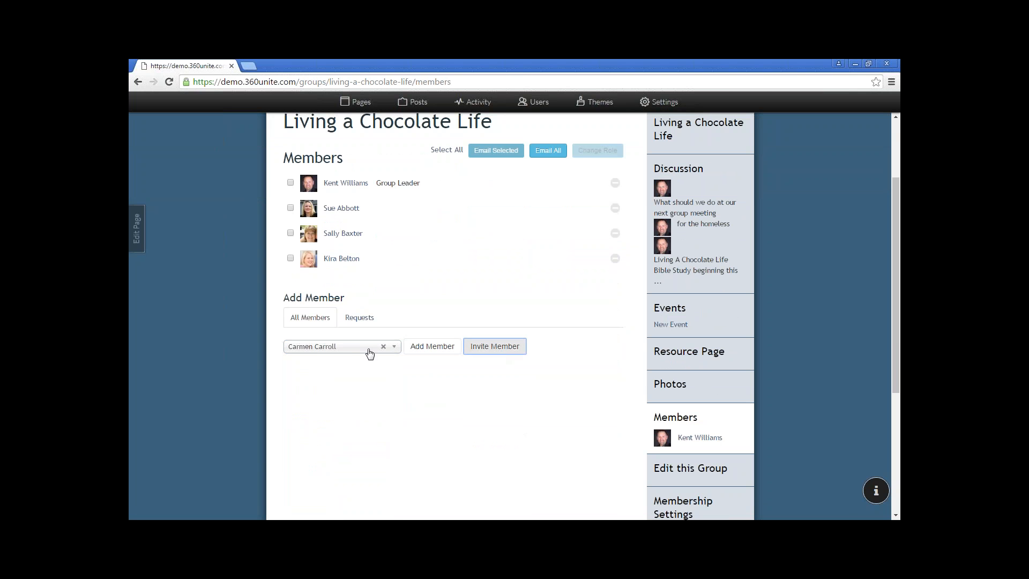
click(352, 375)
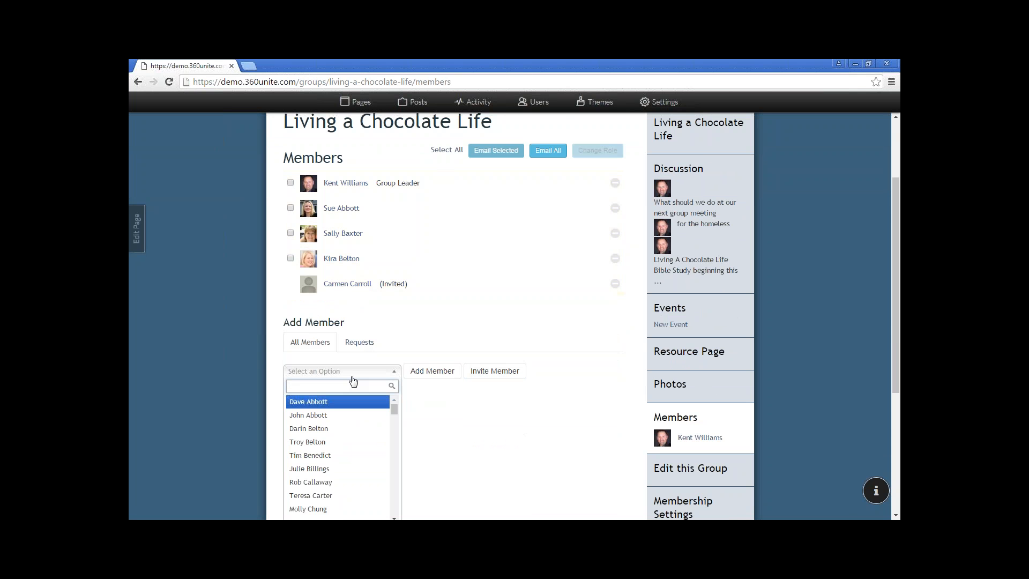
scroll(351, 397, down, 1)
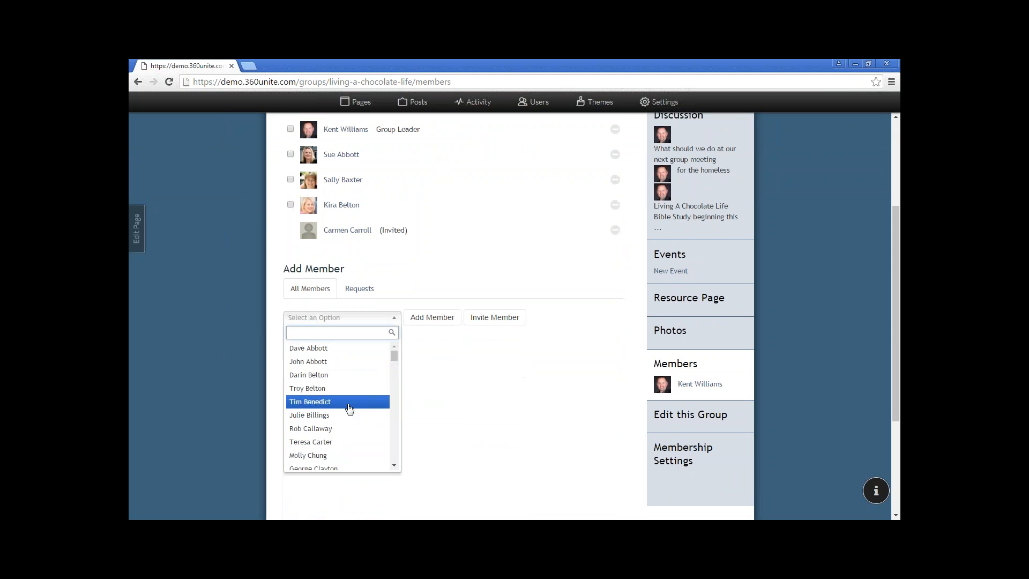
click(349, 441)
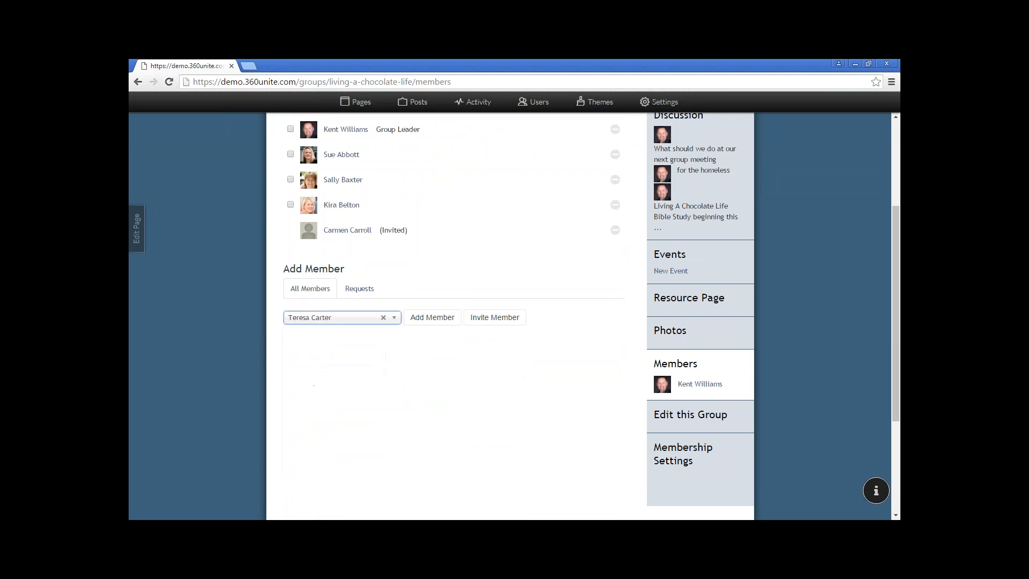
click(494, 317)
click(362, 343)
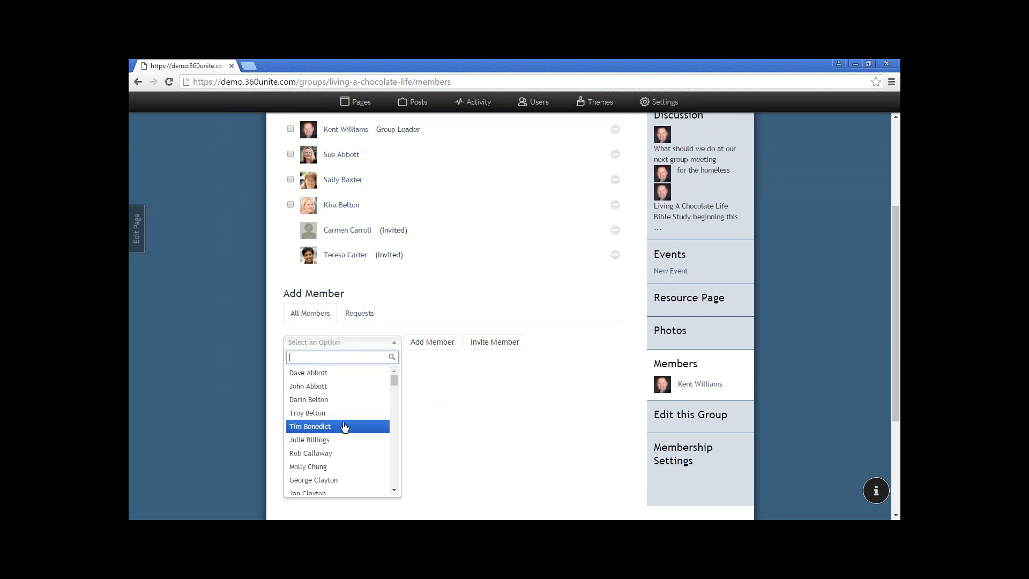
scroll(344, 427, down, 2)
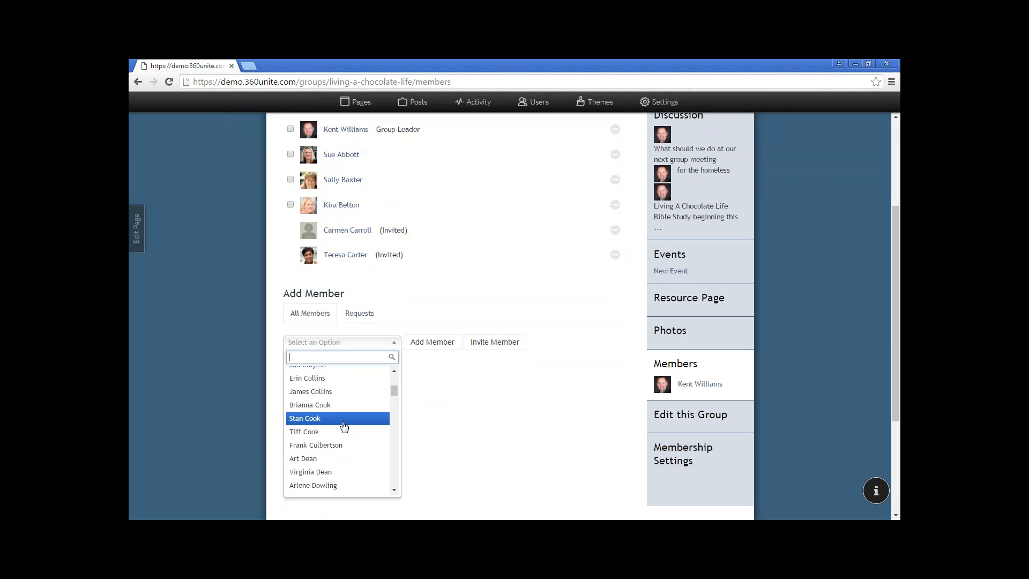
Invite a third and fourth person so all four show as Invited
scroll(344, 423, up, 3)
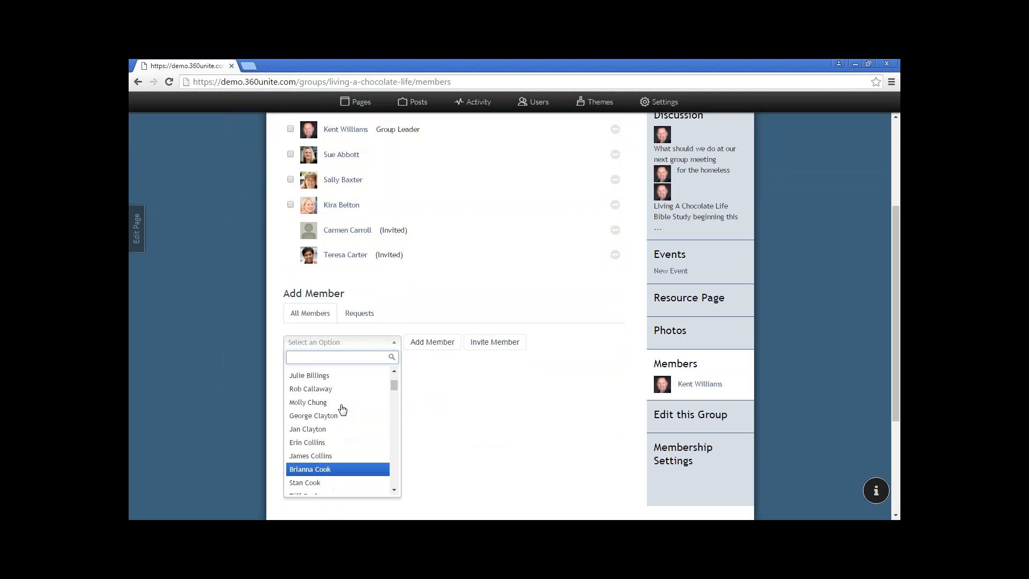
click(342, 403)
click(493, 343)
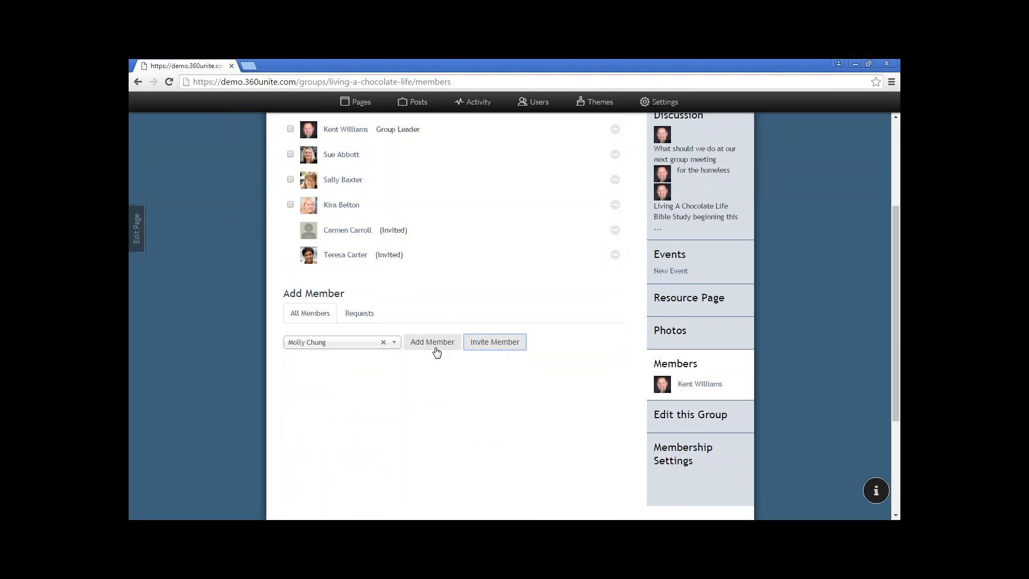
click(379, 343)
scroll(359, 389, down, 5)
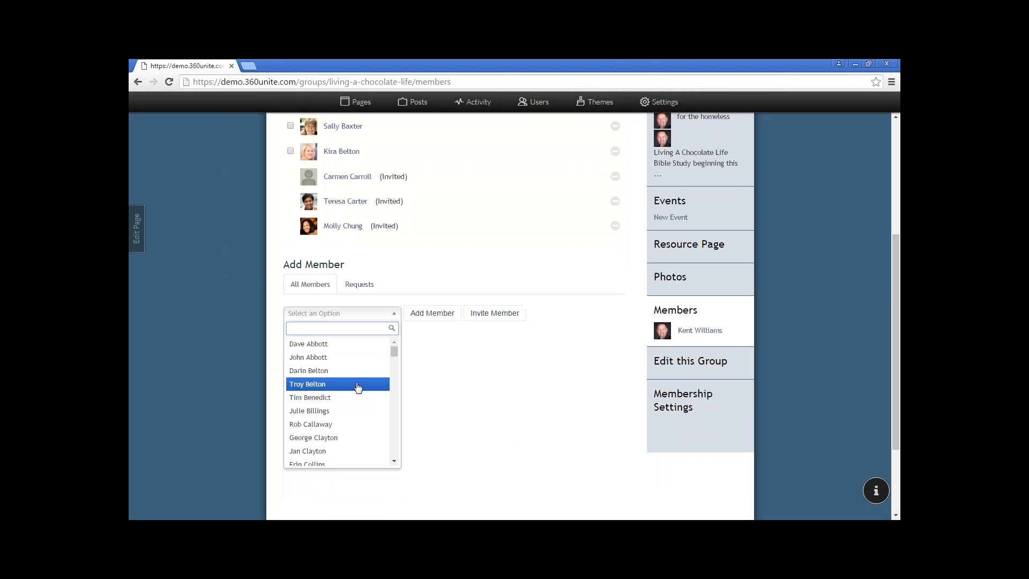
click(358, 388)
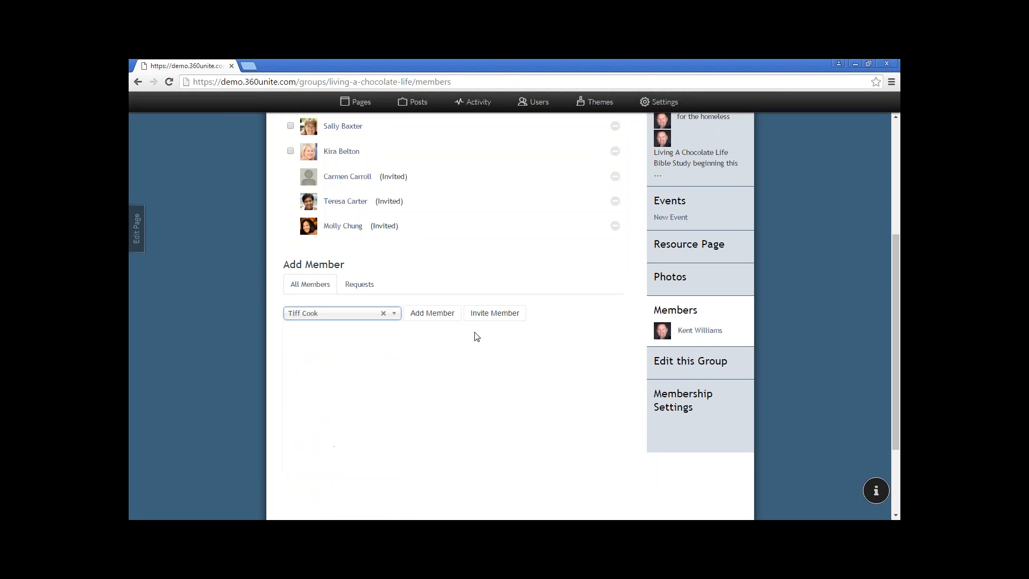
click(498, 317)
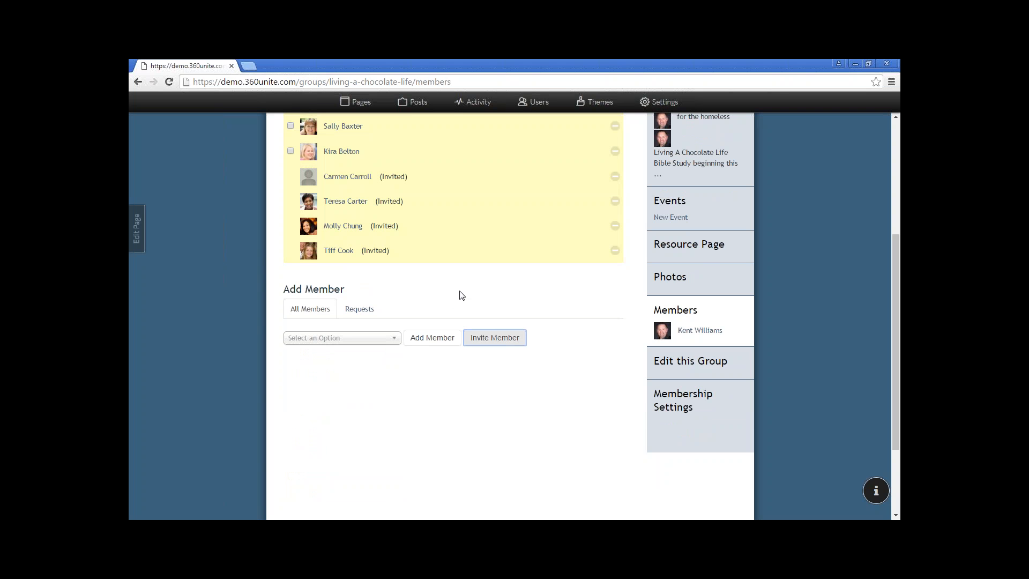
scroll(455, 282, up, 2)
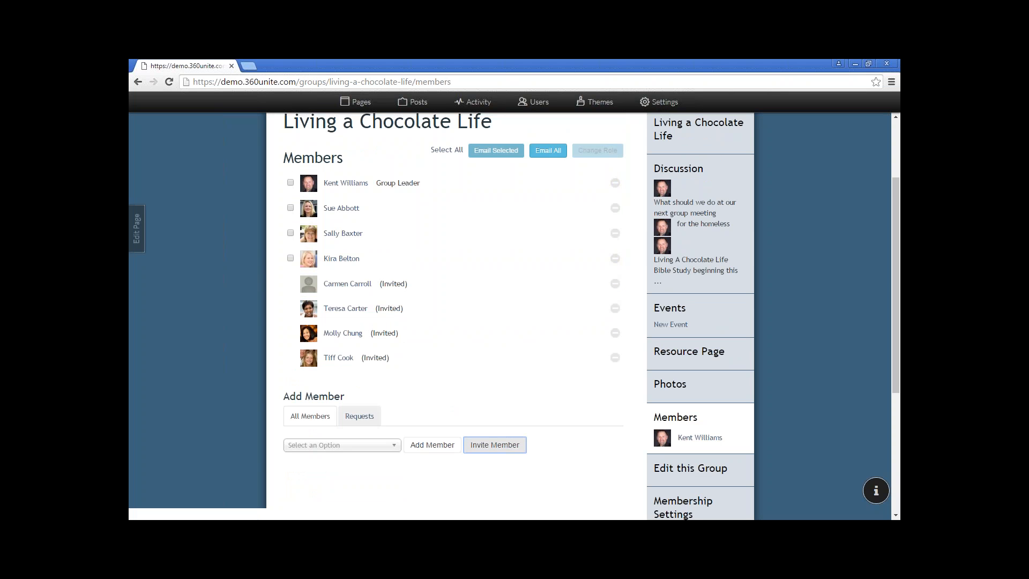
Confirm there are no join requests, then delete the invitee without a profile photo
click(367, 421)
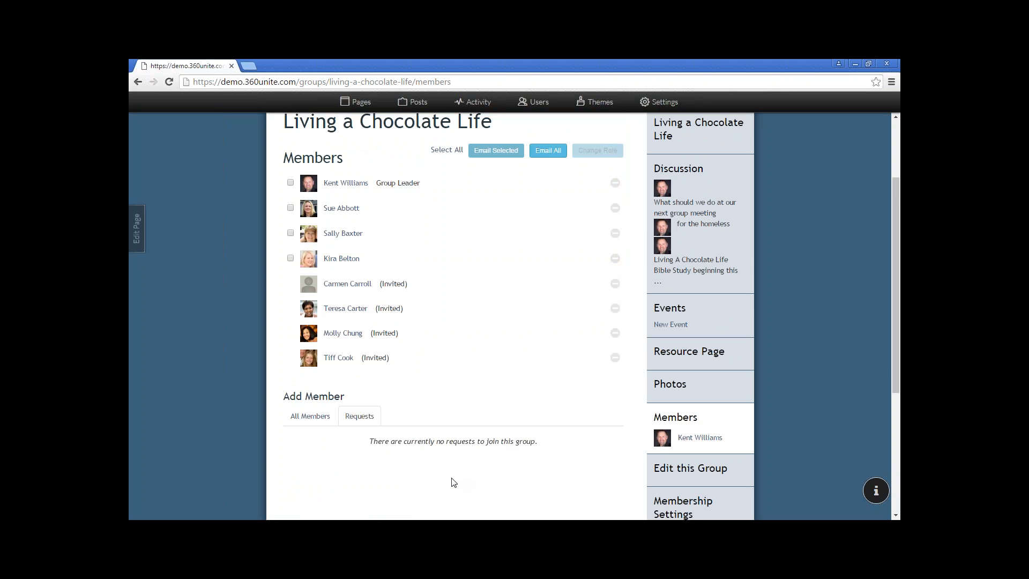
click(318, 423)
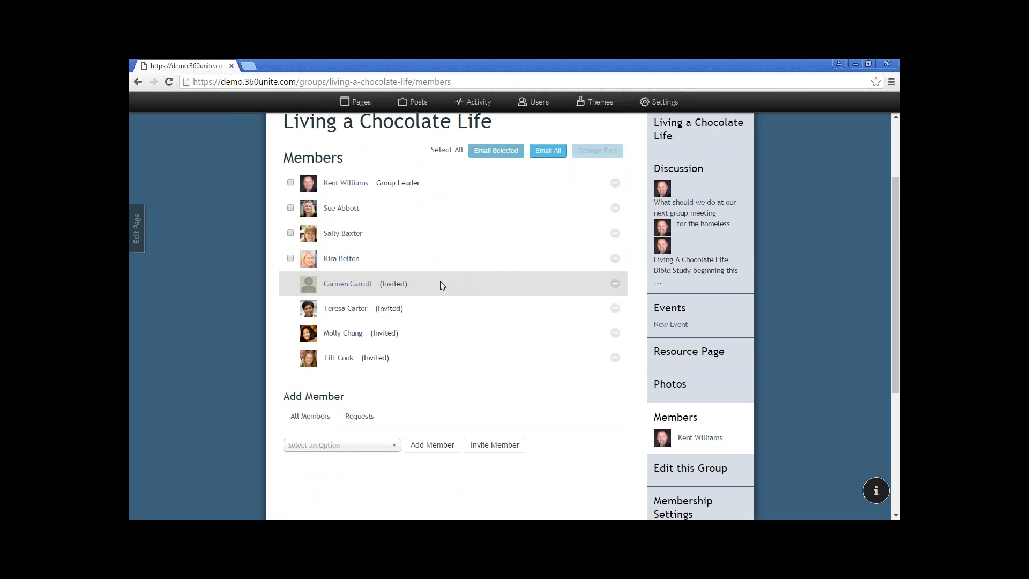
click(615, 285)
click(590, 286)
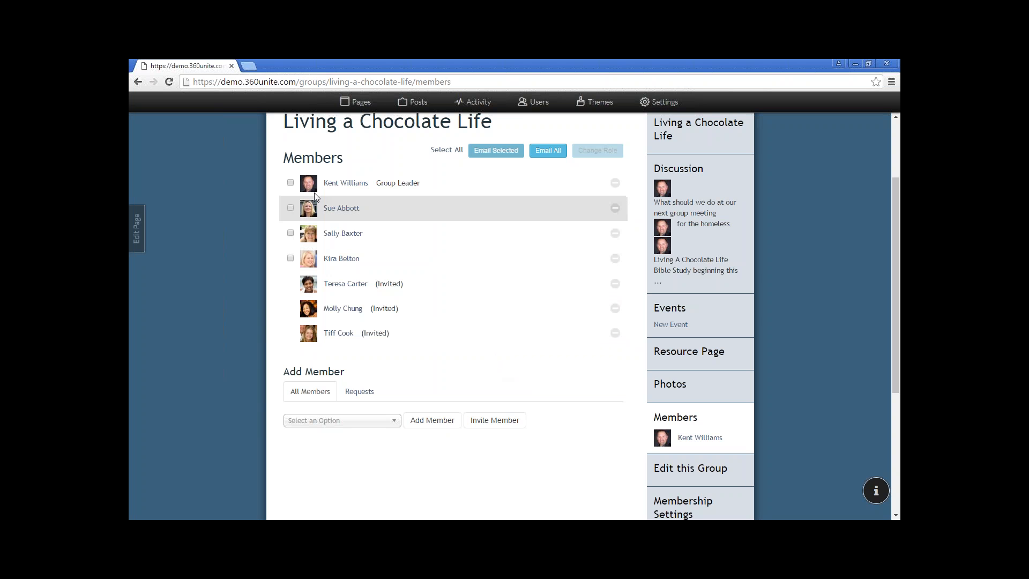
Select the group leader and the three other full members to email them
click(290, 183)
click(290, 208)
click(291, 233)
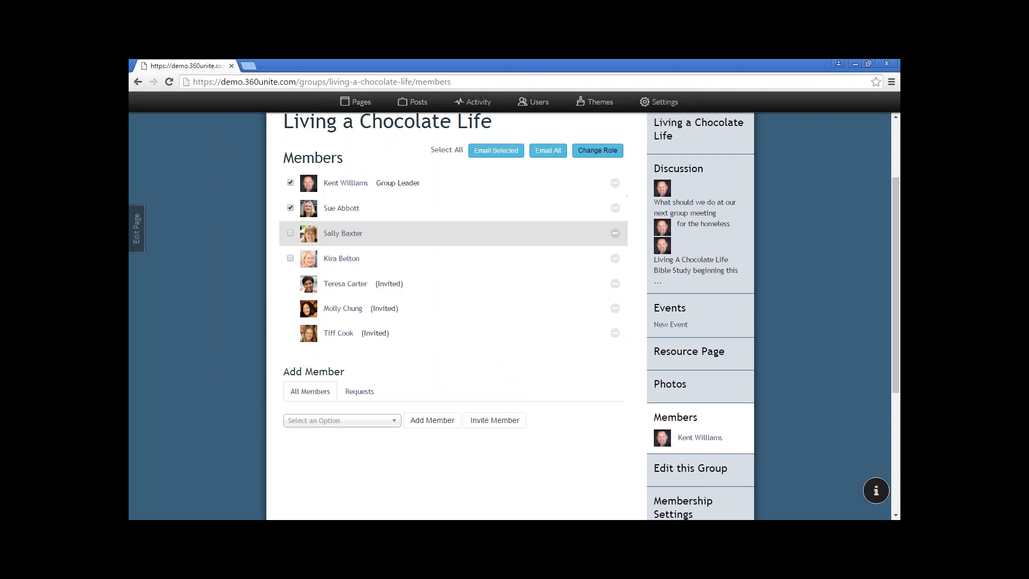
click(291, 258)
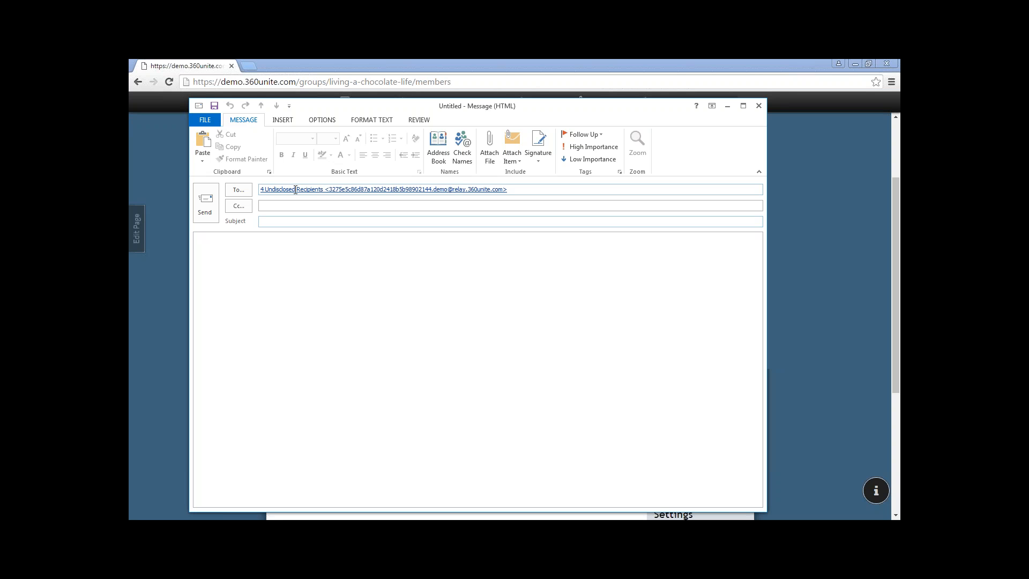
Close the untitled Outlook message and choose not to save it
mouse_move(295, 190)
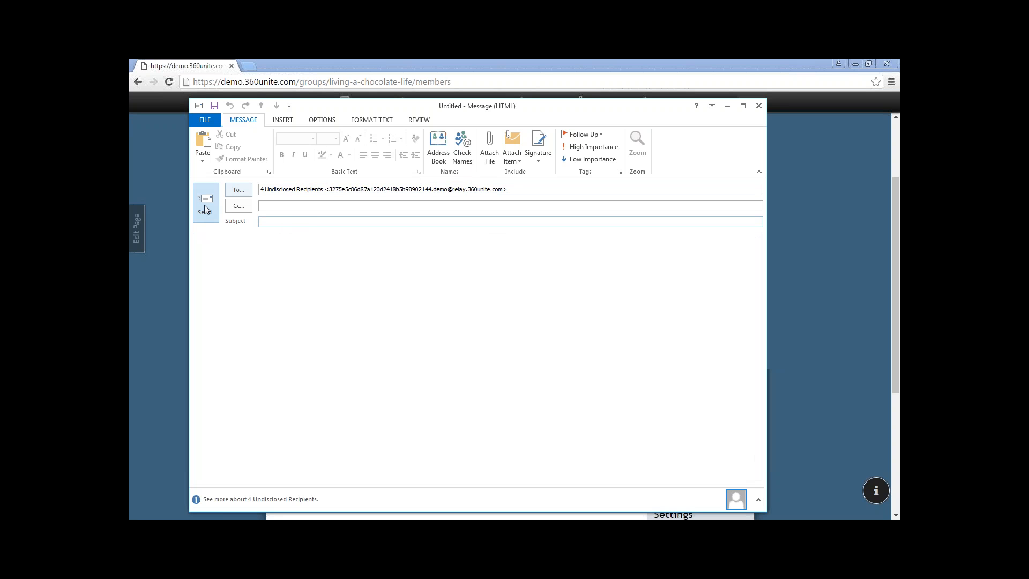
drag(510, 110, 473, 106)
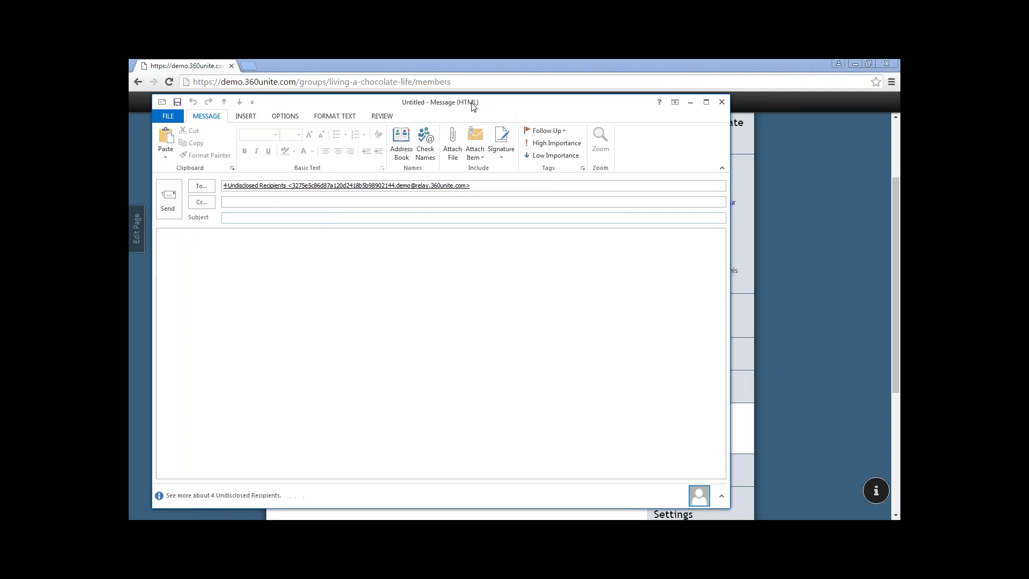
click(723, 104)
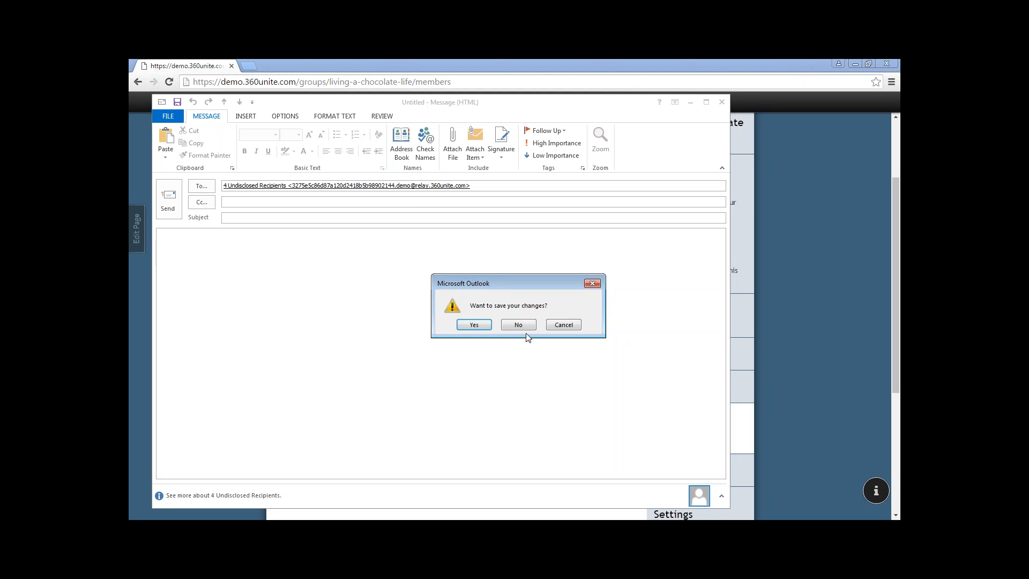
click(518, 325)
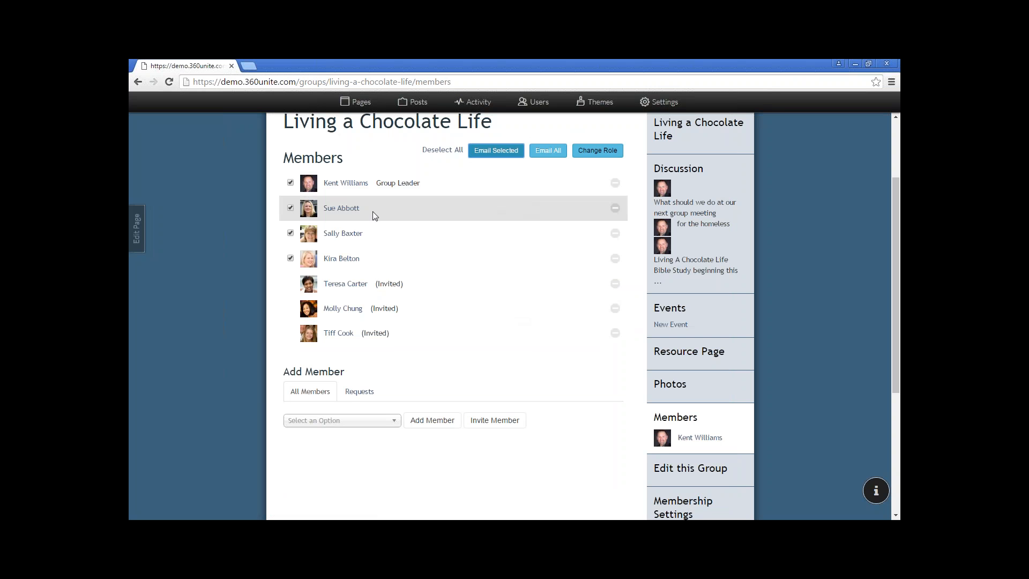
Promote the second listed member to Group Leader
click(291, 183)
click(291, 233)
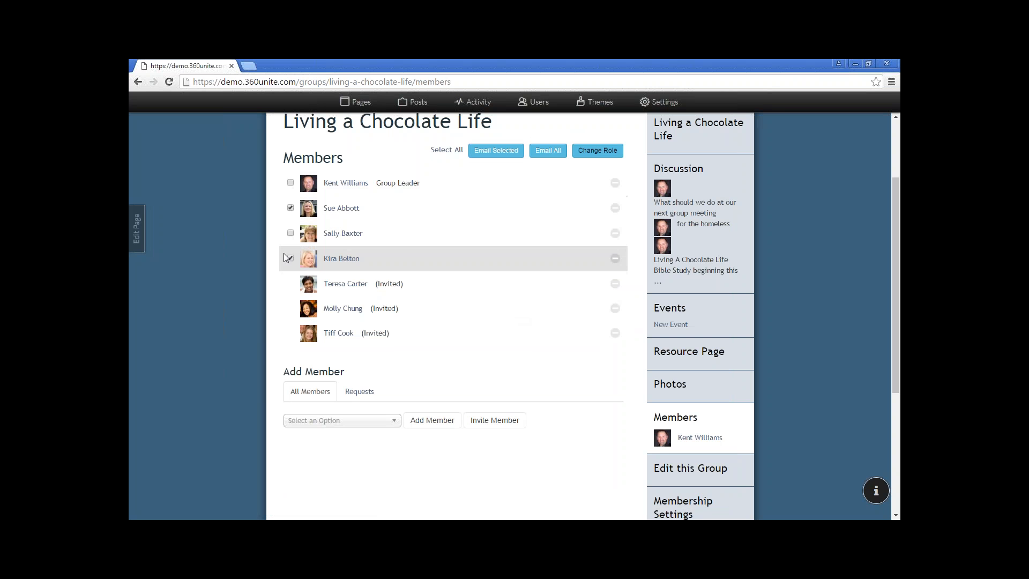
click(290, 258)
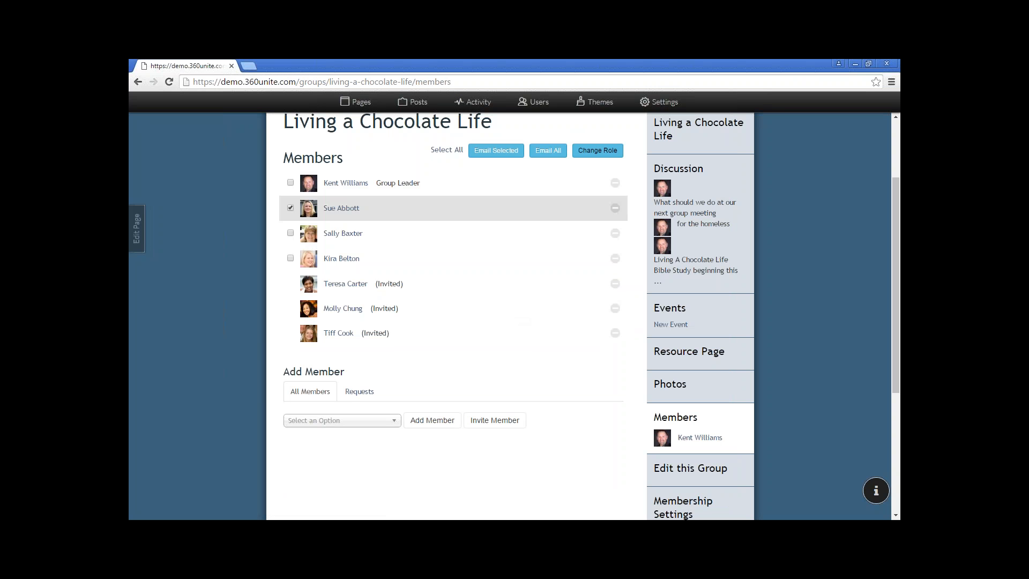
click(606, 154)
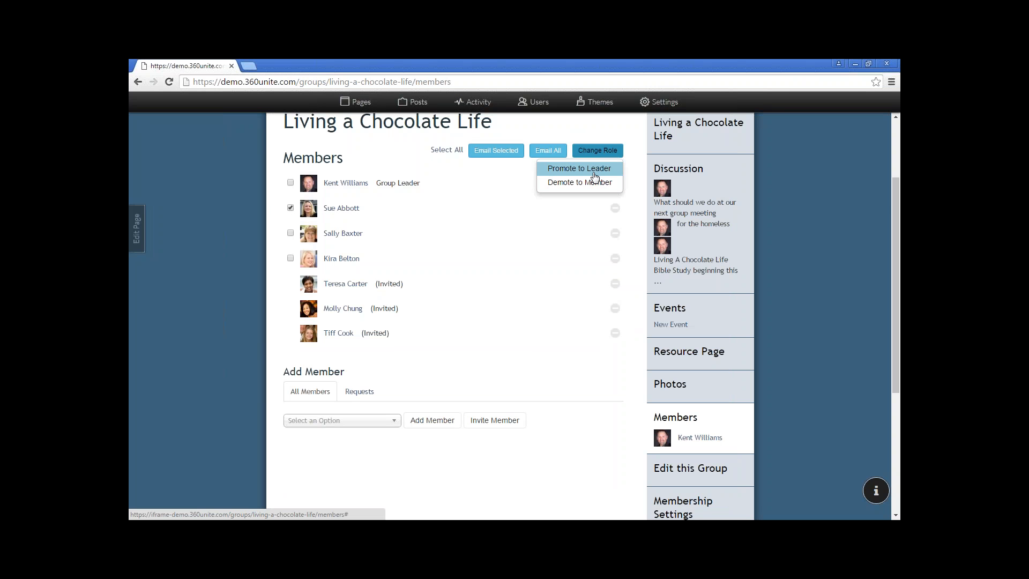
click(593, 173)
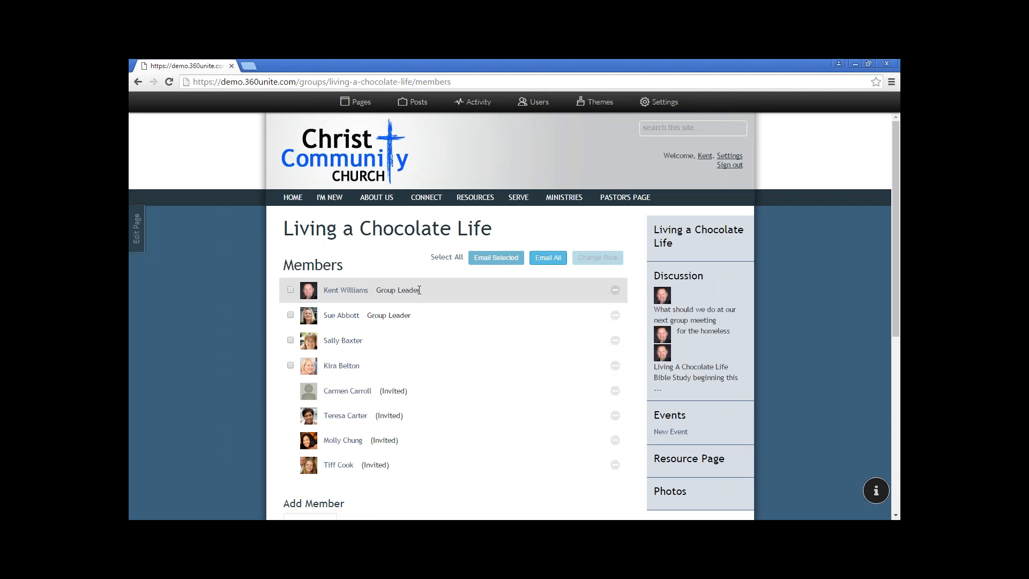
Check the original leader's role options without changing them and review the member list
click(290, 289)
click(603, 258)
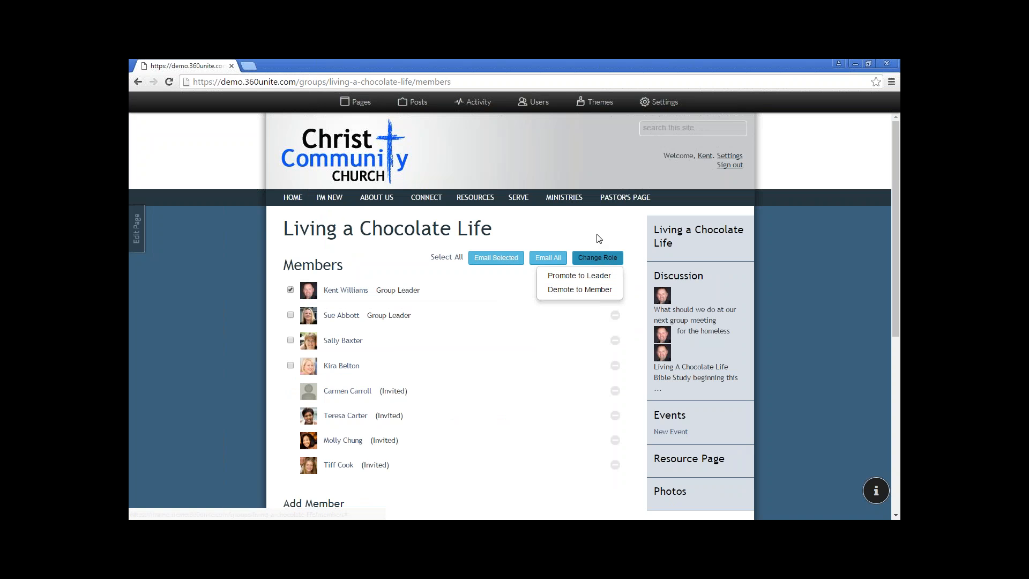
click(598, 239)
scroll(493, 307, down, 3)
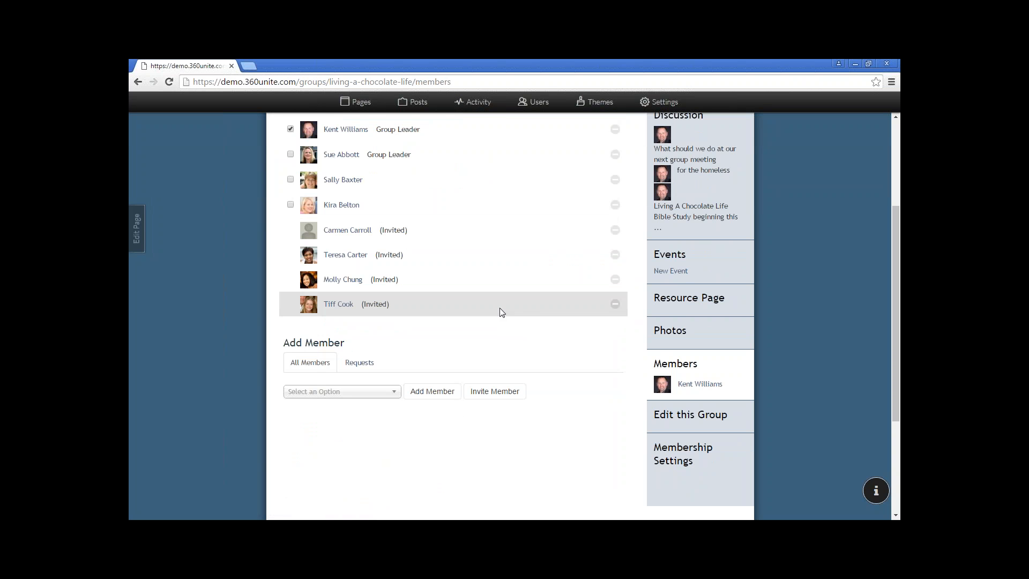
scroll(526, 306, up, 1)
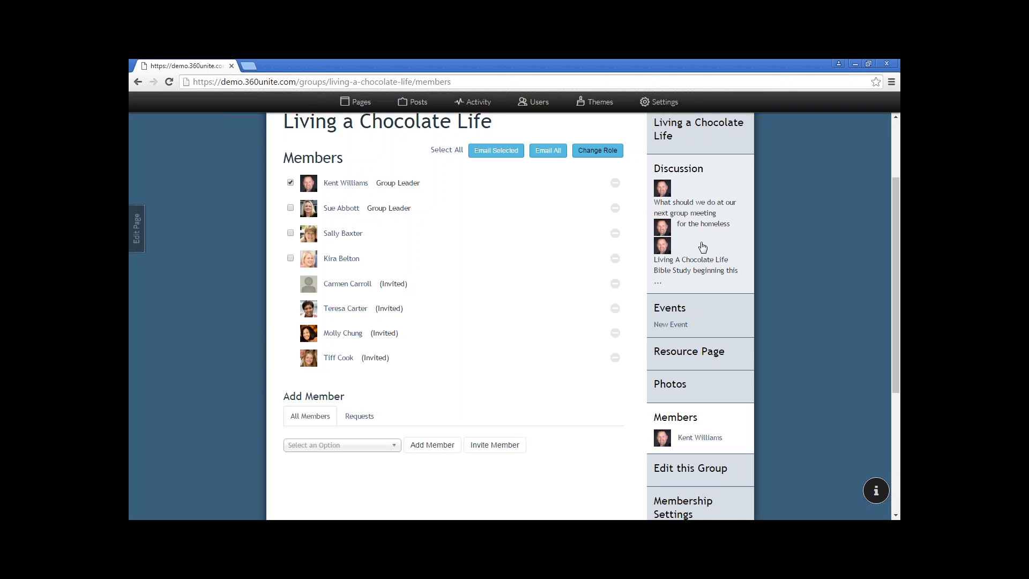
scroll(700, 249, up, 1)
scroll(697, 256, down, 2)
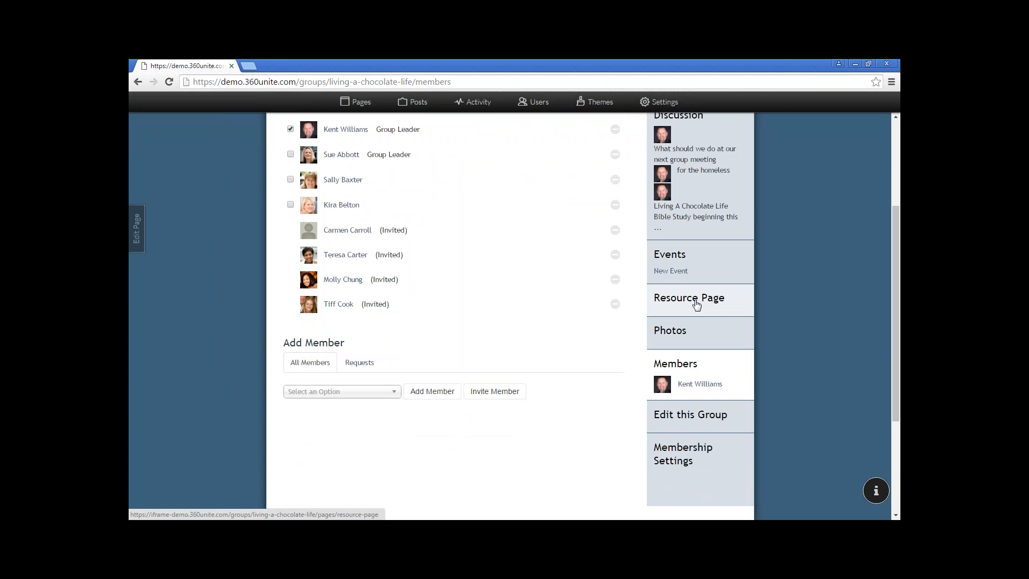
Edit the Resource Page text block to add and select the line 'Documents 1'
click(696, 303)
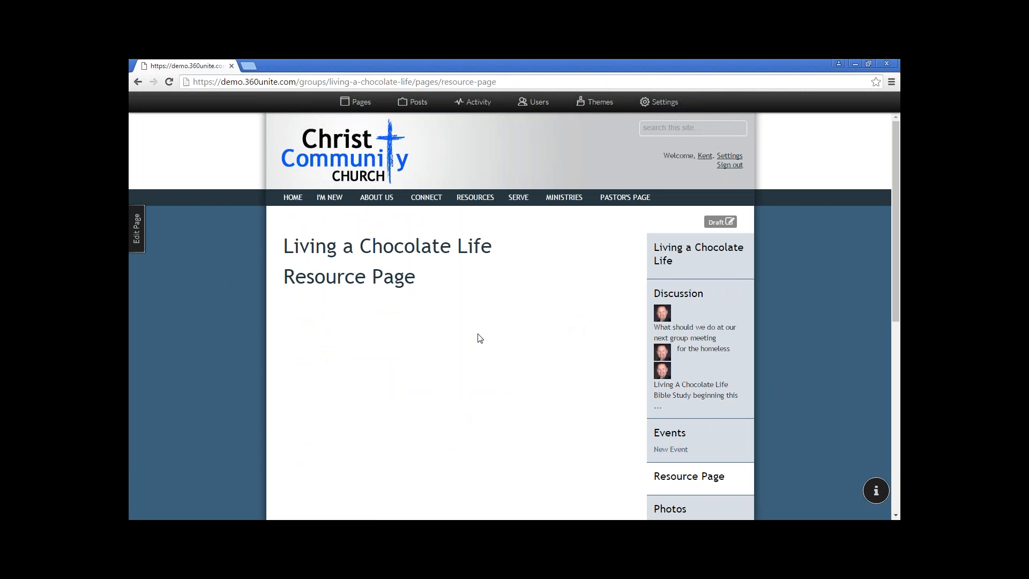
click(137, 228)
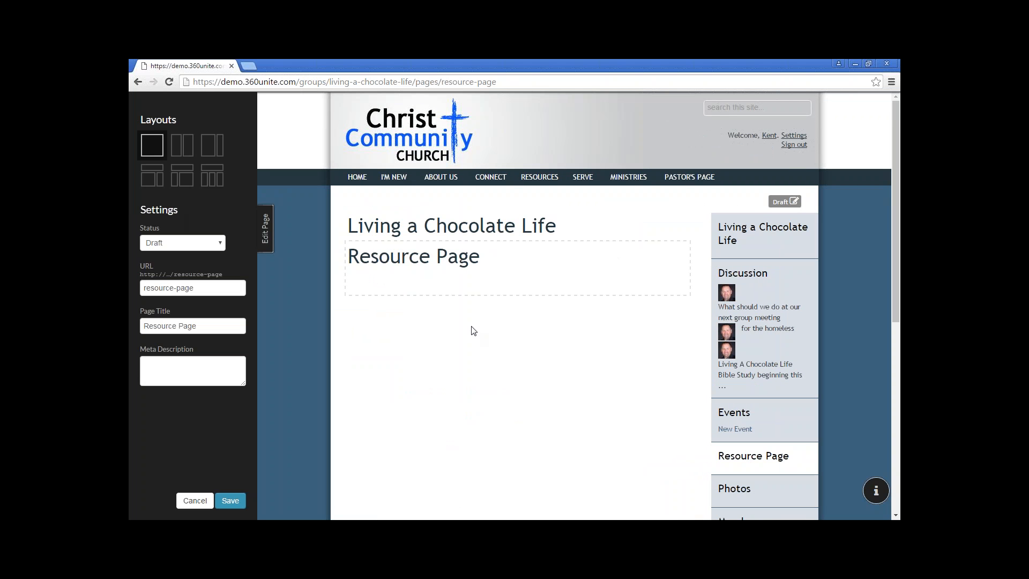
click(496, 261)
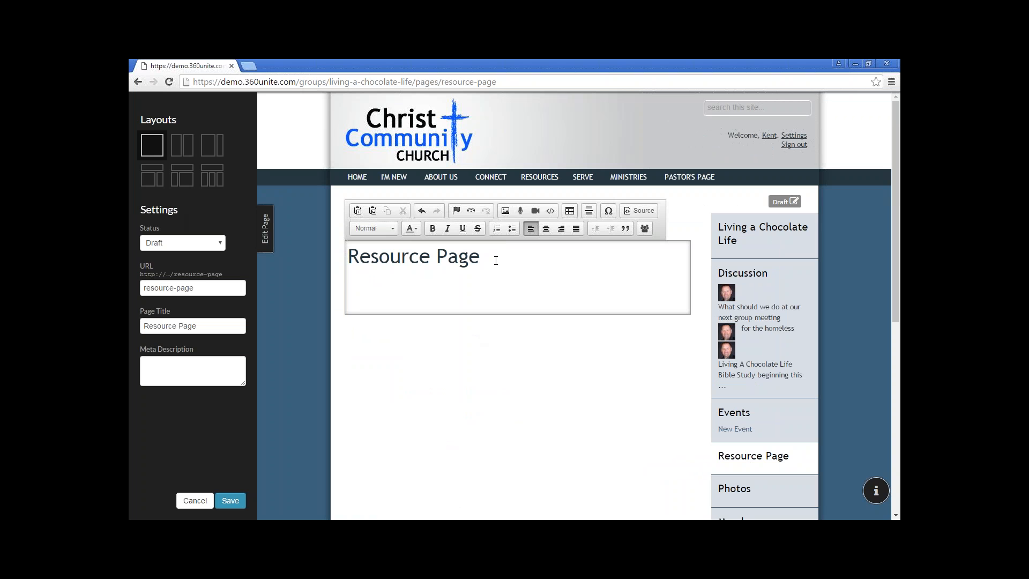
text(Documents 1)
drag(399, 283, 349, 284)
Link 'Documents 1' to a downloadable file, uploading 370275pdf from the Assets folder
click(471, 212)
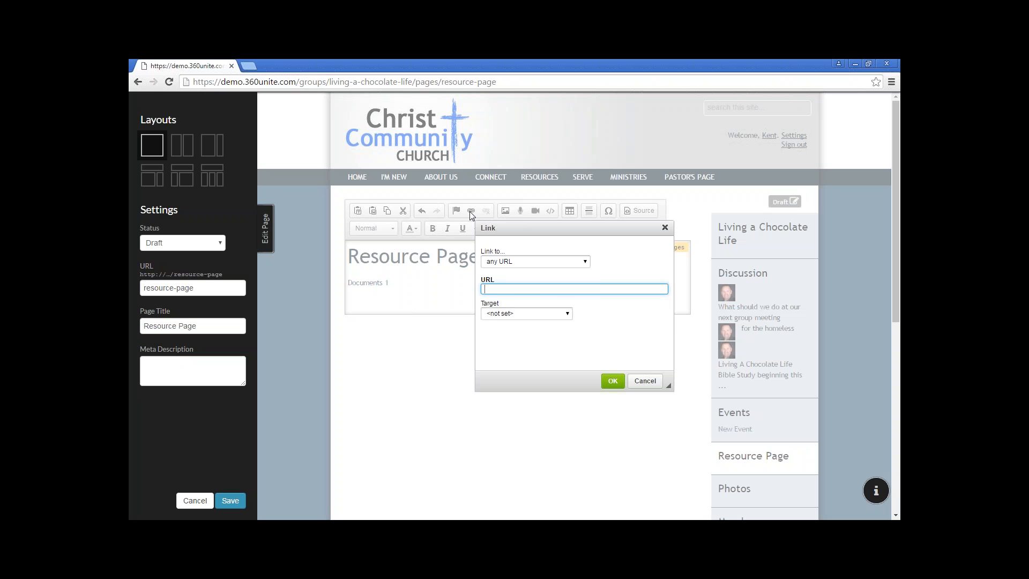
click(530, 264)
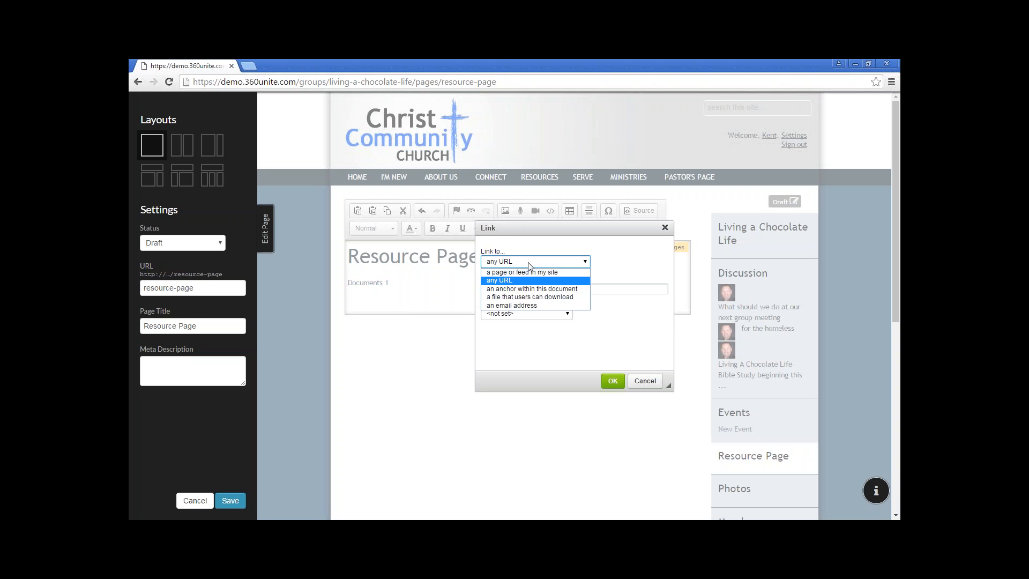
click(550, 297)
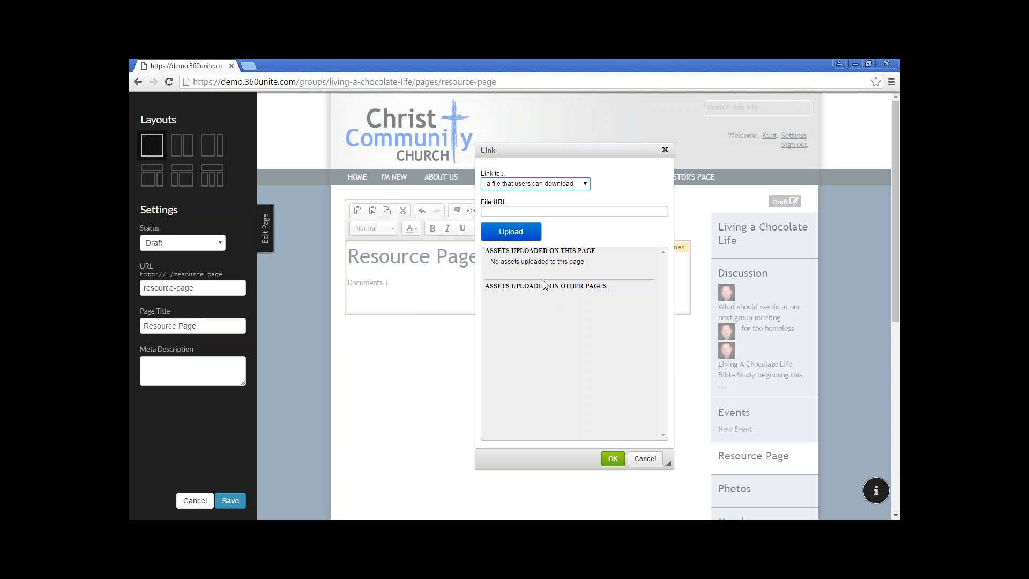
click(520, 236)
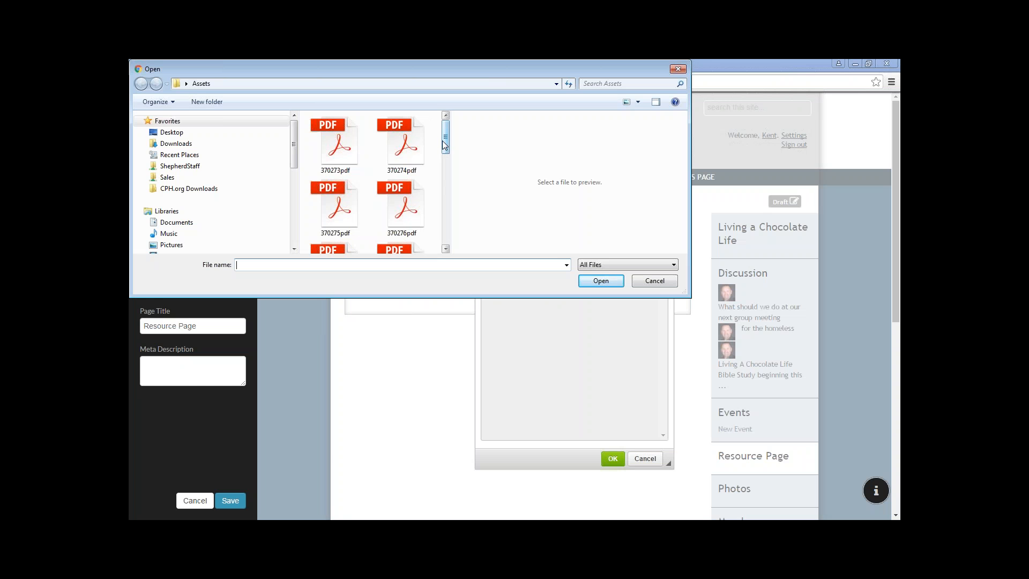
drag(684, 293, 699, 447)
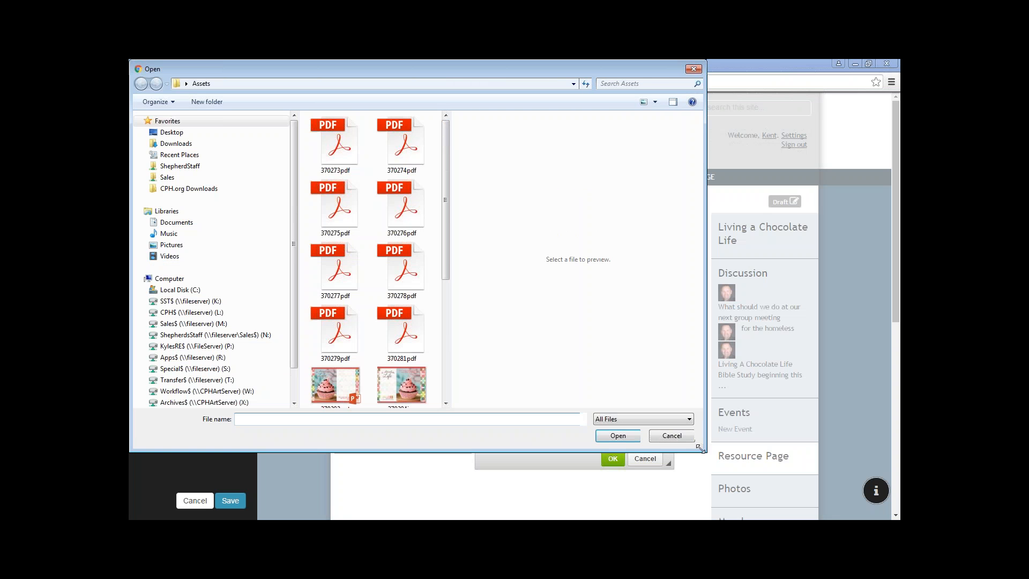
click(341, 143)
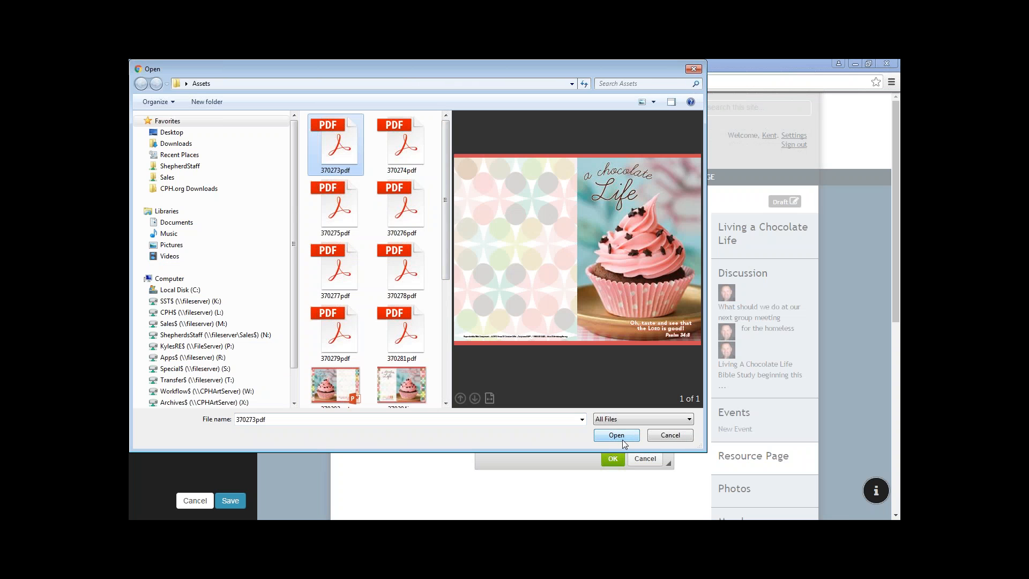
click(391, 147)
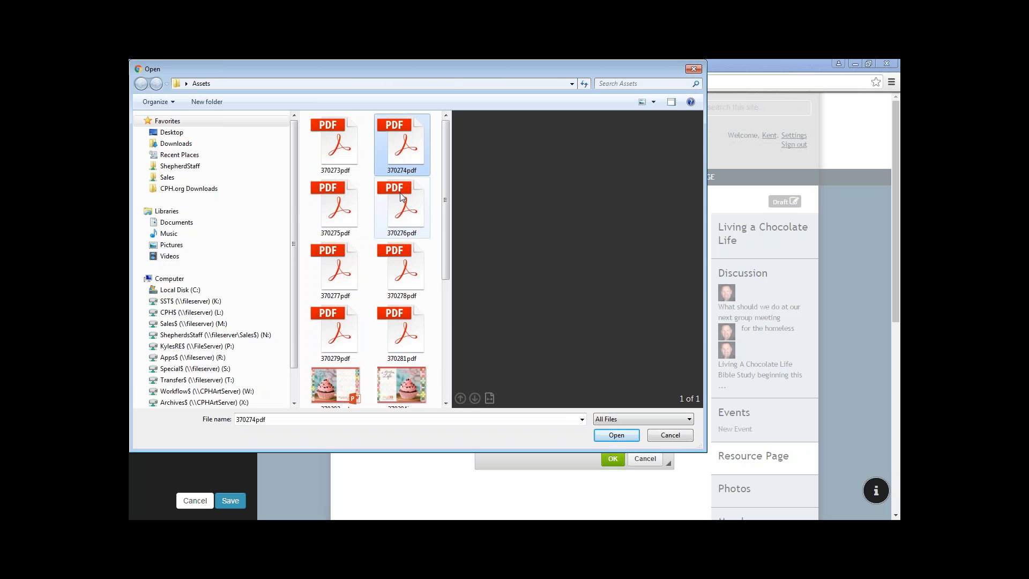
click(336, 205)
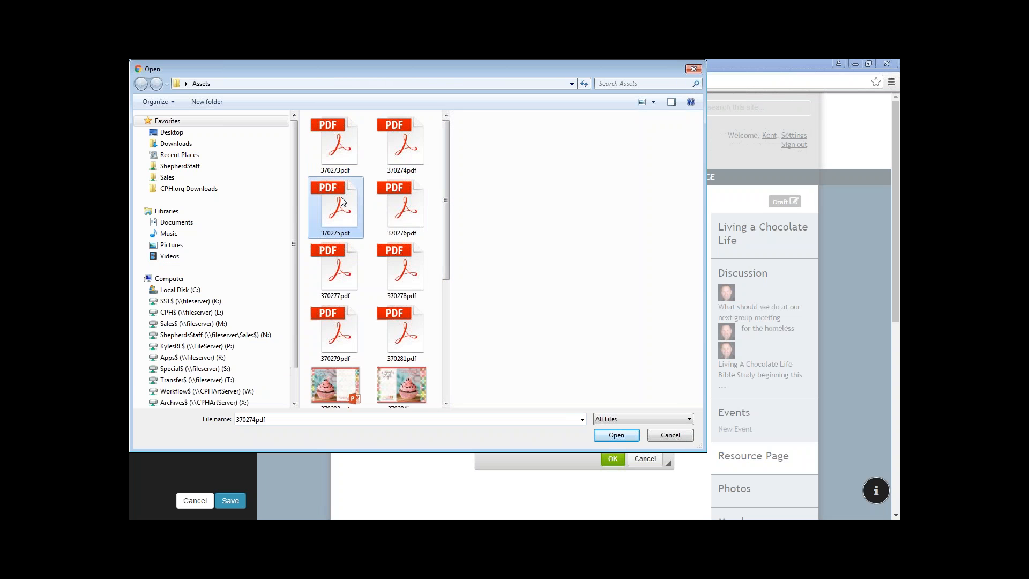
click(623, 438)
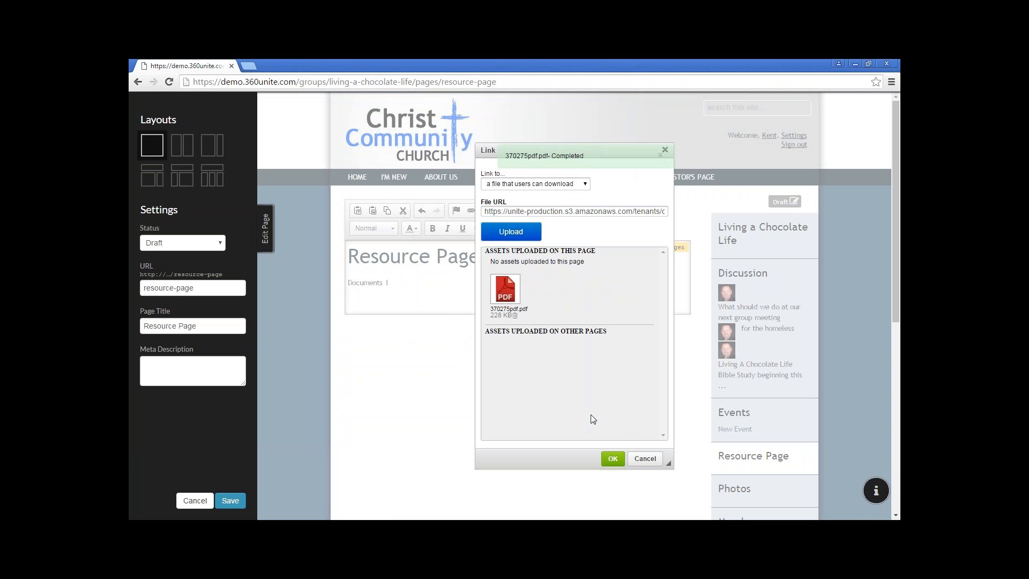
click(613, 459)
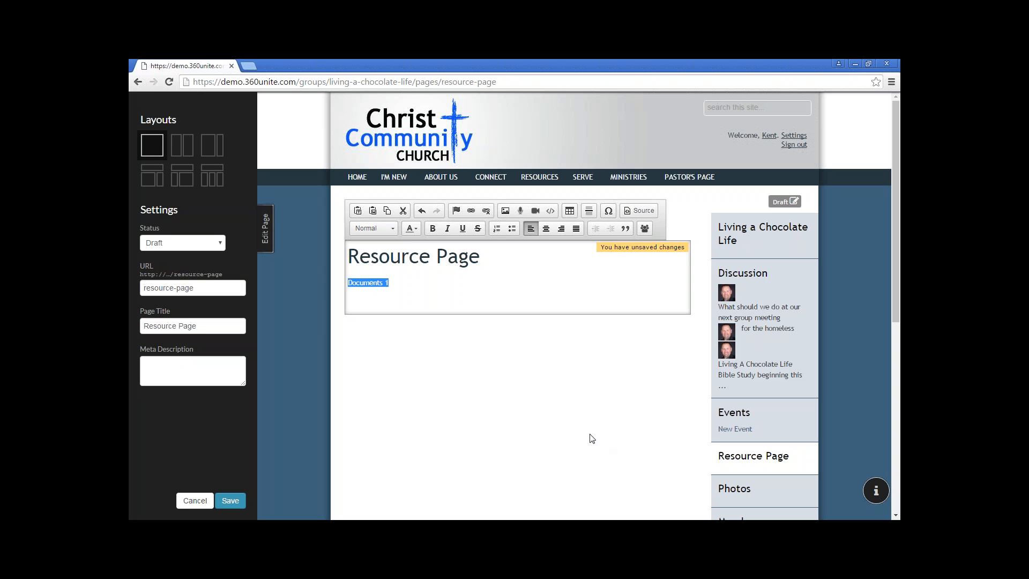
Save the Resource Page, dismiss the Saved! banner, and close the Edit Page panel
click(237, 504)
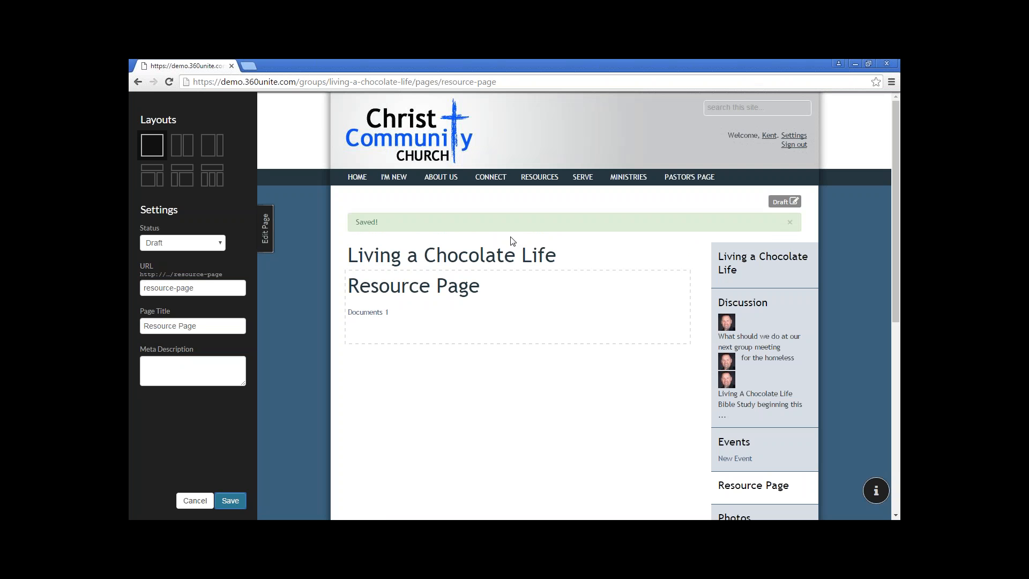
click(790, 222)
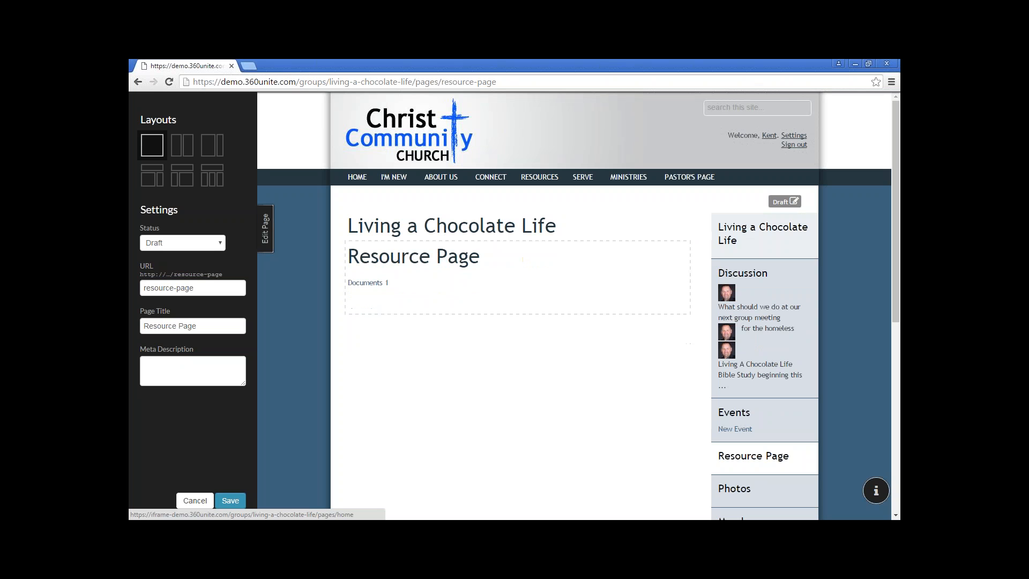
click(267, 228)
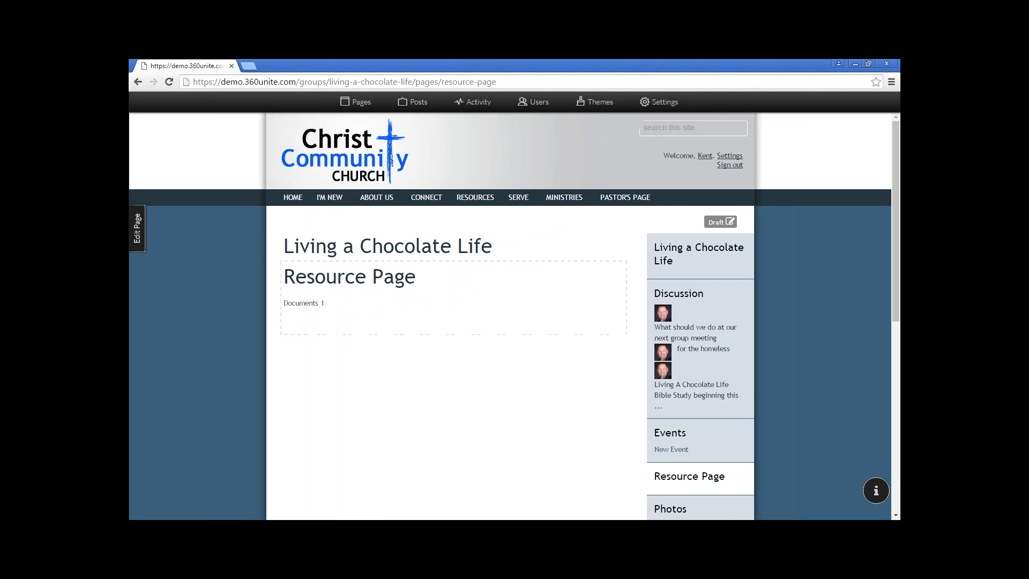
click(309, 304)
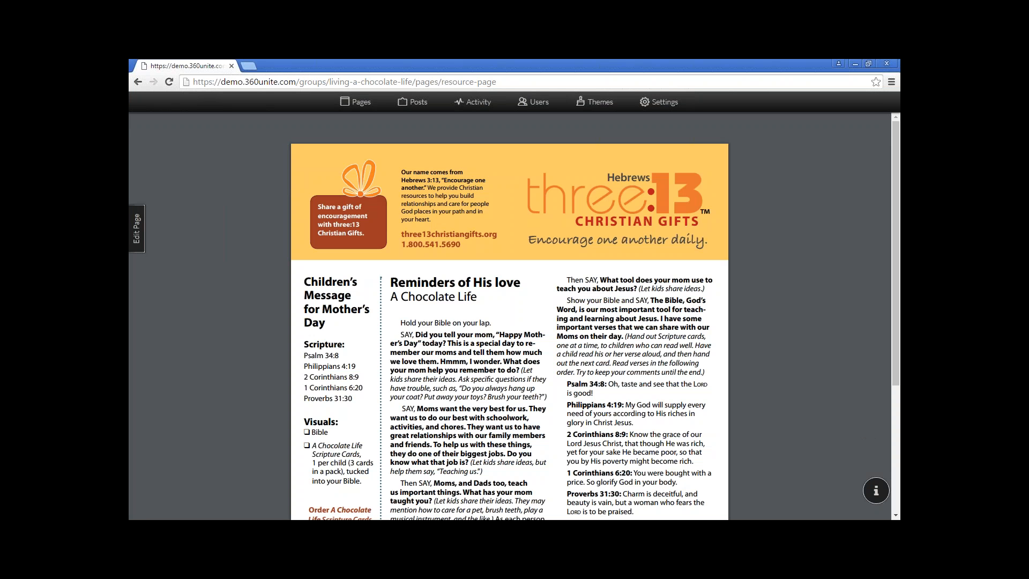
click(137, 82)
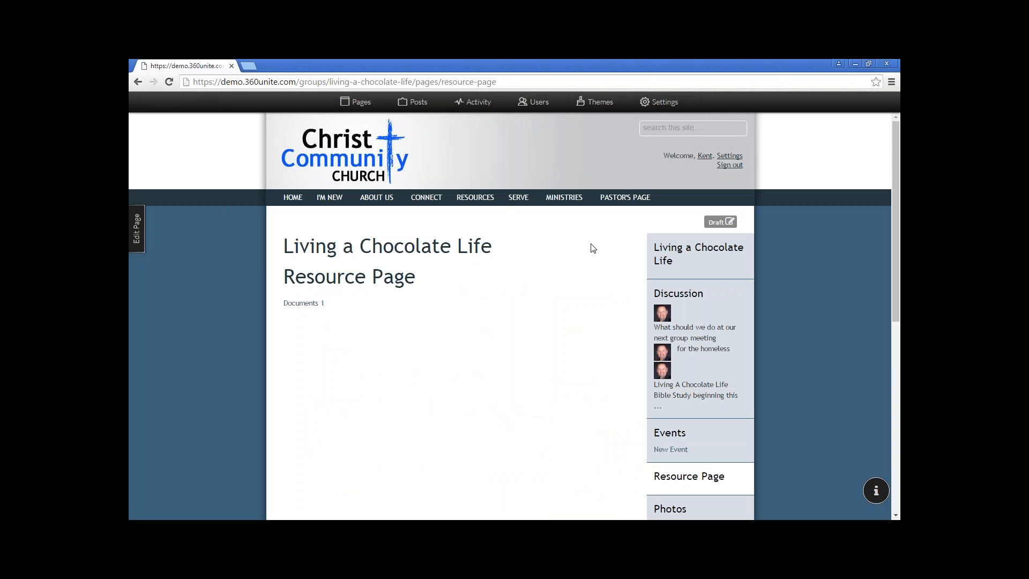
scroll(595, 244, down, 1)
scroll(598, 247, down, 1)
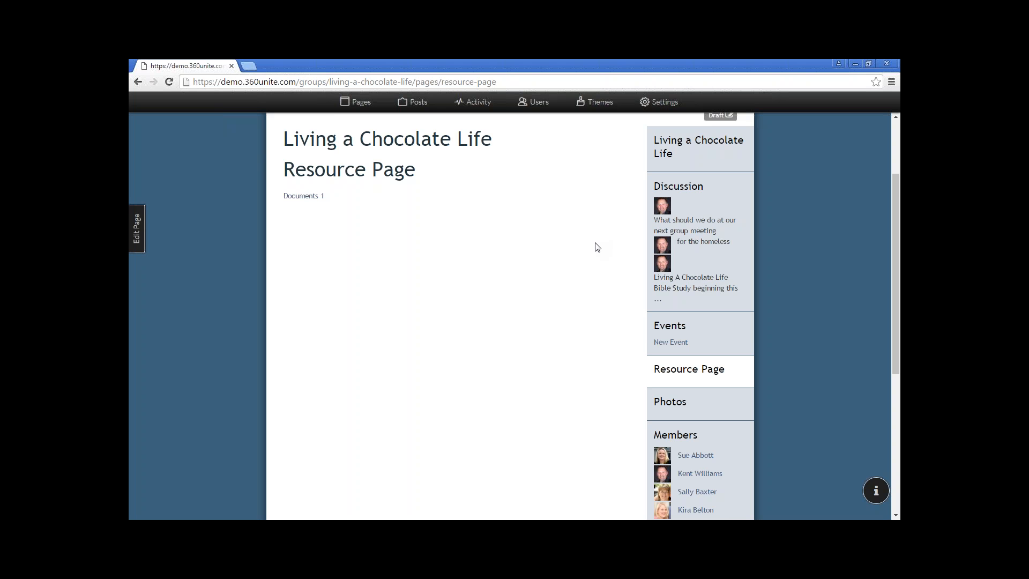
scroll(597, 247, down, 1)
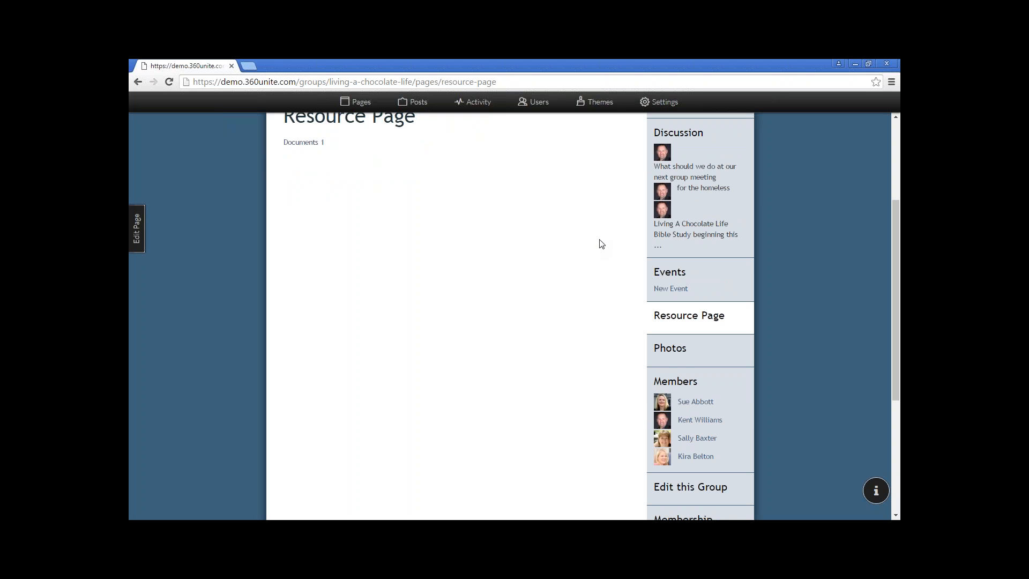
Go to the group's Events calendar and start a New Event
click(671, 274)
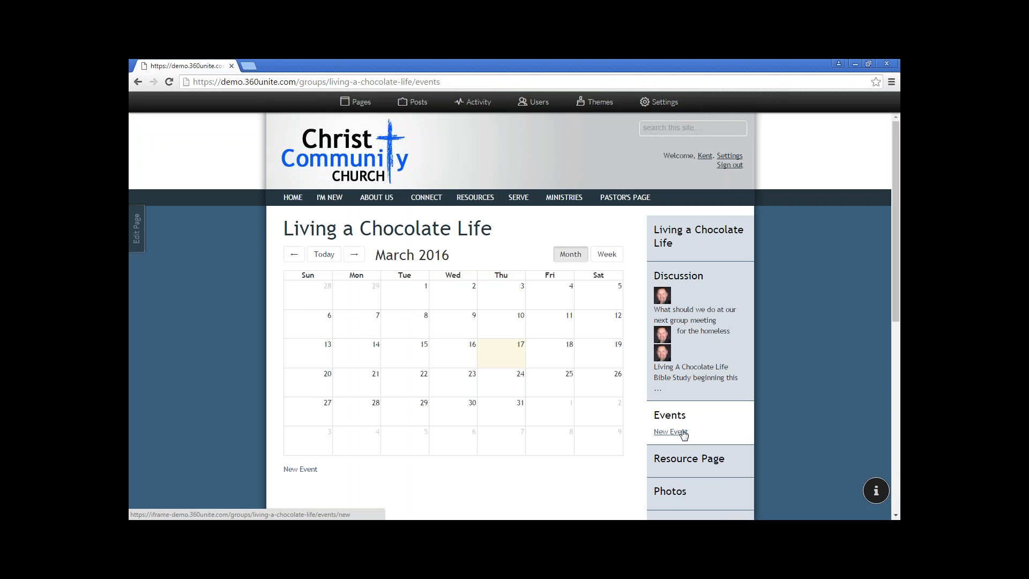
click(498, 387)
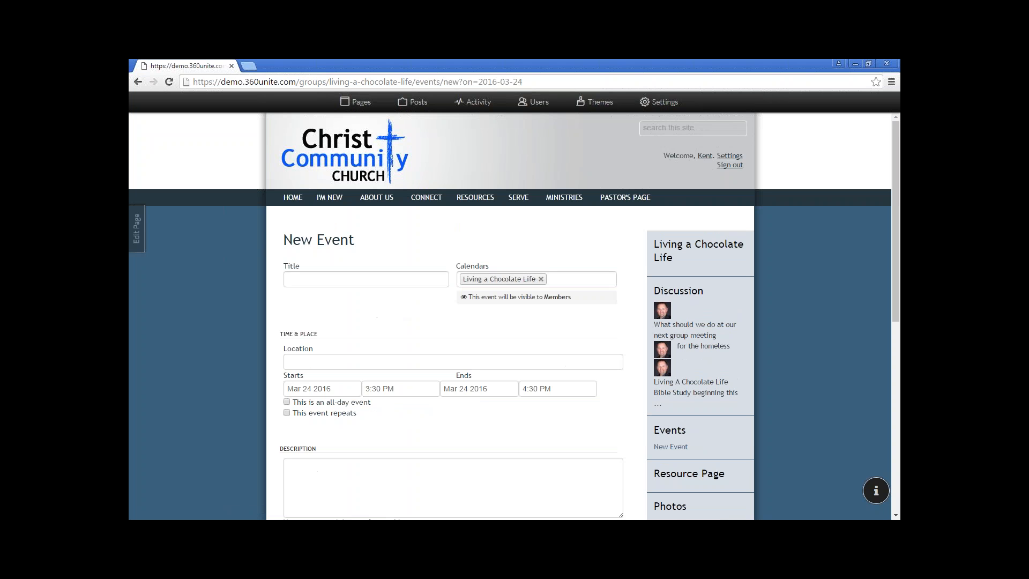
Title the event 'Living a Chocolate Life Bible Study' with location 'Meeting Room A'
click(325, 279)
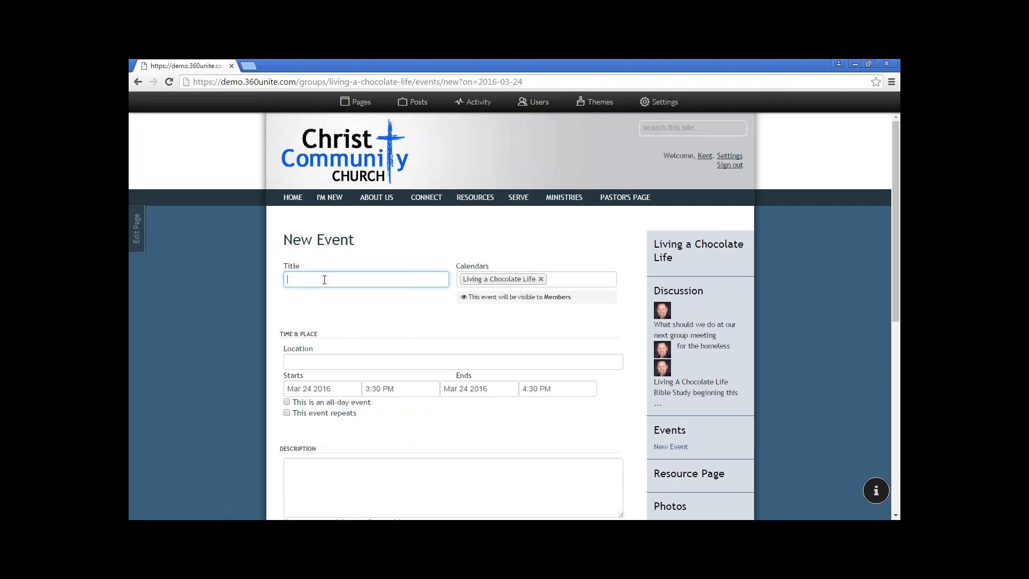
text(A Chocolate Life Bible Study)
drag(295, 277, 283, 278)
text(Living a)
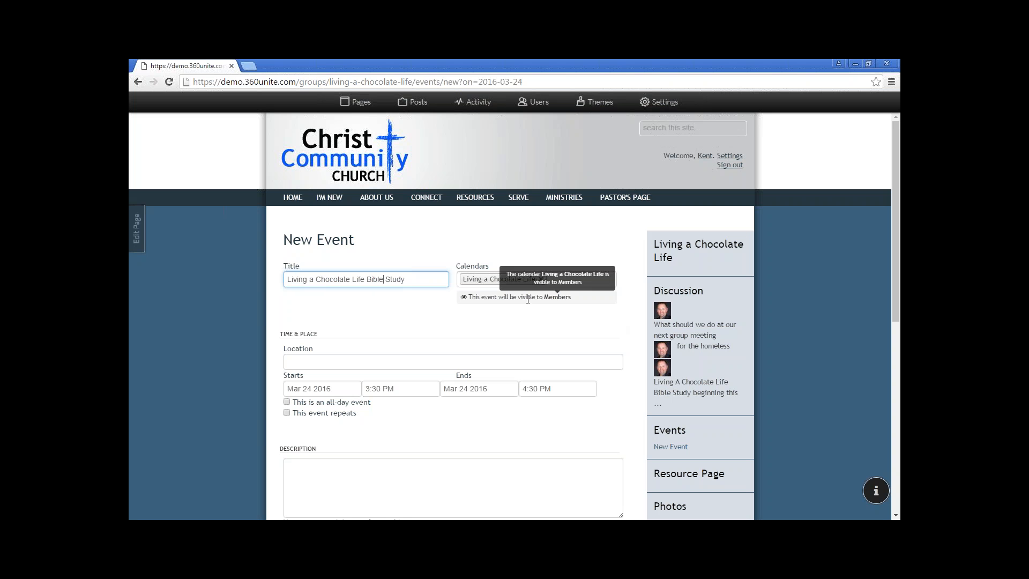
mouse_move(555, 298)
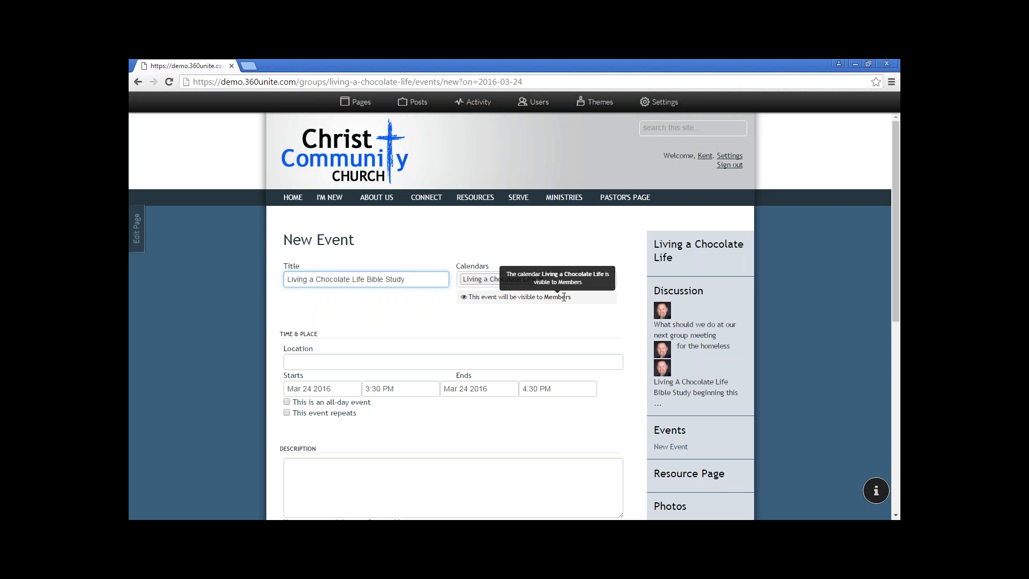
click(354, 362)
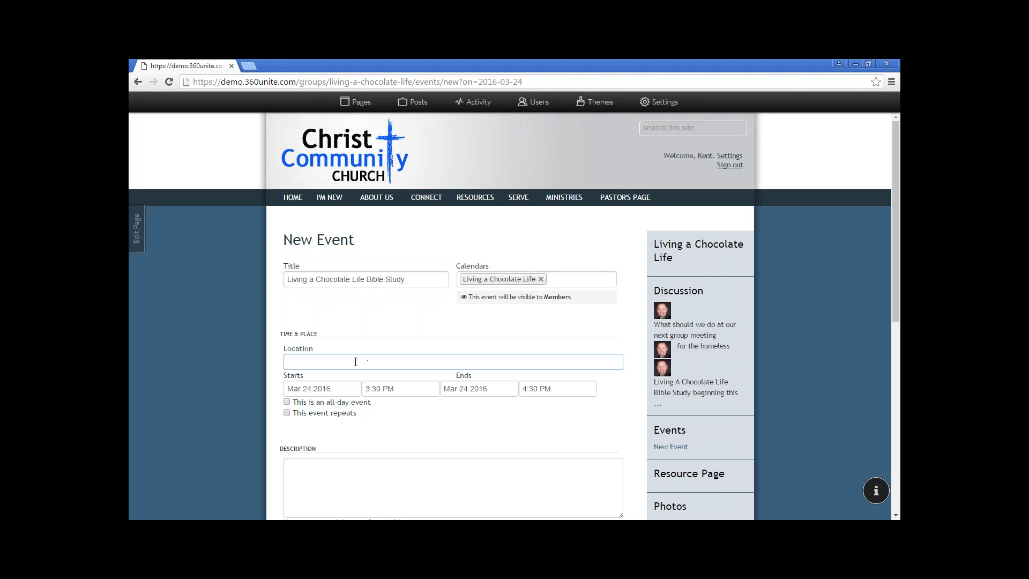
text(Meeting Room Q)
key(BackSpace)
text(A)
Set the event to start at 6:30 PM and to repeat
click(366, 390)
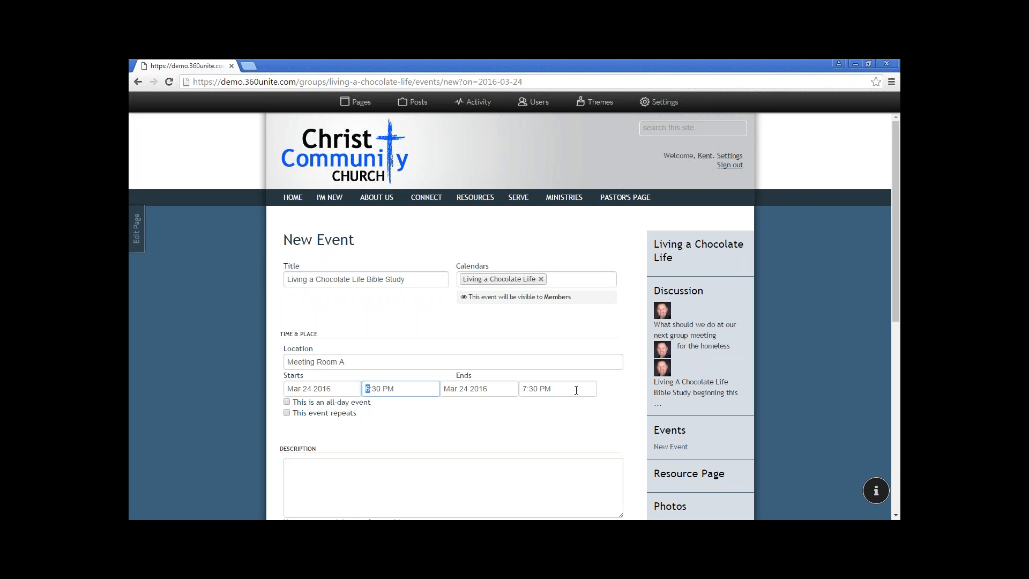
click(286, 402)
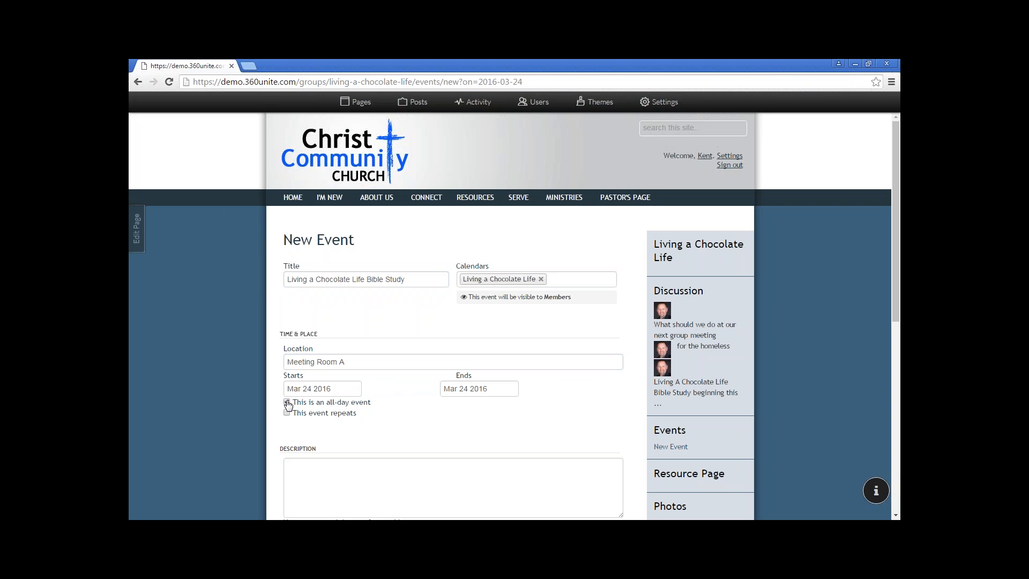
click(286, 401)
click(287, 412)
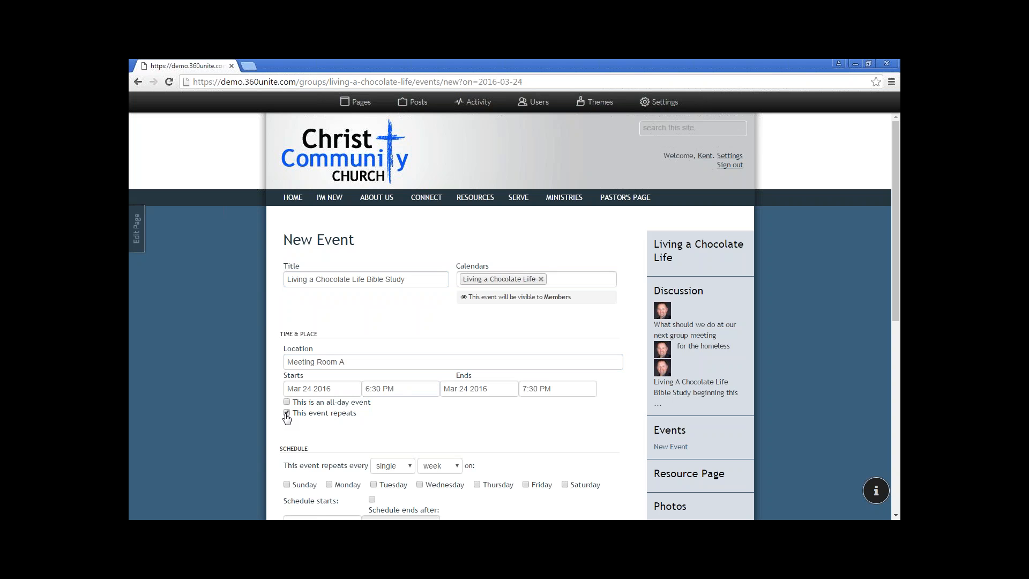
Make the weekly schedule end on April 14, 2016
scroll(289, 417, down, 2)
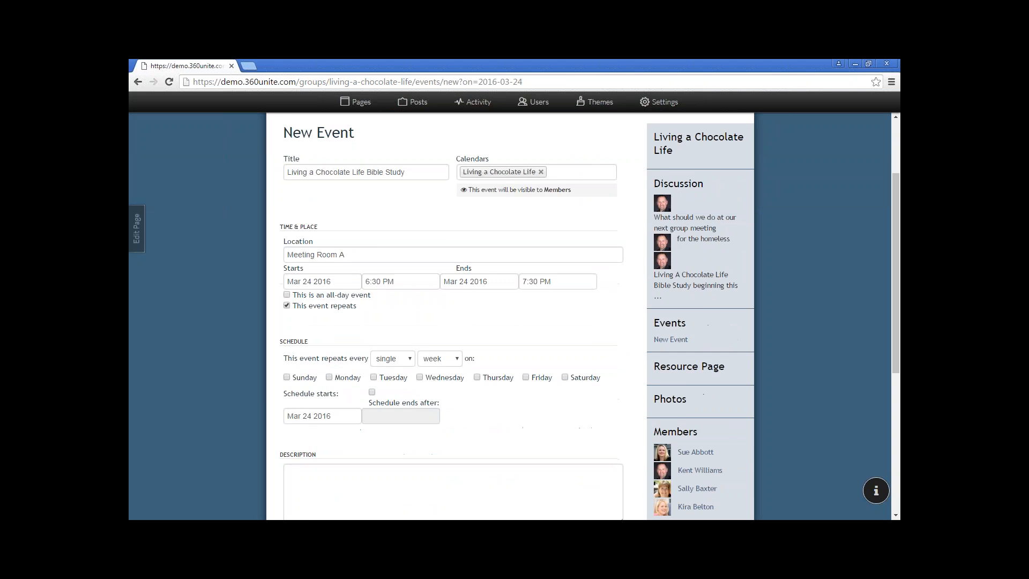
scroll(343, 387, down, 1)
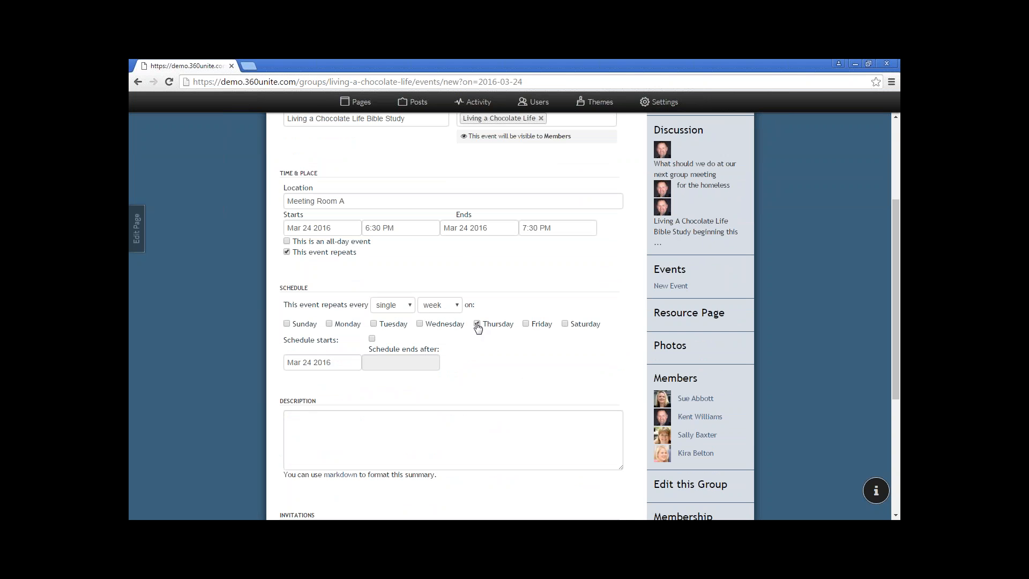
click(373, 339)
click(389, 363)
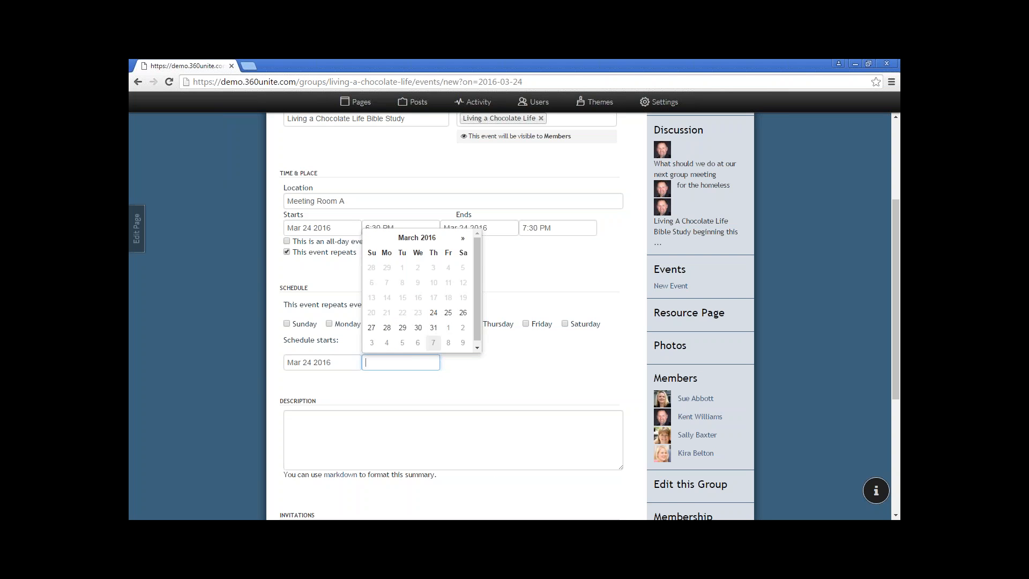
click(462, 239)
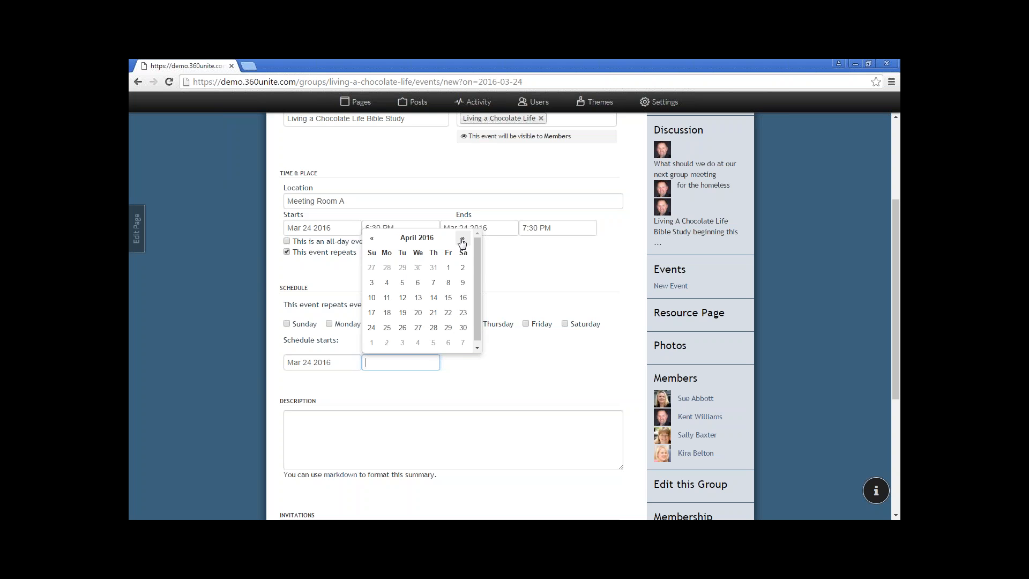
click(433, 298)
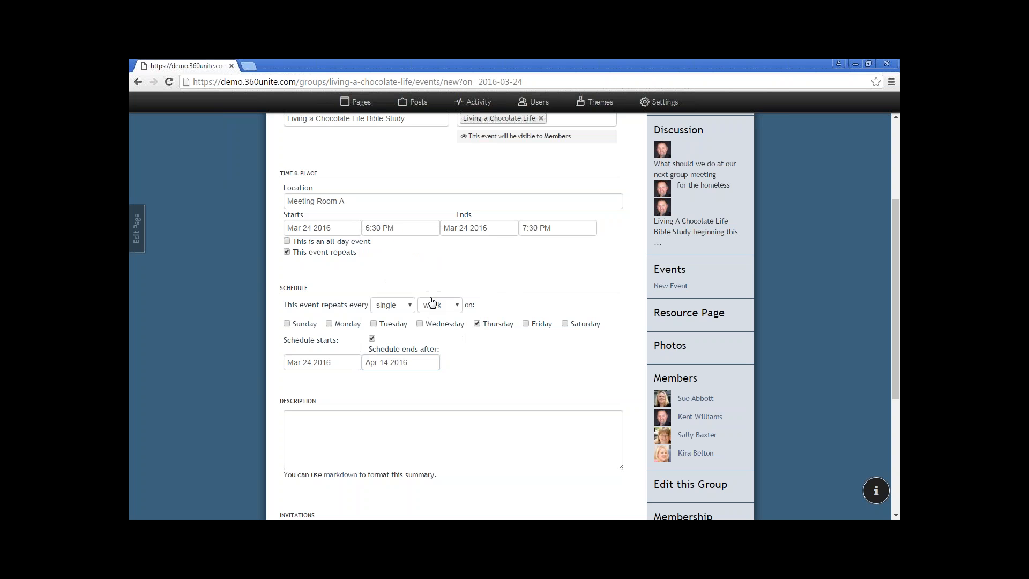
Enter 'This is a Description' as the event description
click(349, 422)
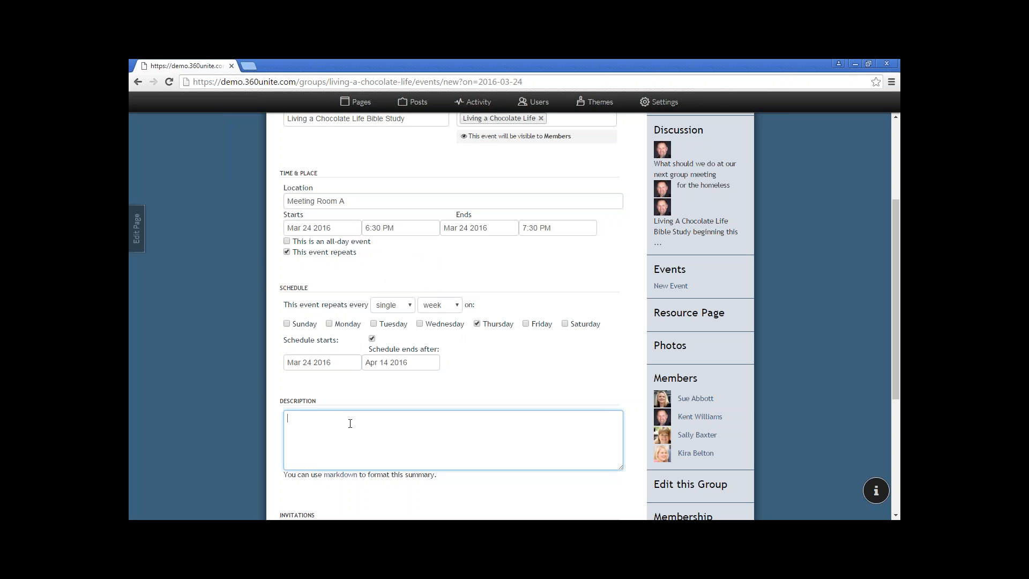
text(This is a Description)
scroll(375, 421, down, 1)
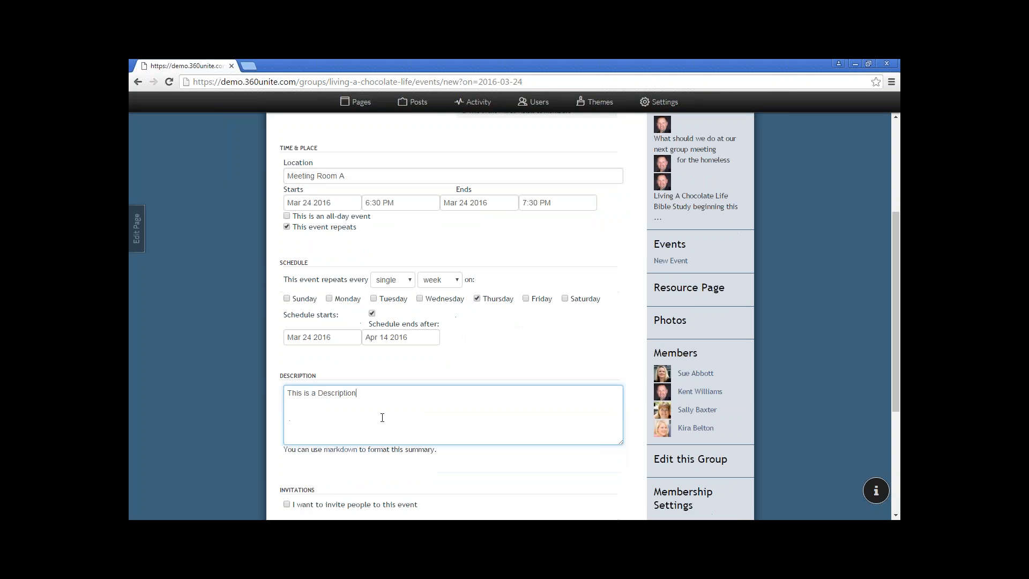
scroll(382, 418, down, 4)
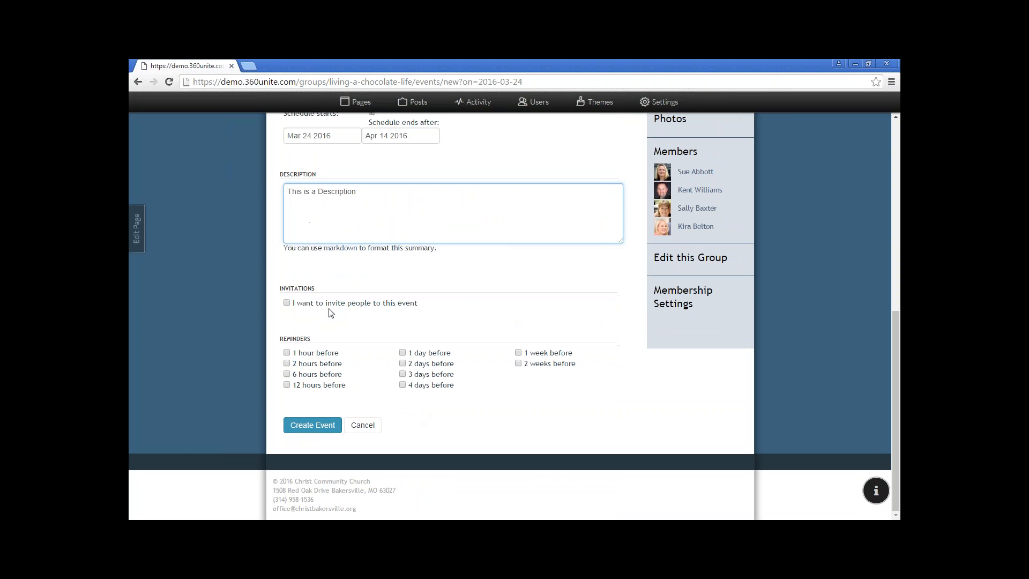
Invite all four group members to the event
click(287, 302)
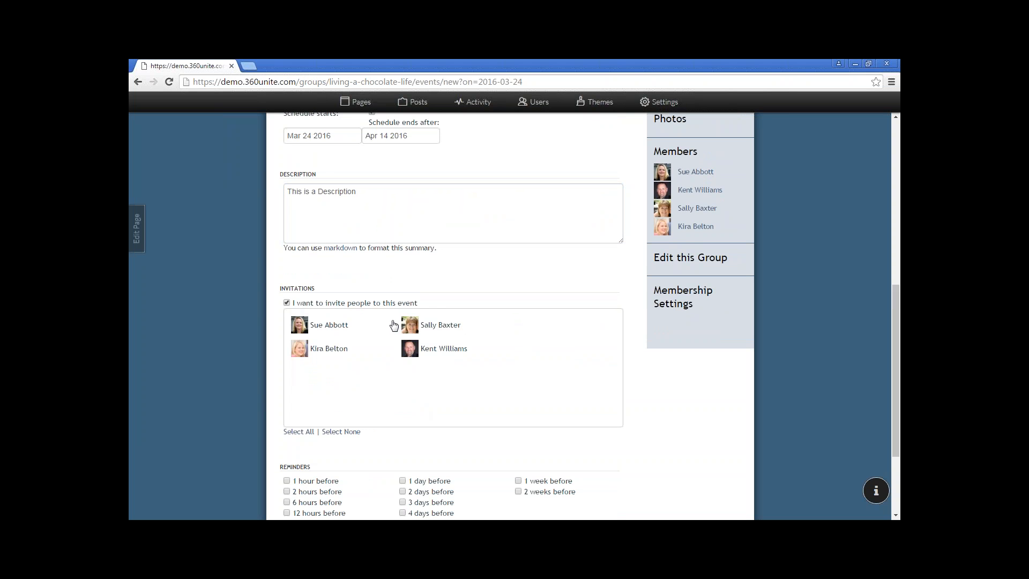
click(336, 328)
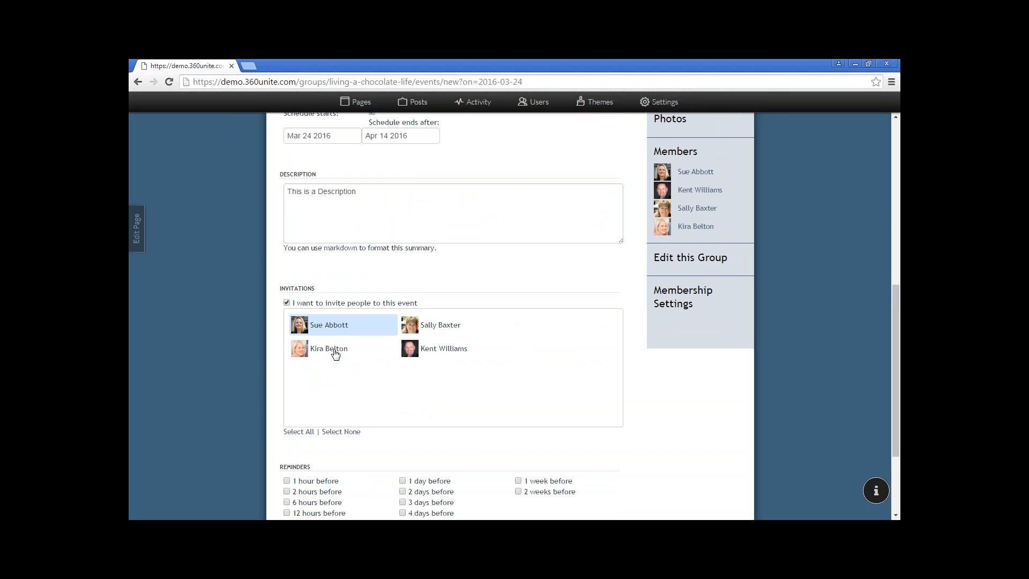
click(335, 351)
drag(431, 327, 431, 354)
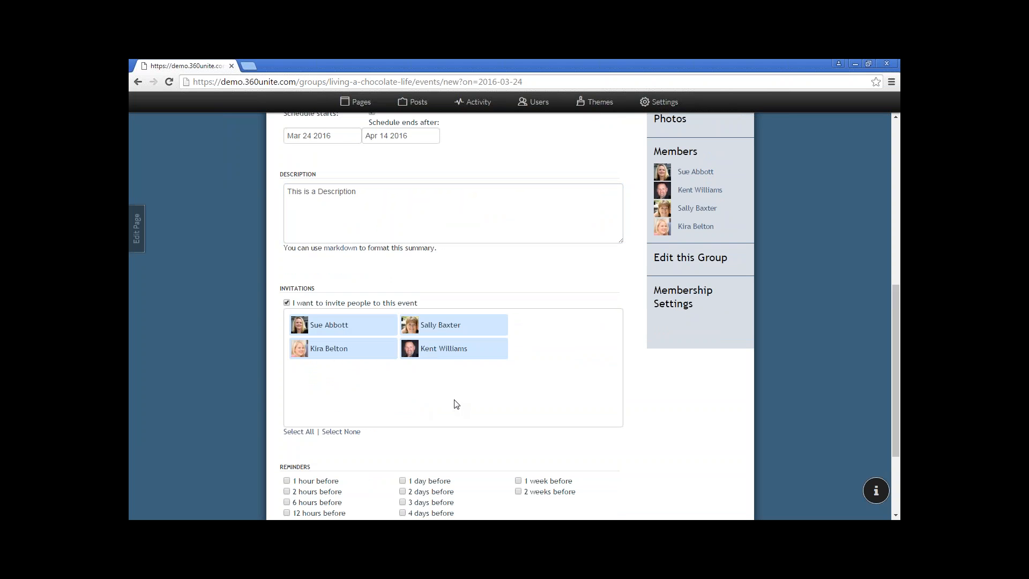
Add a 1-day-before reminder and create the recurring event
scroll(456, 403, down, 2)
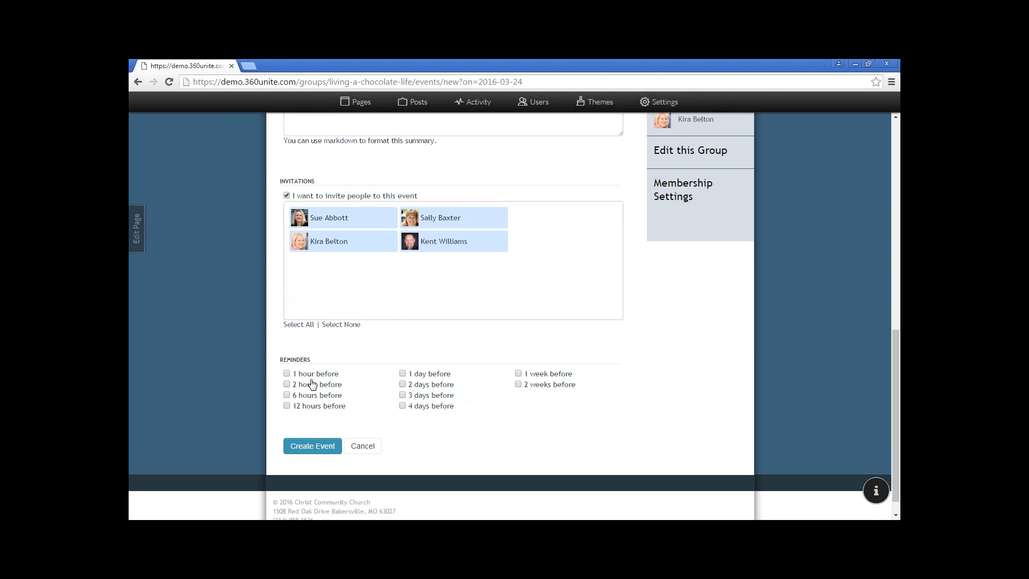
click(403, 374)
click(403, 374)
click(402, 374)
click(317, 453)
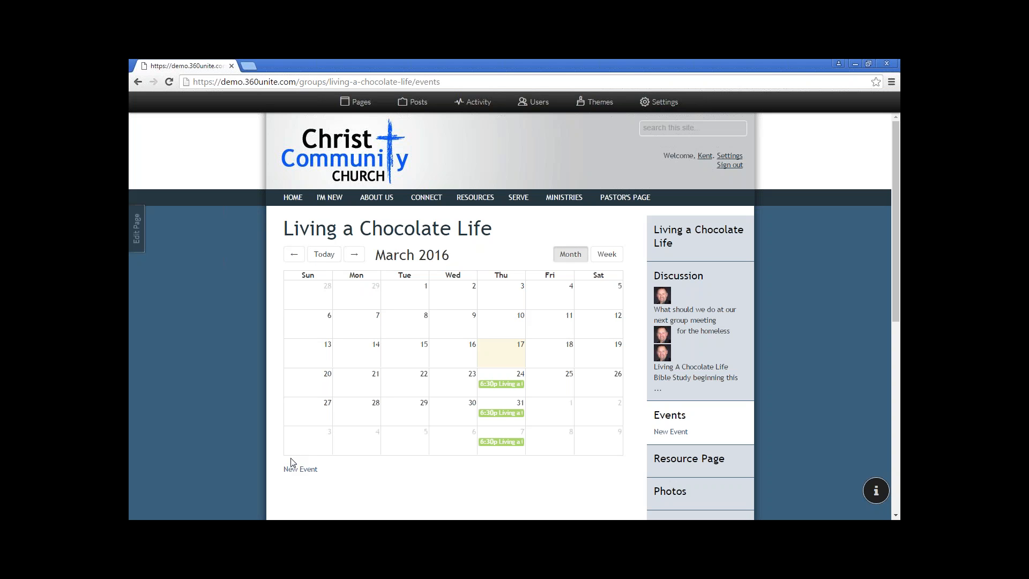
Go to GROUPS under MINISTRIES and browse the groups listed there
mouse_move(561, 200)
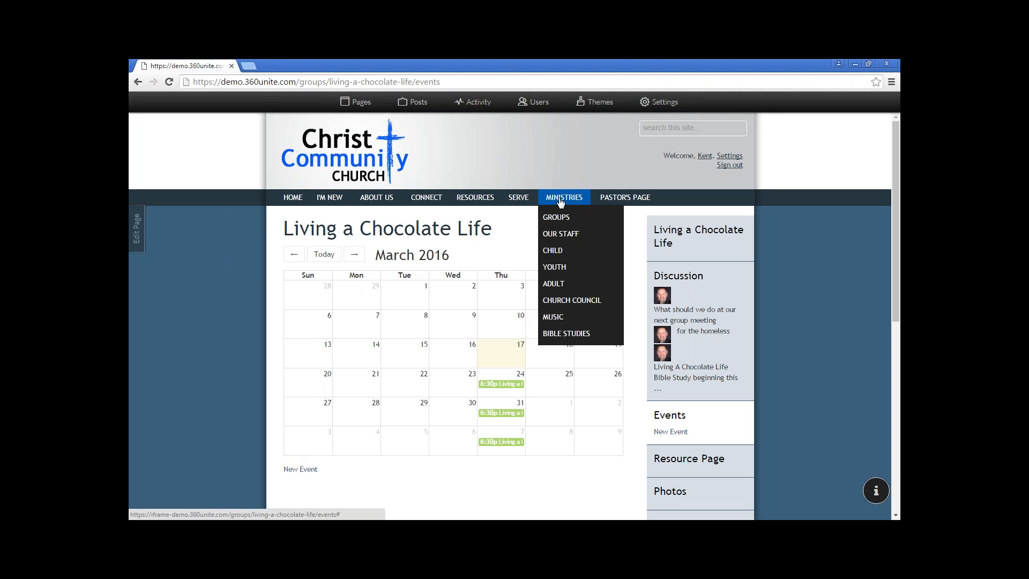
click(563, 220)
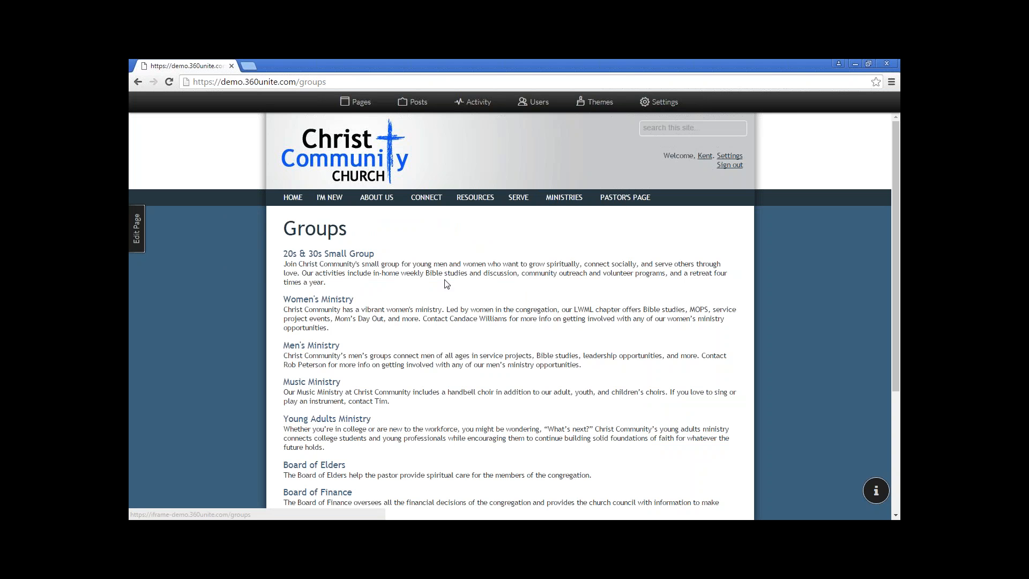
scroll(447, 284, down, 3)
scroll(442, 287, down, 1)
scroll(442, 286, up, 3)
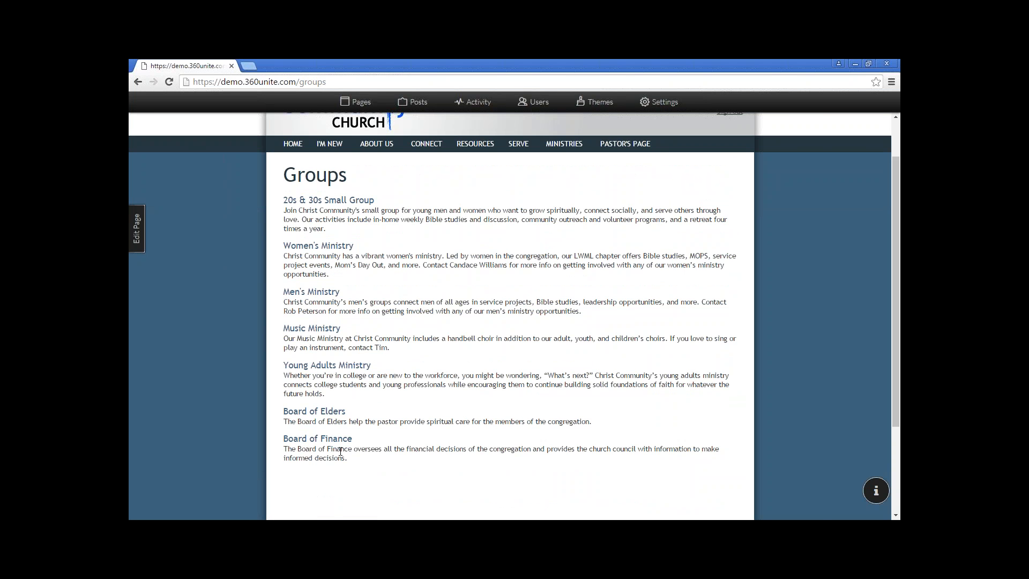
Insert a Medium-size Living a Chocolate Life group listing into the Groups page content and save it
click(138, 236)
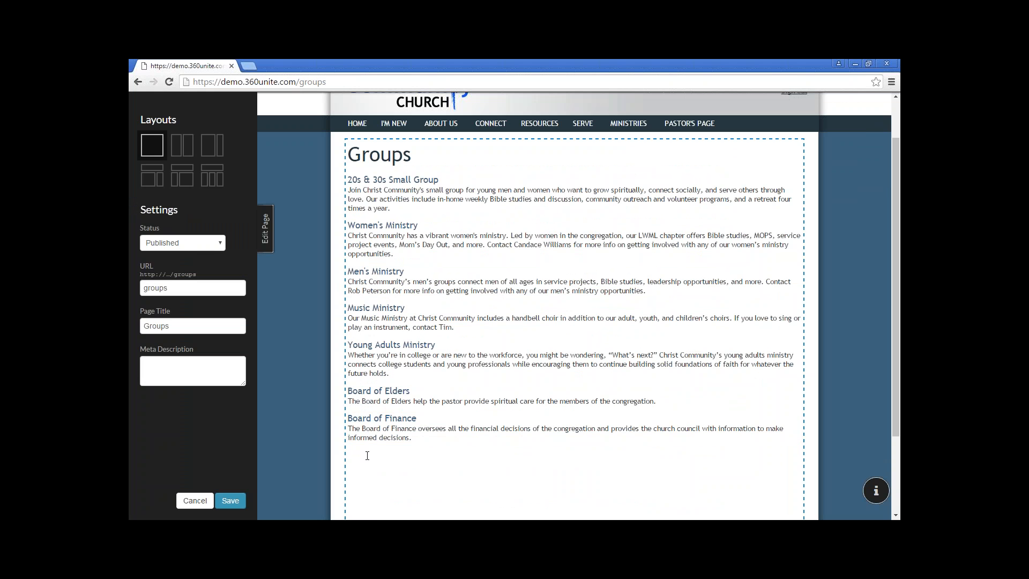
click(367, 455)
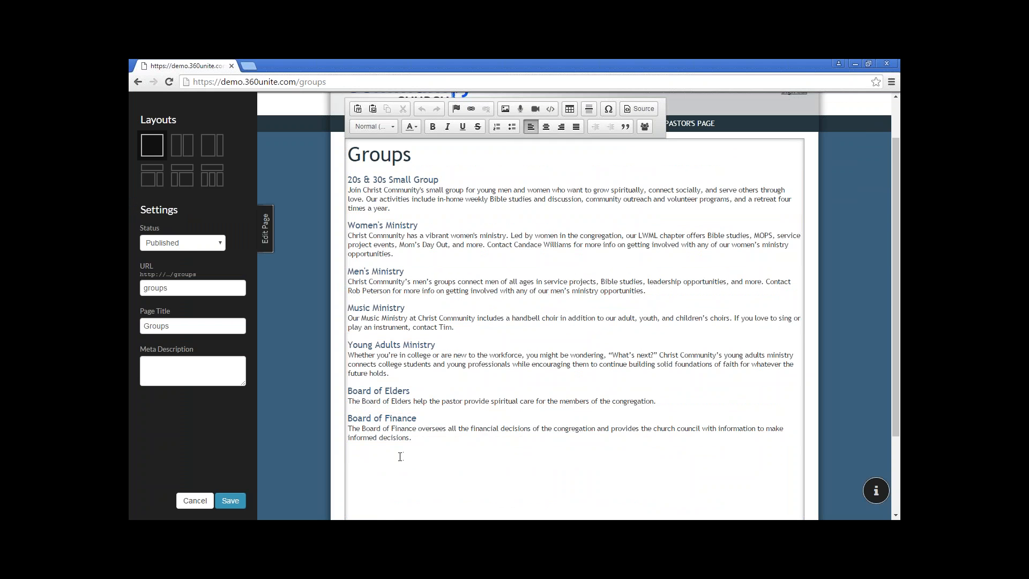
click(645, 127)
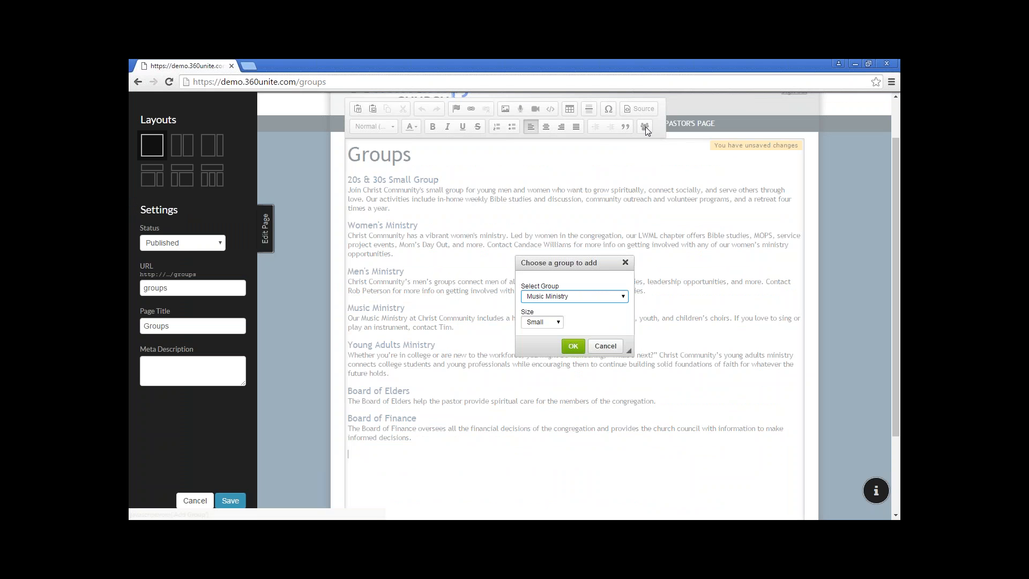
click(615, 297)
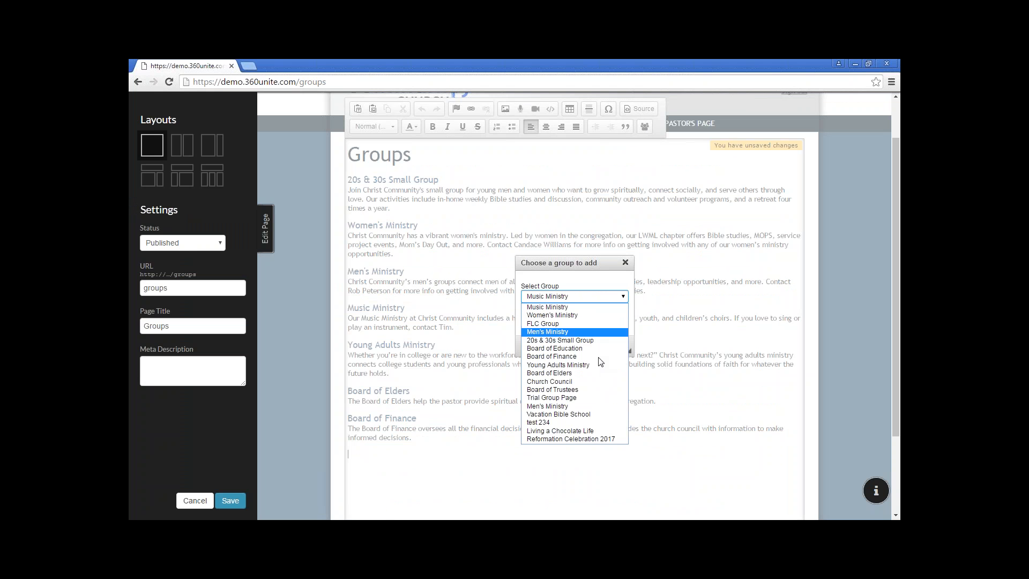
click(603, 433)
click(557, 322)
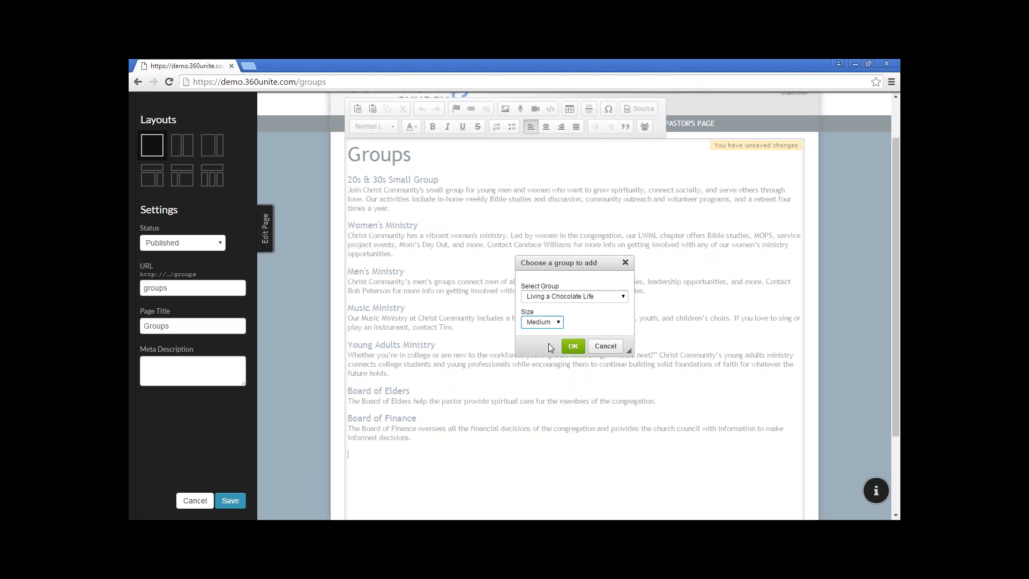
click(573, 346)
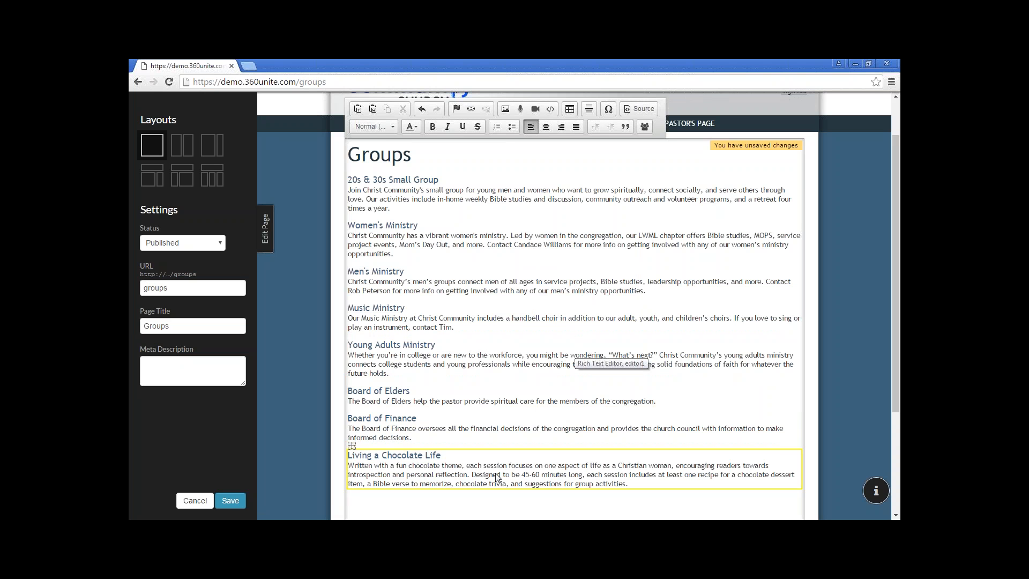
click(227, 501)
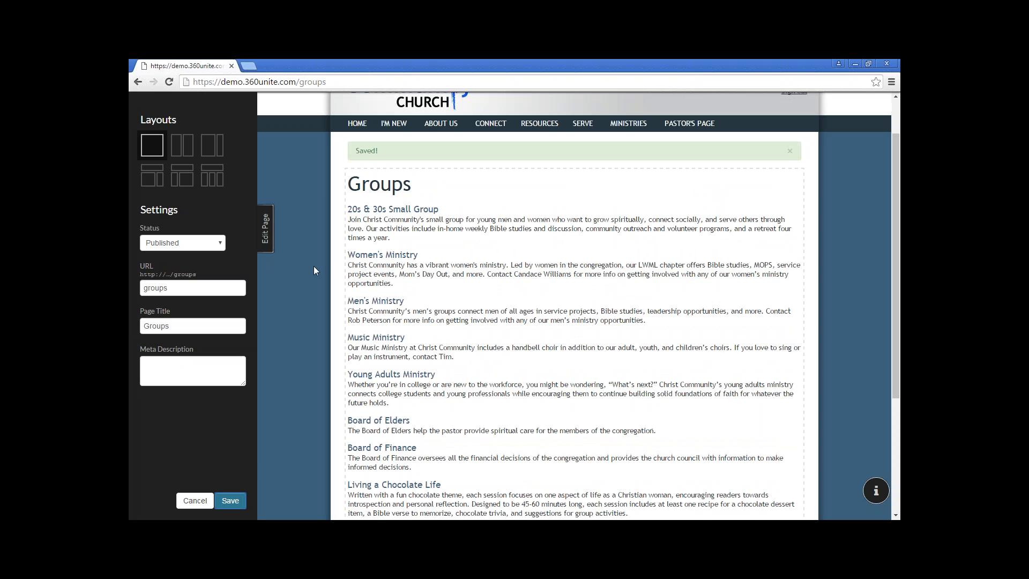
click(265, 227)
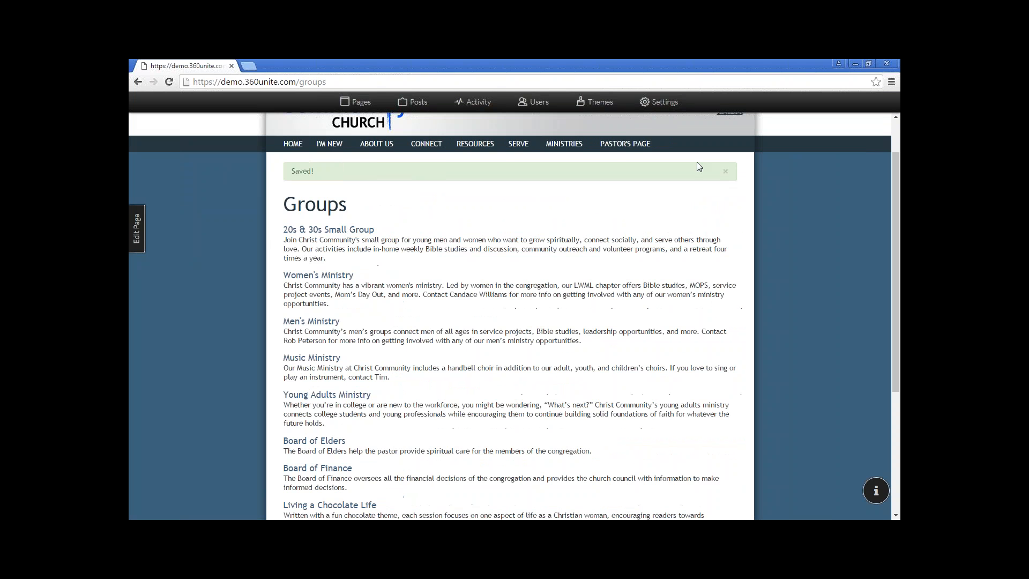
Dismiss the Saved! banner and open the Living a Chocolate Life group page
click(725, 171)
scroll(314, 335, down, 3)
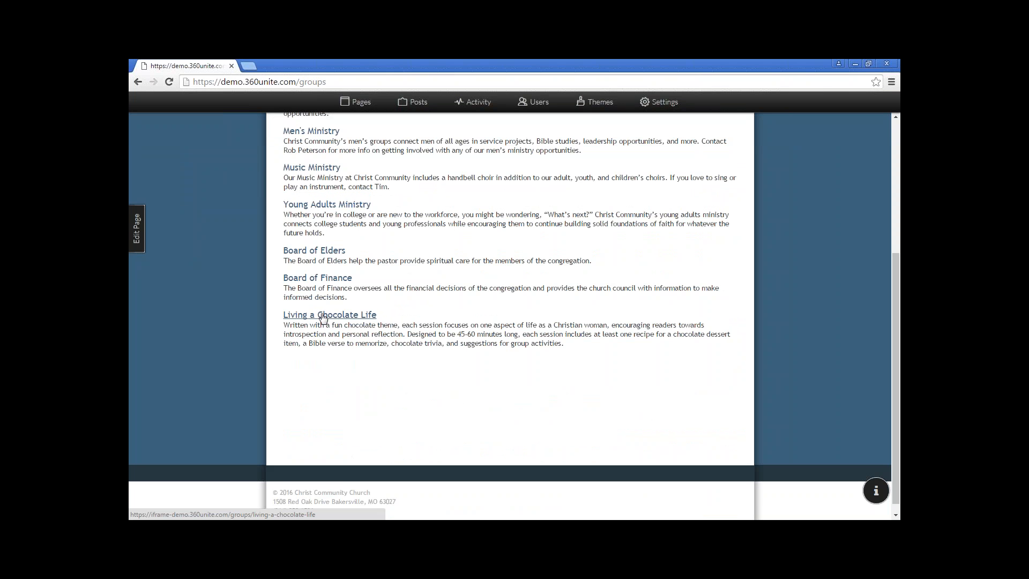
click(323, 316)
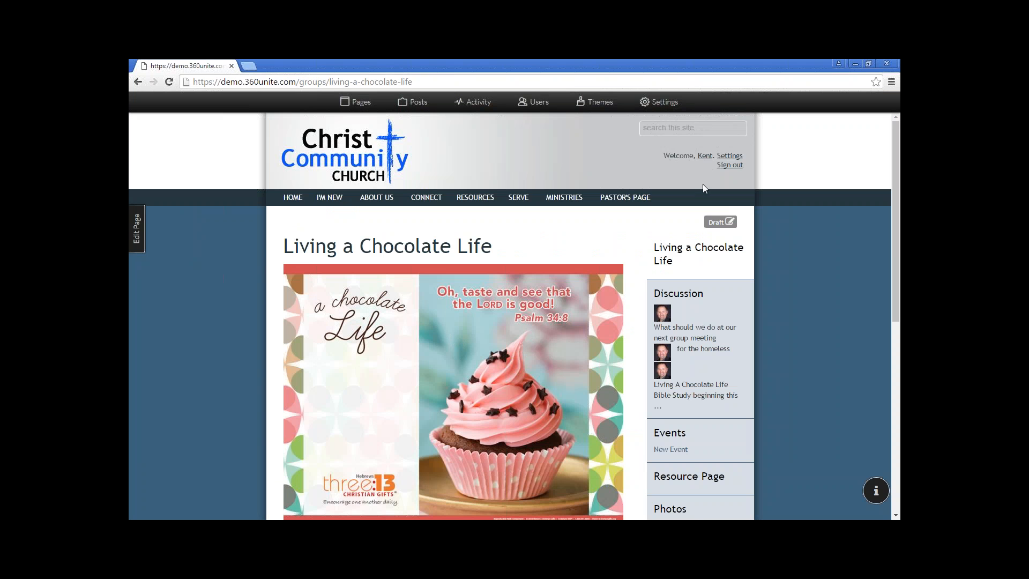
Open the signed-in user's profile and scroll to Living a Chocolate Life in its groups list
click(705, 157)
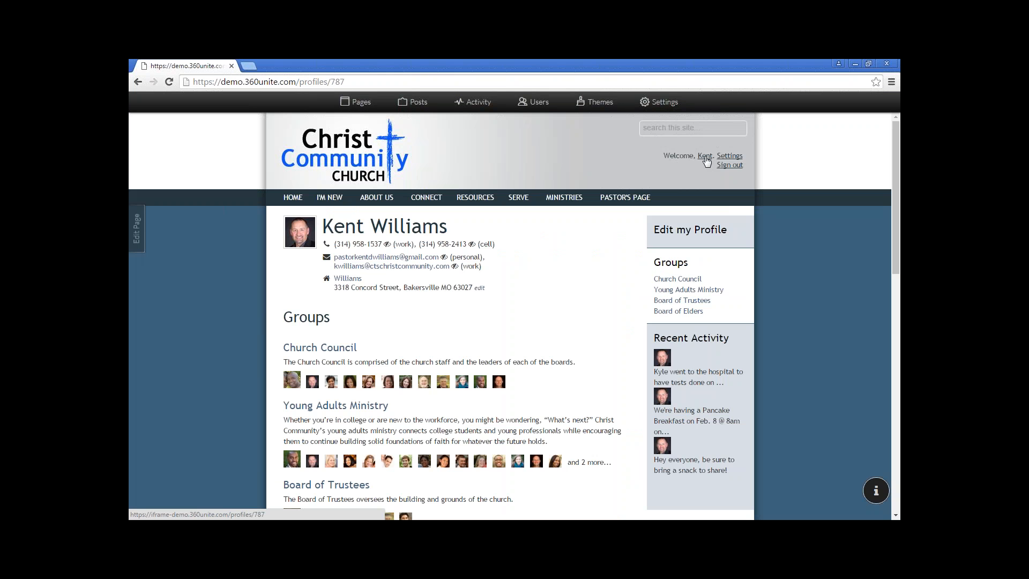
scroll(583, 321, down, 4)
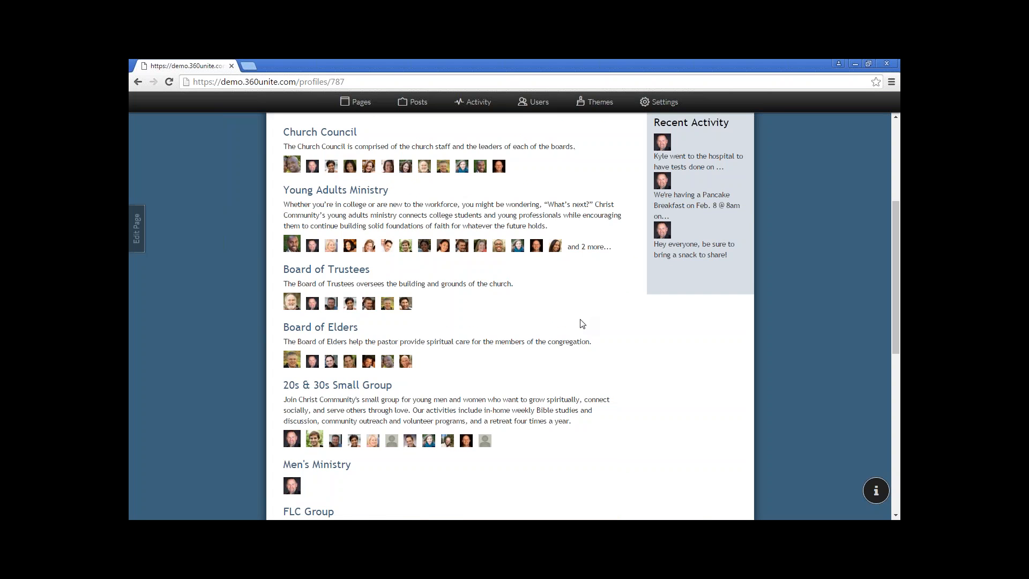
scroll(582, 323, down, 8)
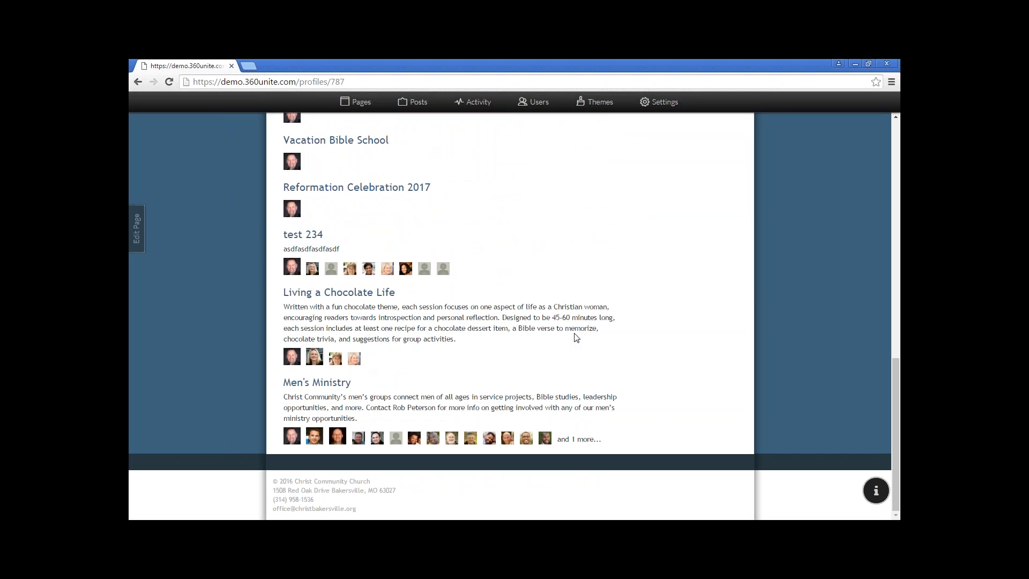
key(alt+Tab)
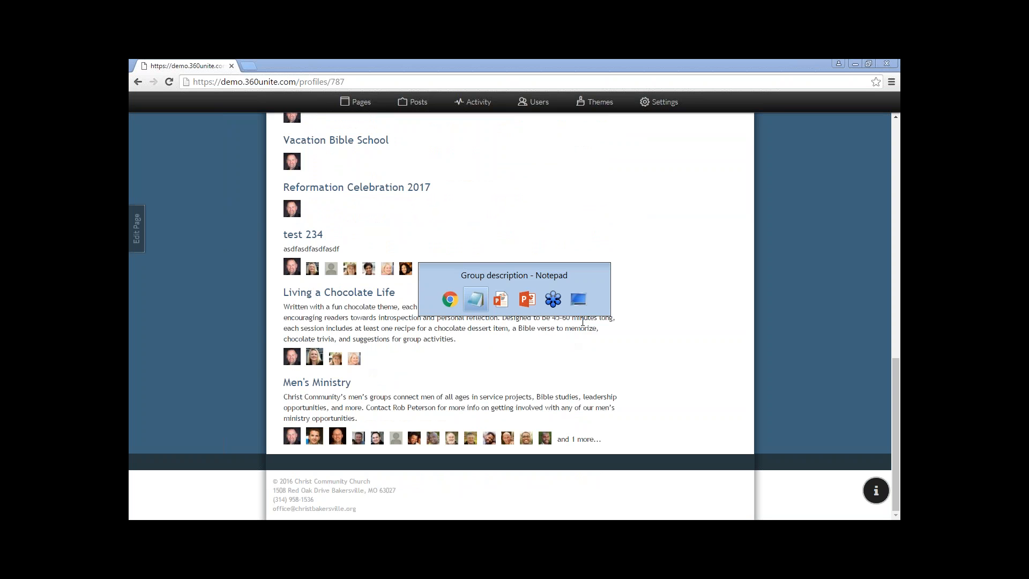